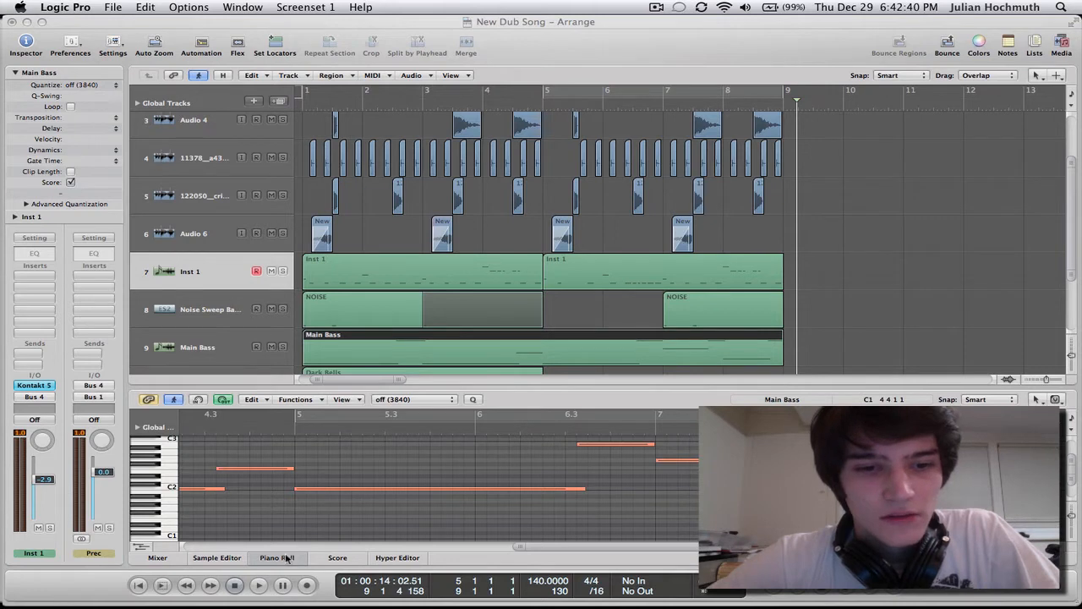
Open the Main Bass region in the Piano Roll at its opening bars
{"action": "left_click", "coordinate": [286, 559]}
{"action": "left_click", "coordinate": [674, 449]}
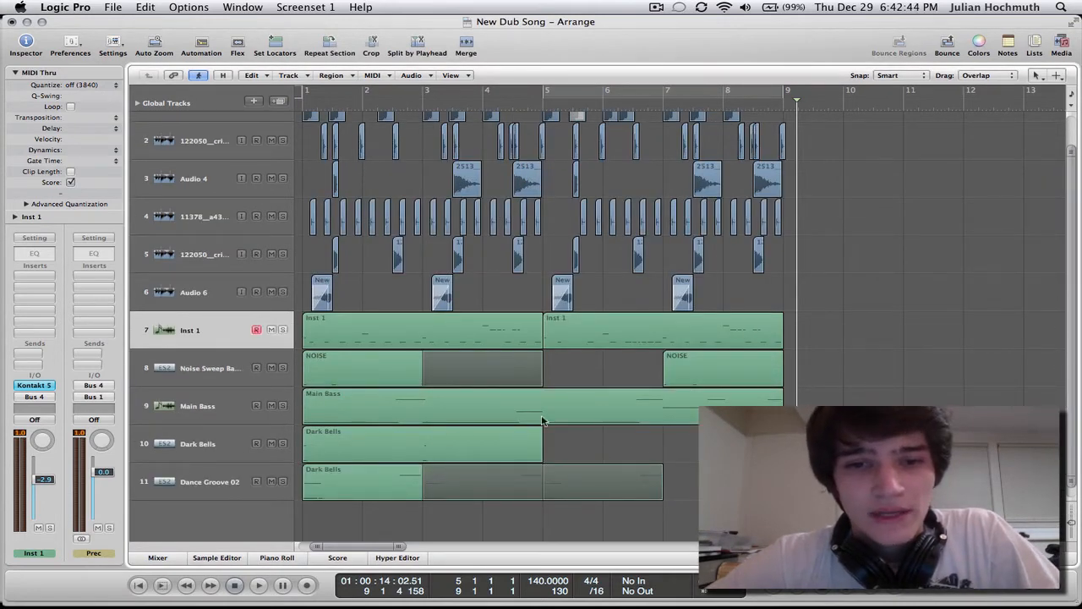
{"action": "double_click", "coordinate": [575, 406]}
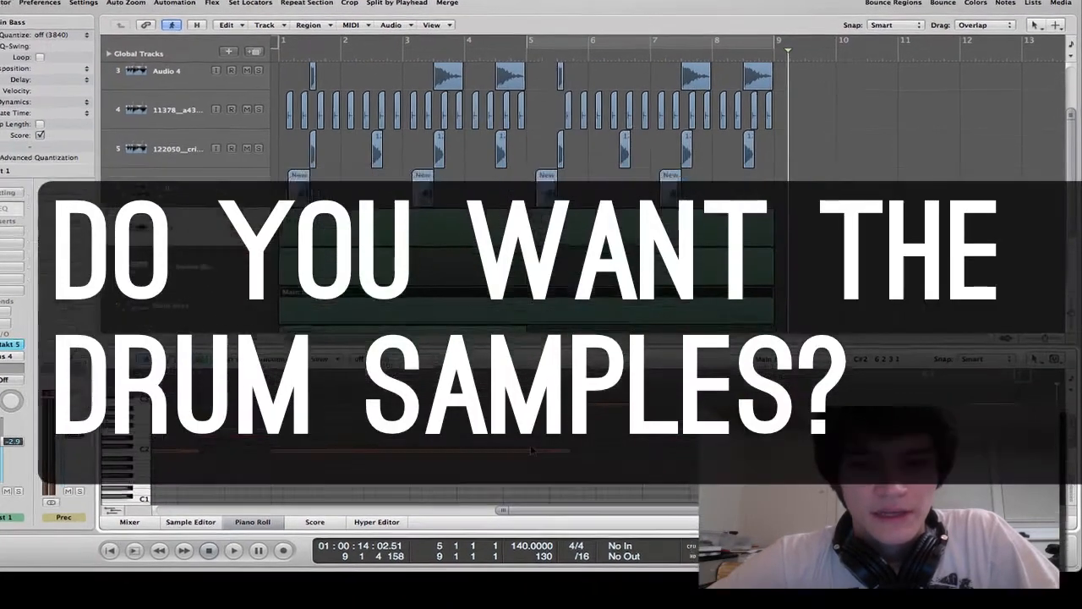
{"action": "scroll", "coordinate": [548, 485], "scroll_direction": "left", "scroll_amount": 10}
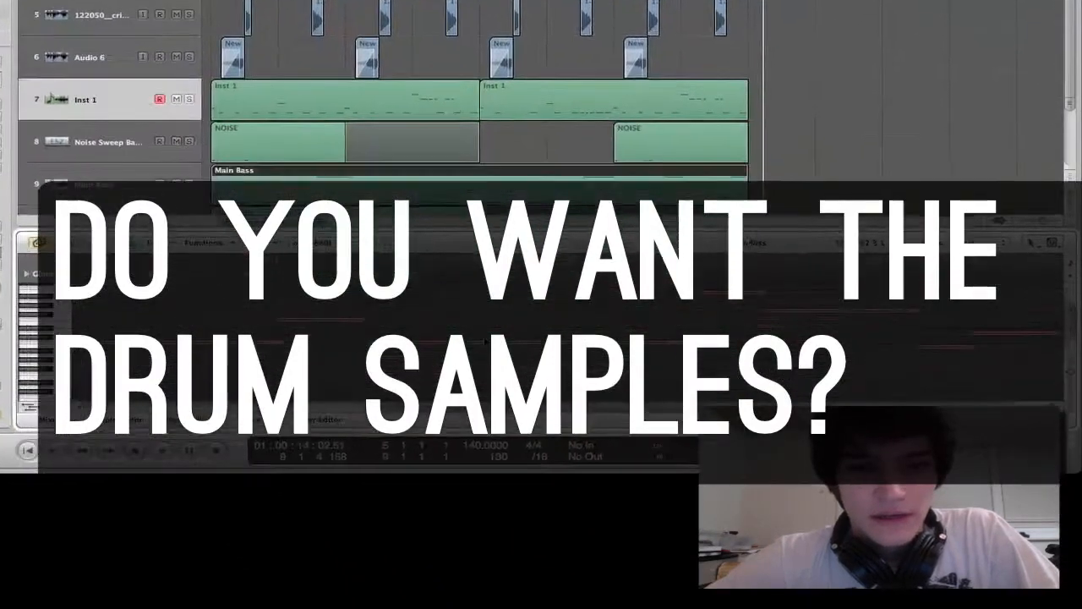
{"action": "scroll", "coordinate": [461, 261], "scroll_direction": "left", "scroll_amount": 5}
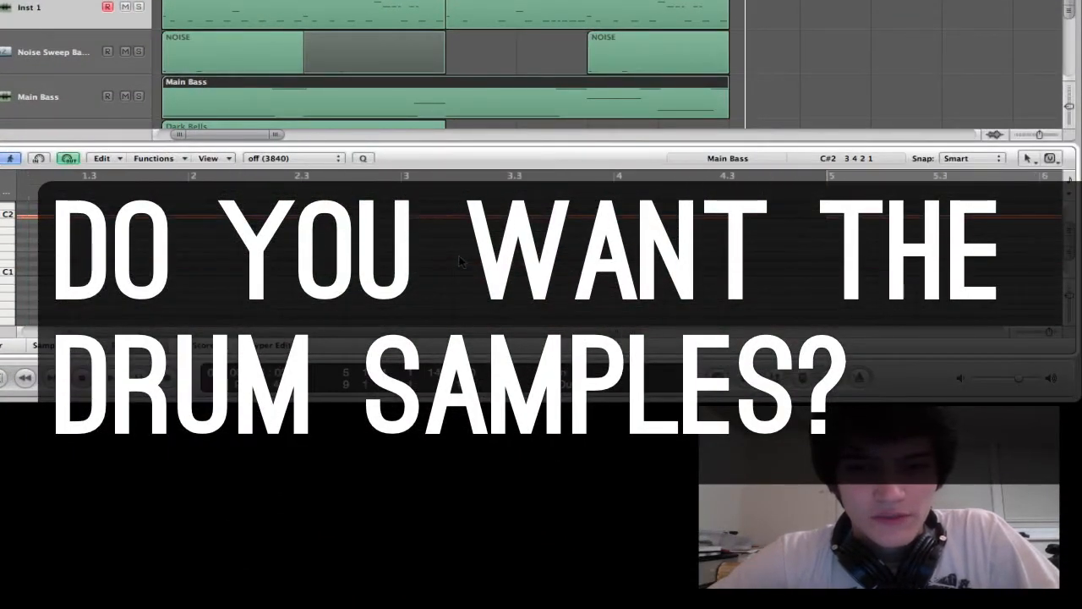
{"action": "scroll", "coordinate": [461, 261], "scroll_direction": "up", "scroll_amount": 1}
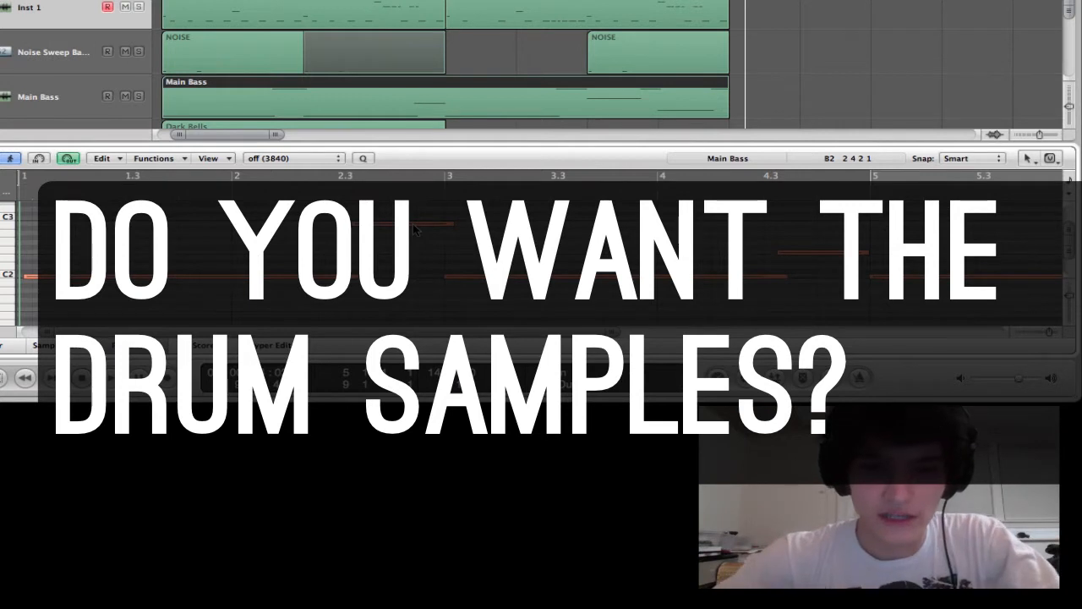
Audition the short accent notes in the Main Bass pattern before bar 3 and before bar 5
{"action": "left_click", "coordinate": [415, 224]}
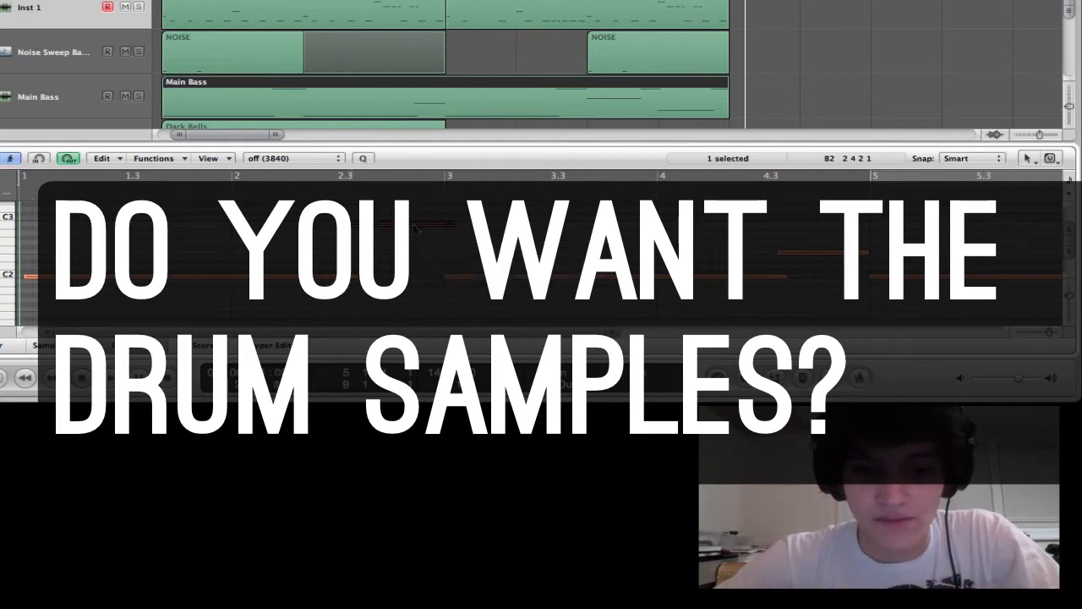
{"action": "left_click", "coordinate": [817, 255]}
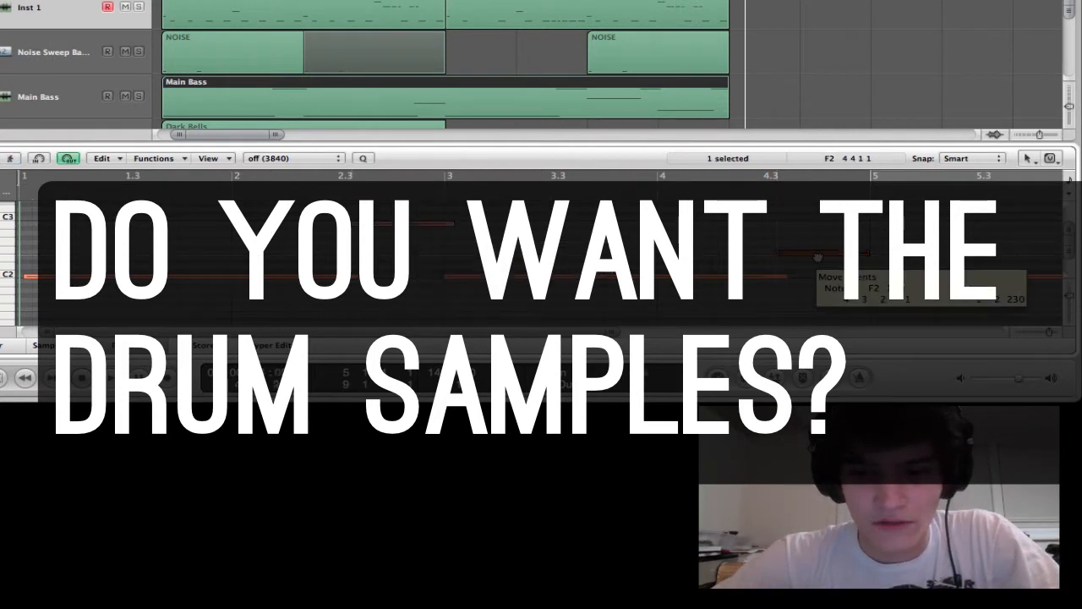
{"action": "left_click", "coordinate": [813, 249]}
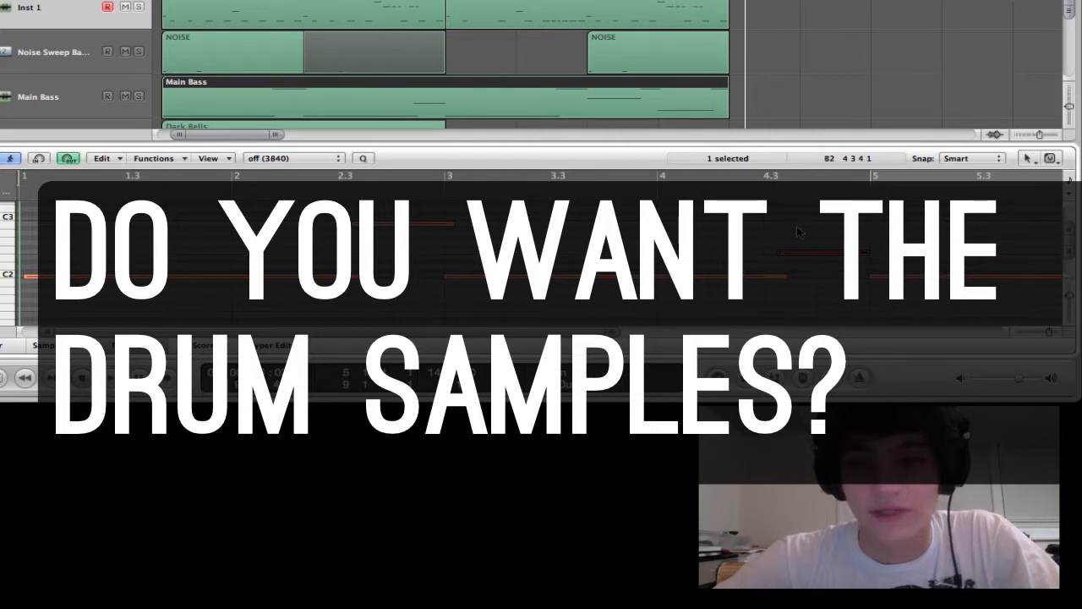
{"action": "left_click", "coordinate": [813, 277]}
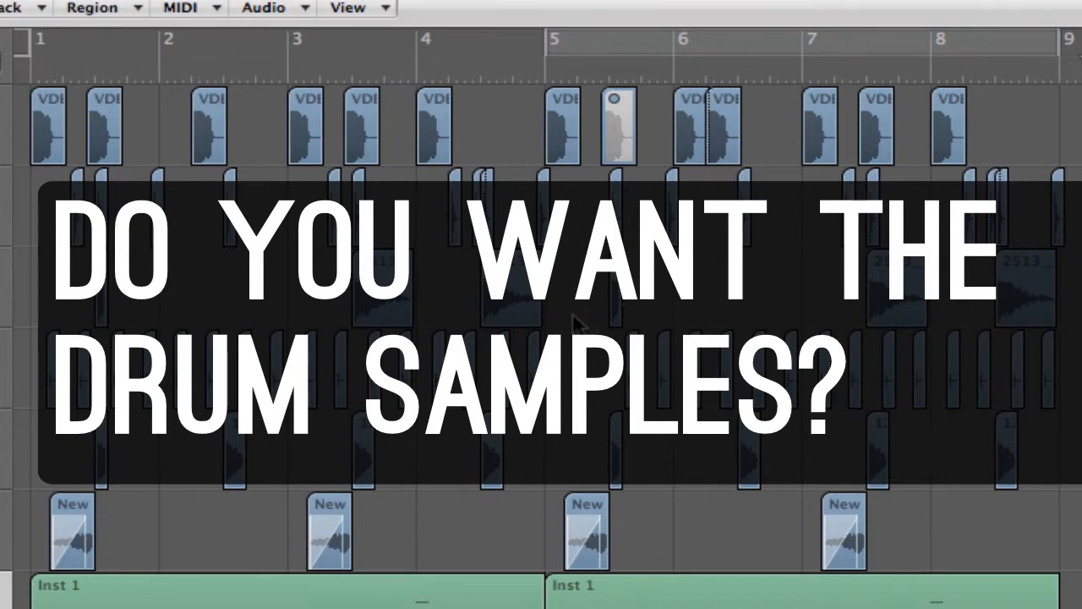
Shorten the first NOISE loop to end just before bar 5 and move the cycle range to bars 1–5
{"action": "left_click", "coordinate": [621, 134]}
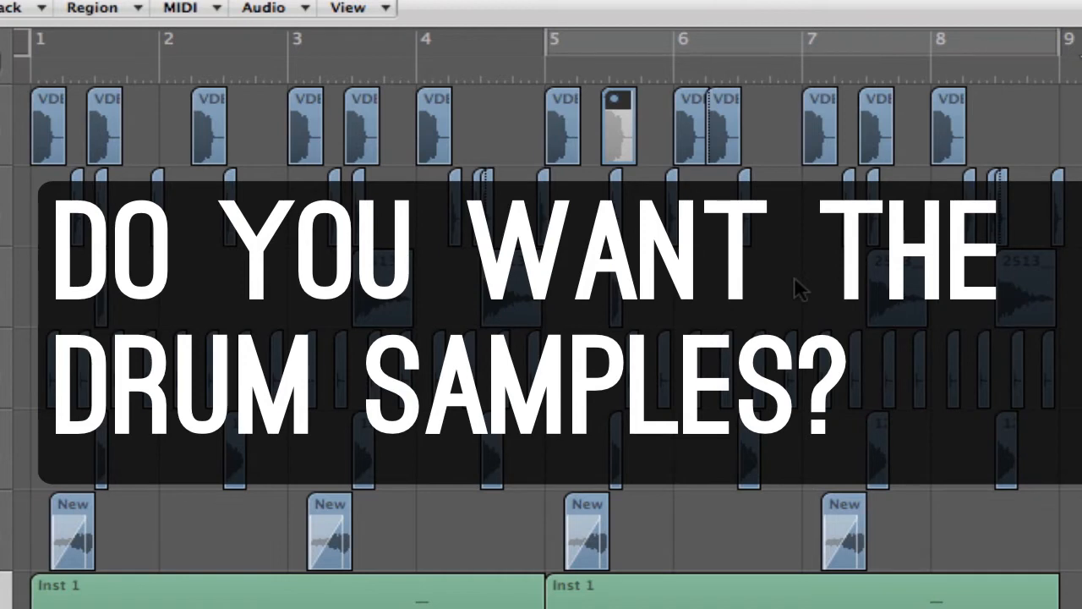
{"action": "scroll", "coordinate": [799, 288], "scroll_direction": "down", "scroll_amount": 10}
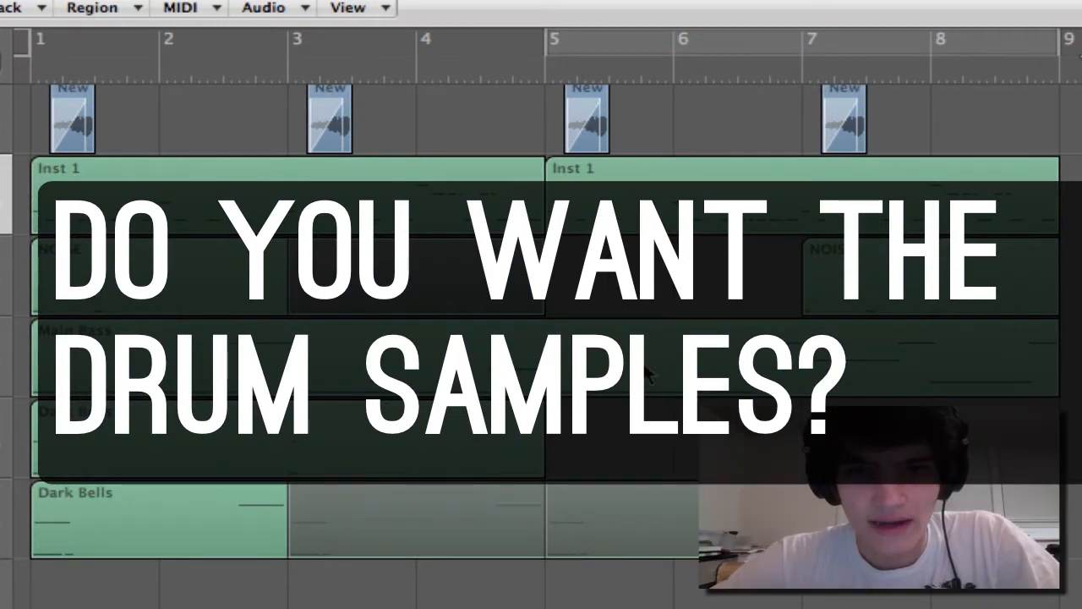
{"action": "left_click_drag", "start_coordinate": [542, 254], "coordinate": [526, 297]}
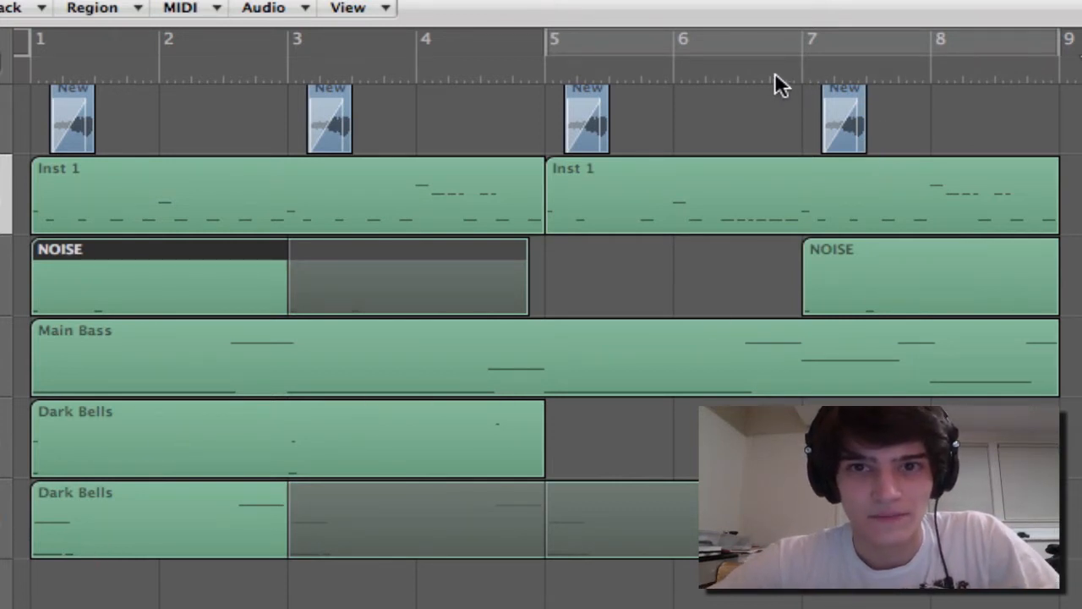
{"action": "left_click_drag", "start_coordinate": [763, 51], "coordinate": [251, 39]}
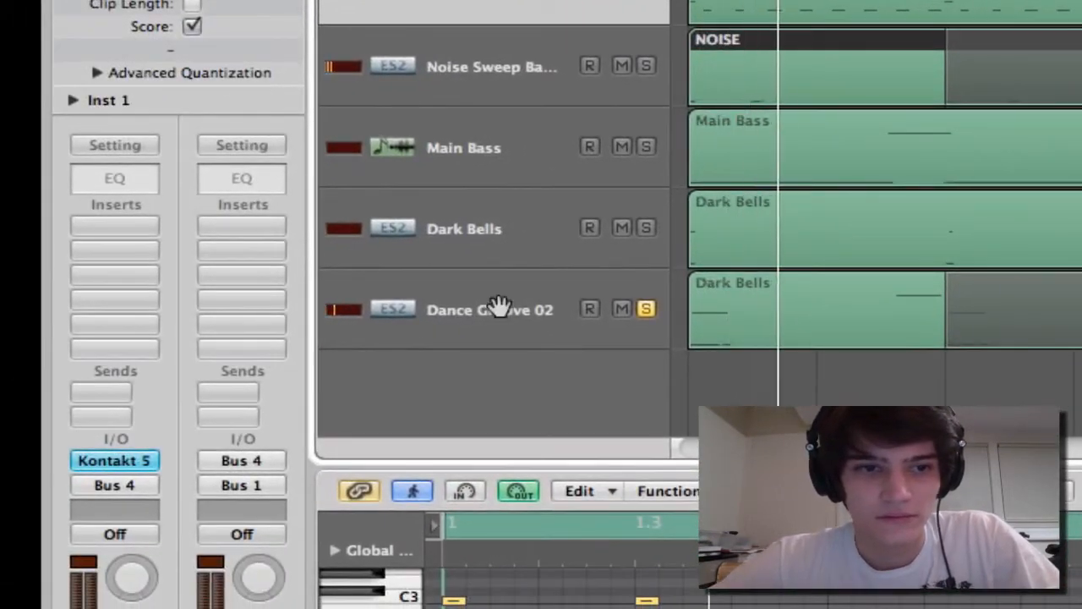
Load the Techno Chords preset from 11 Synth Chords into the Dance Groove 02 track's ES2
{"action": "left_click", "coordinate": [499, 306]}
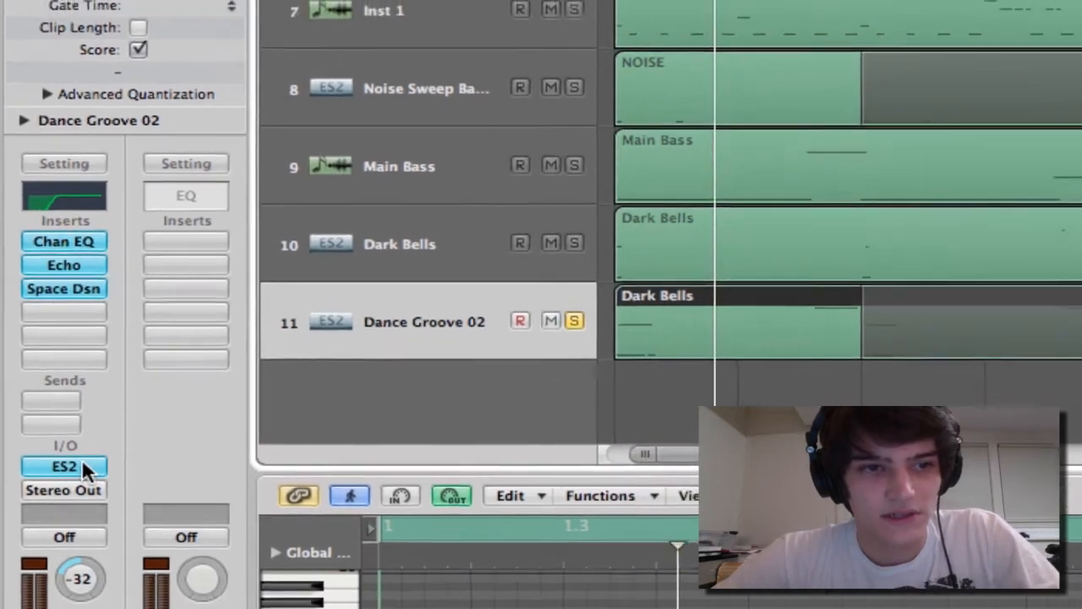
{"action": "left_click", "coordinate": [127, 461]}
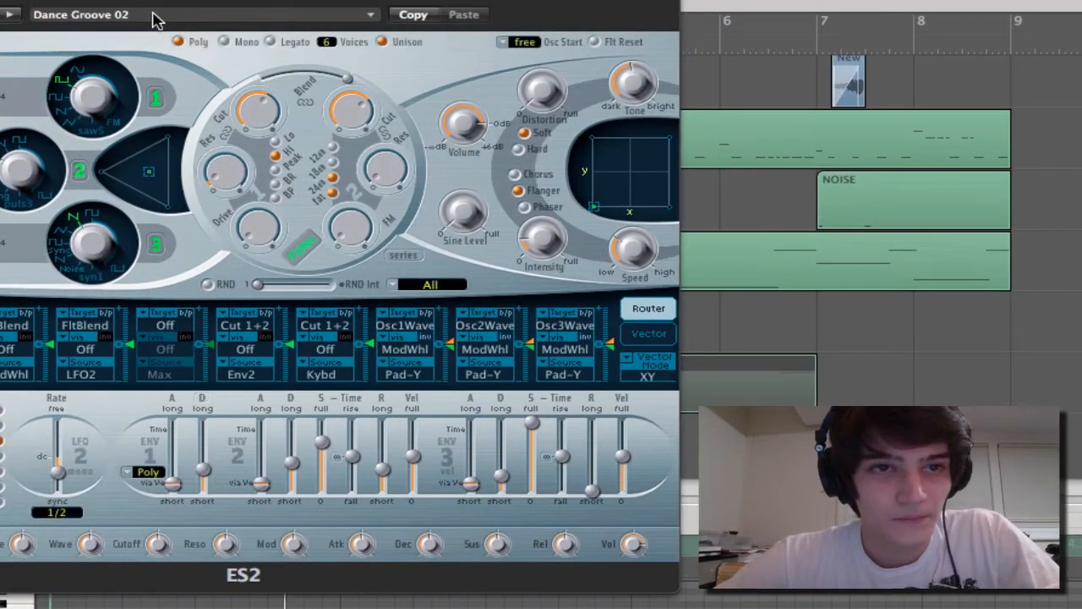
{"action": "left_click", "coordinate": [154, 19]}
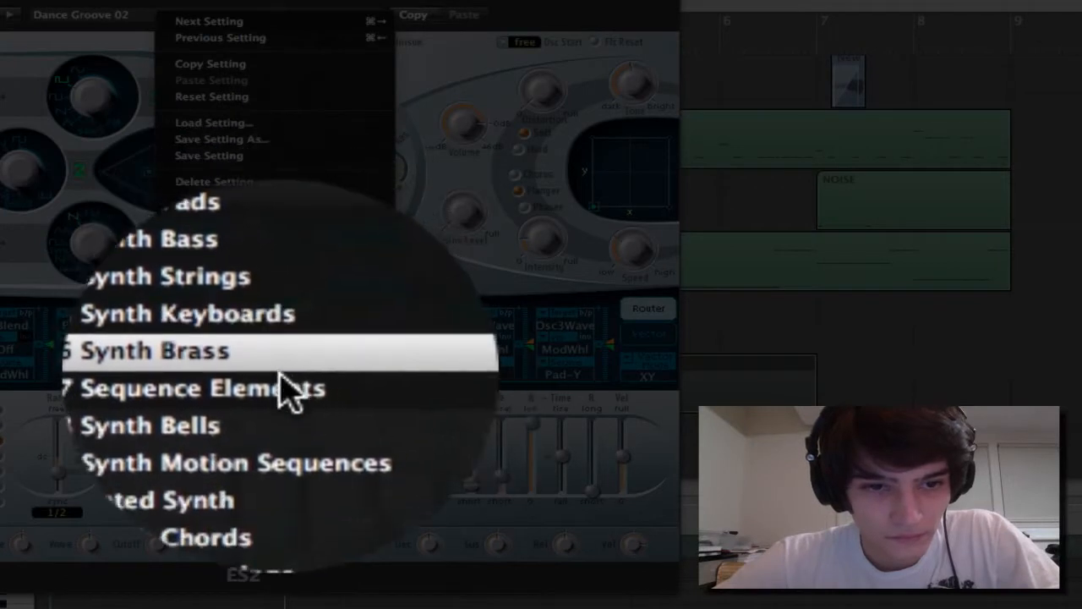
{"action": "mouse_move", "coordinate": [395, 461]}
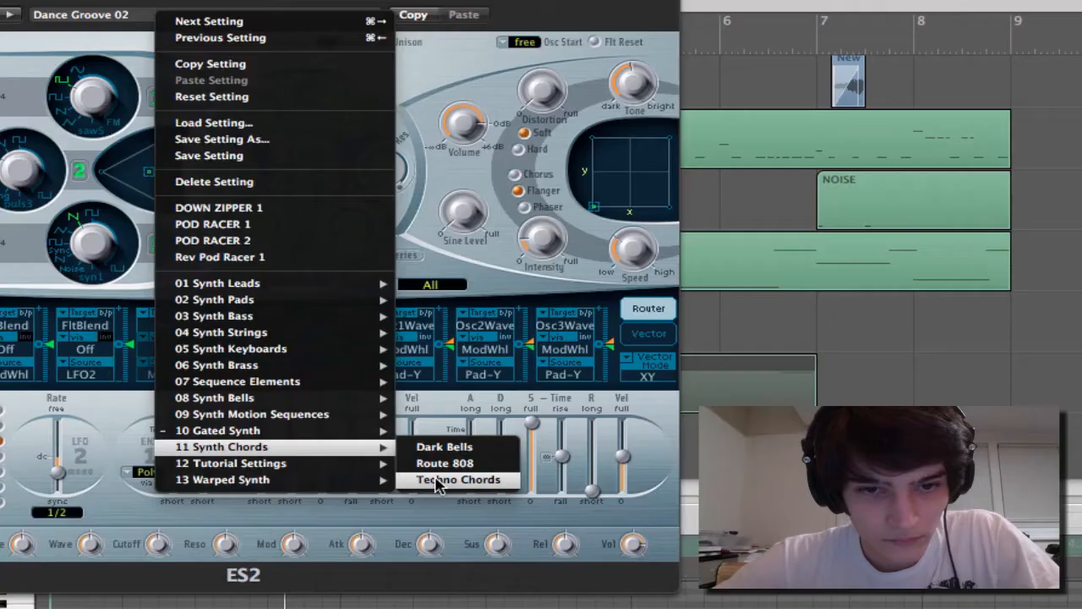
{"action": "left_click", "coordinate": [435, 483]}
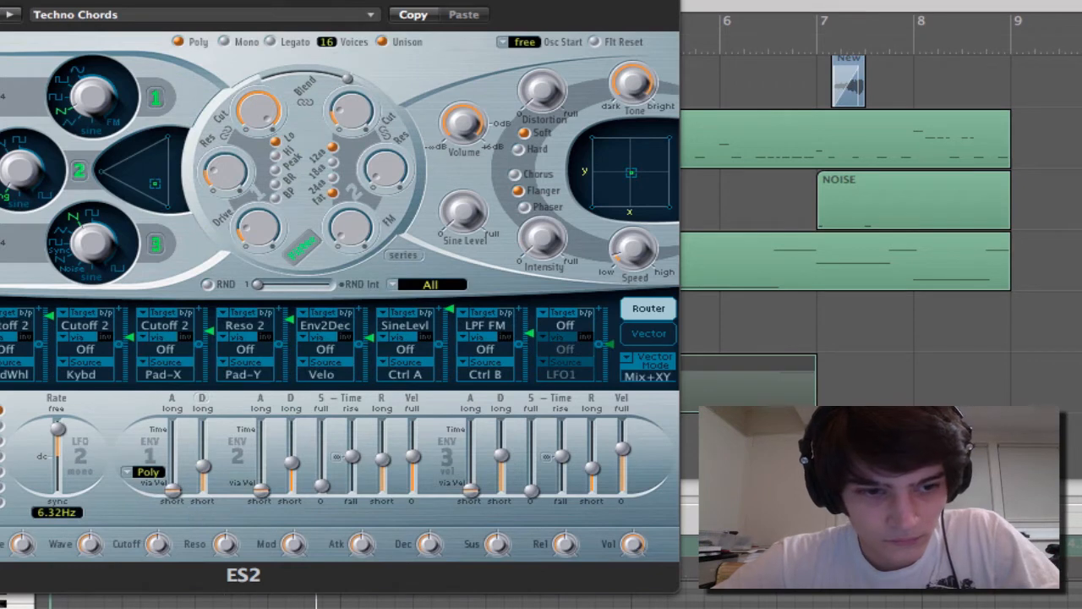
Stop playback, extend the starts of the three opening chord notes back to bar 1, and play the chord
{"action": "key", "text": "space"}
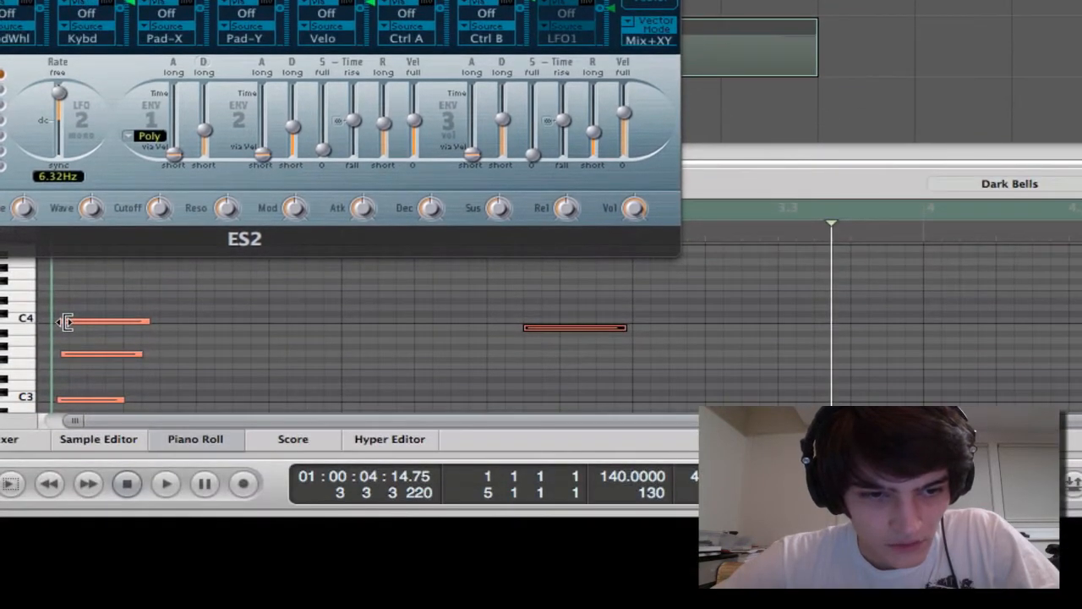
{"action": "left_click_drag", "start_coordinate": [65, 322], "coordinate": [52, 356]}
{"action": "left_click", "coordinate": [59, 399]}
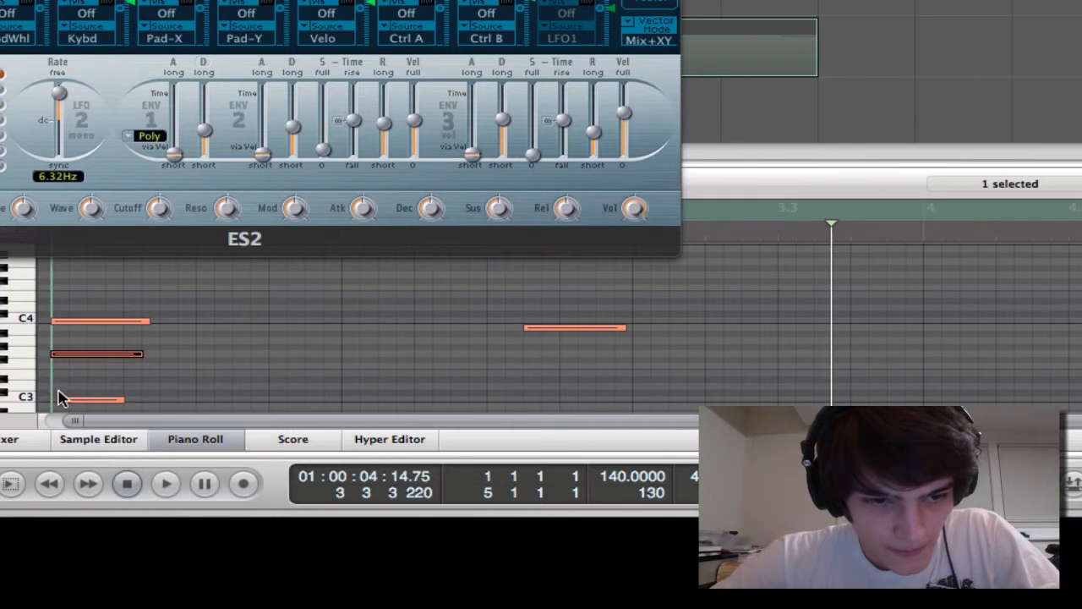
{"action": "left_click_drag", "start_coordinate": [59, 399], "coordinate": [52, 399]}
{"action": "key", "text": "space"}
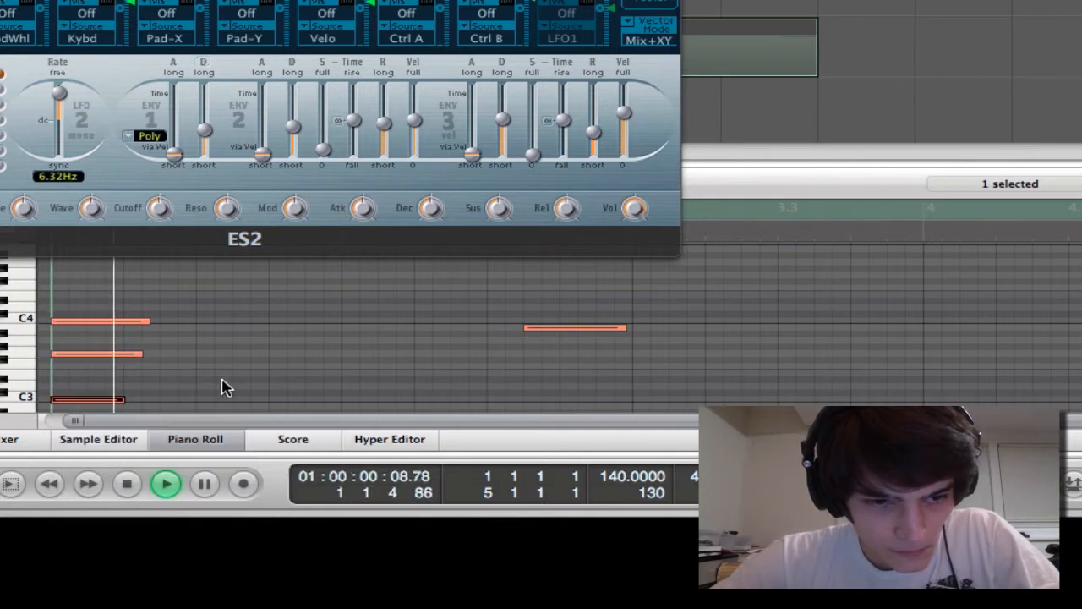
{"action": "key", "text": "space"}
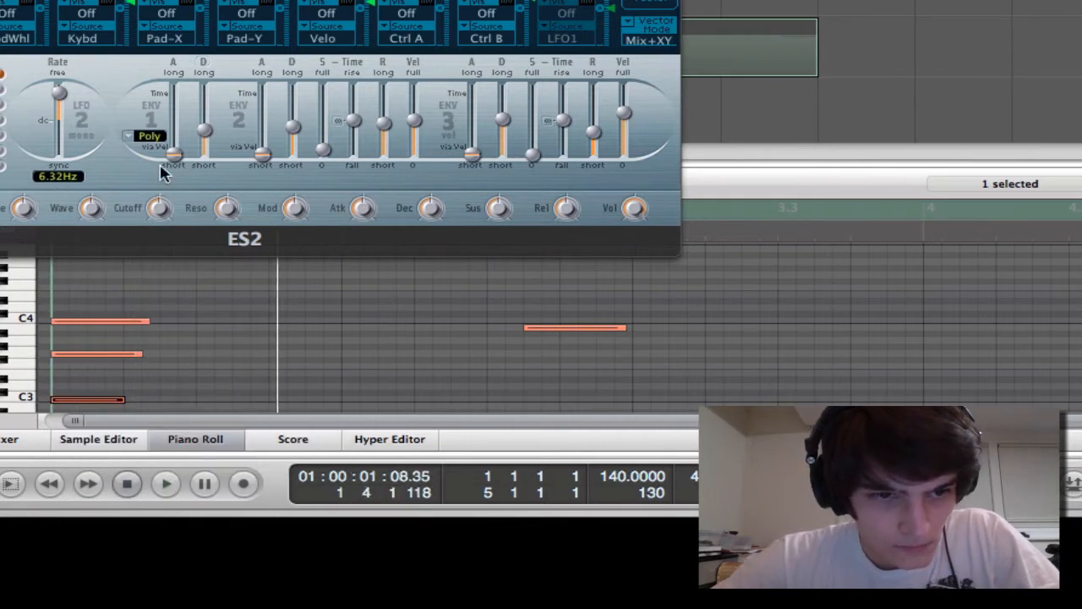
In the ES2's ENV 3, lengthen the attack and release and raise the sustain to full
{"action": "left_click_drag", "start_coordinate": [338, 0], "coordinate": [878, 1]}
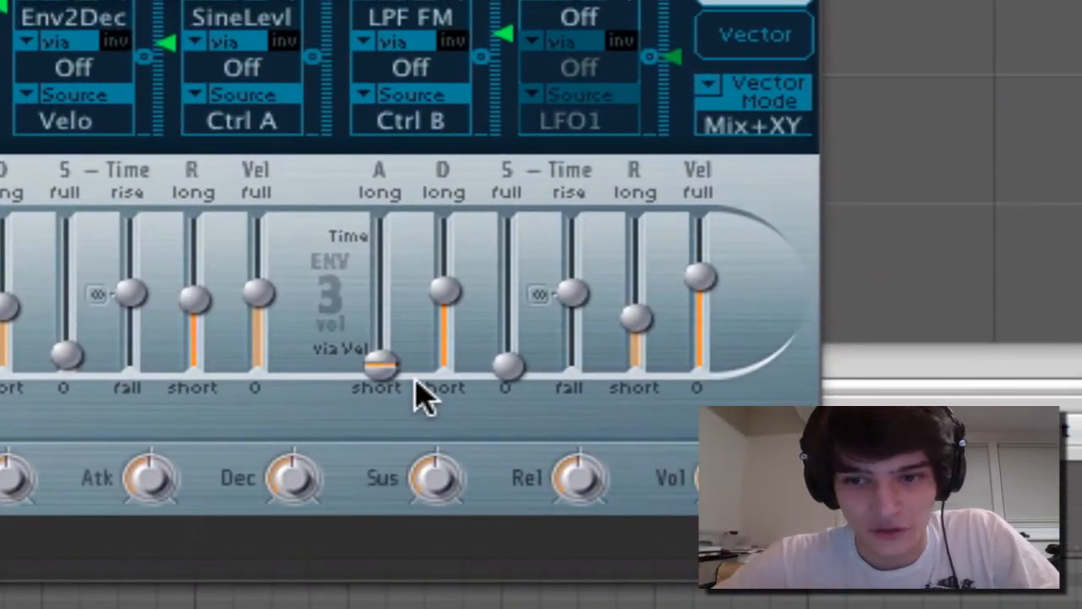
{"action": "left_click_drag", "start_coordinate": [382, 387], "coordinate": [390, 283]}
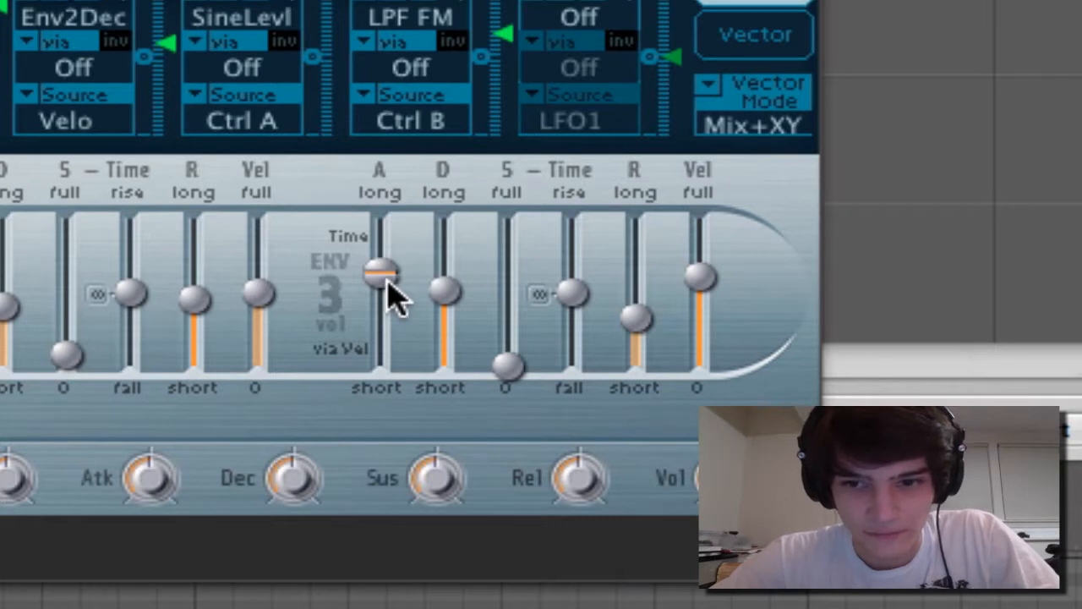
{"action": "left_click_drag", "start_coordinate": [387, 279], "coordinate": [389, 262]}
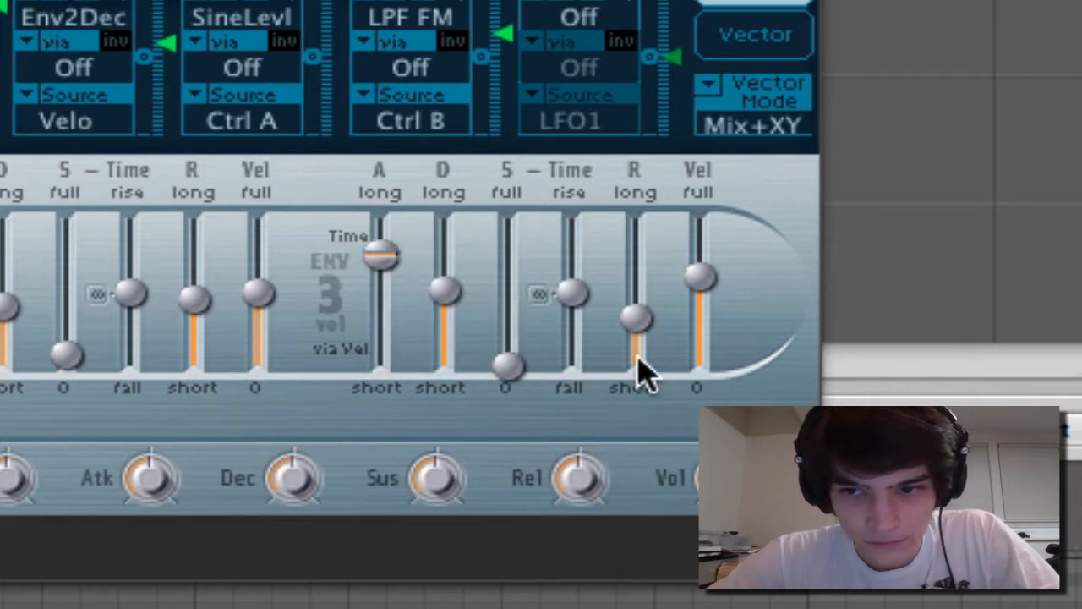
{"action": "left_click_drag", "start_coordinate": [636, 317], "coordinate": [640, 252]}
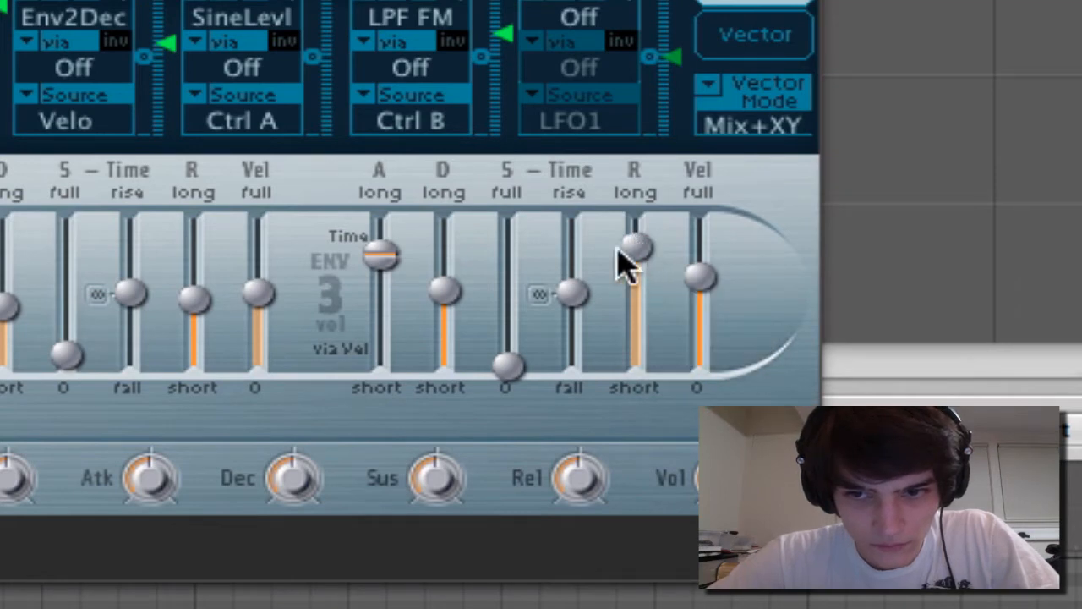
{"action": "left_click_drag", "start_coordinate": [504, 365], "coordinate": [508, 125]}
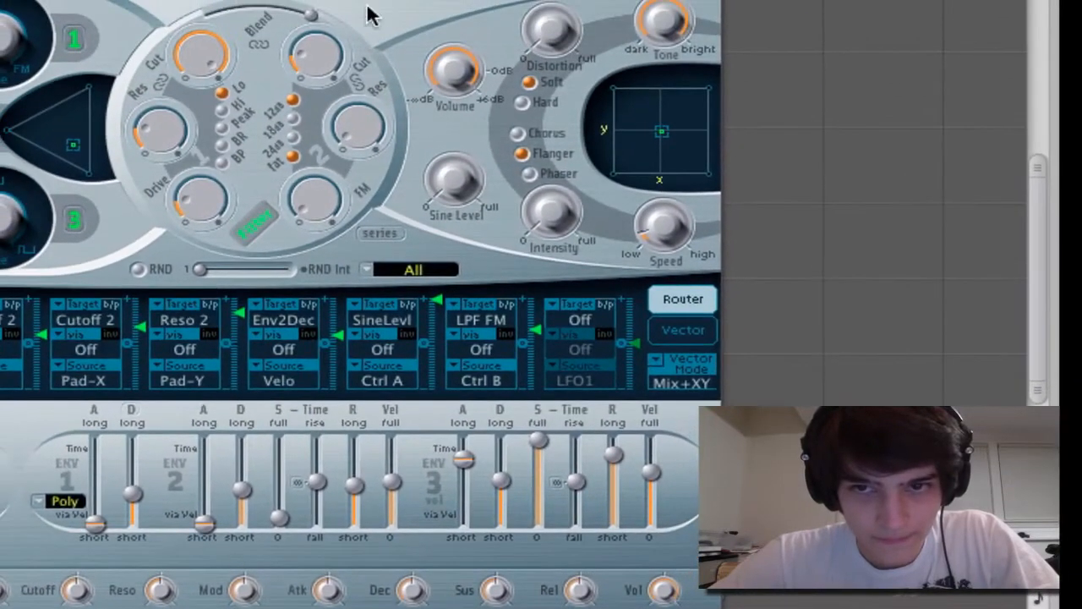
Sweep filter 2's cutoff through its range, settle it somewhat above midway, and shorten the ENV 3 release
{"action": "left_click_drag", "start_coordinate": [304, 51], "coordinate": [304, 8]}
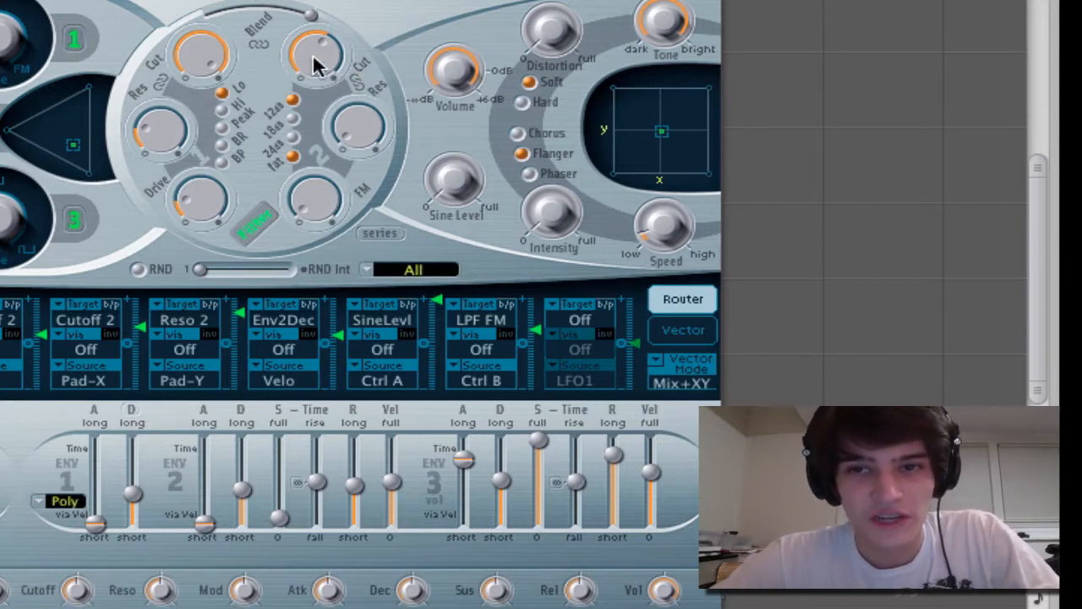
{"action": "left_click_drag", "start_coordinate": [613, 457], "coordinate": [612, 493]}
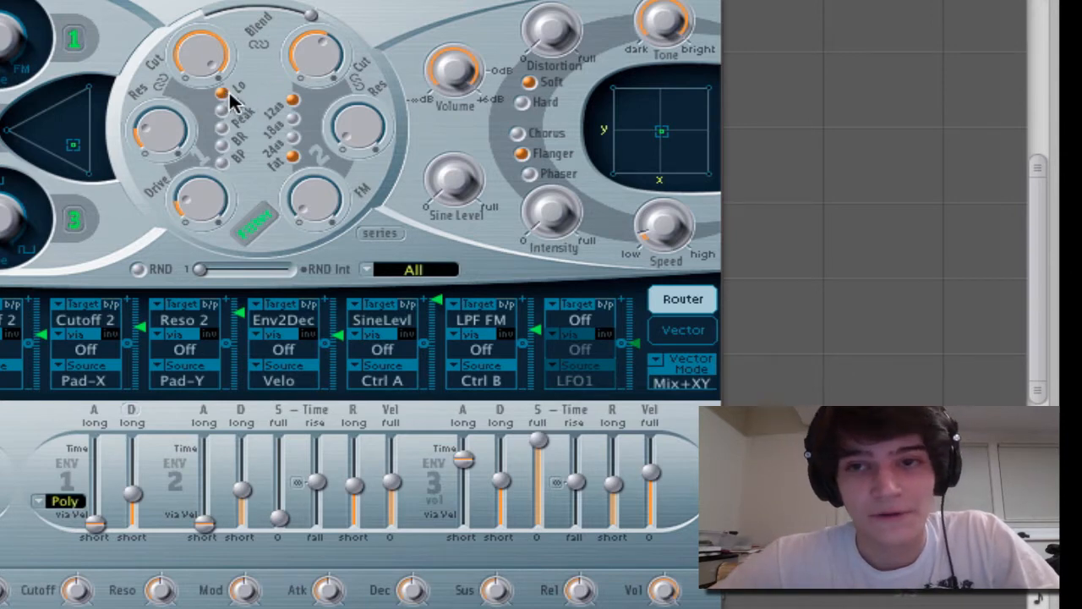
{"action": "left_click_drag", "start_coordinate": [308, 52], "coordinate": [353, 258]}
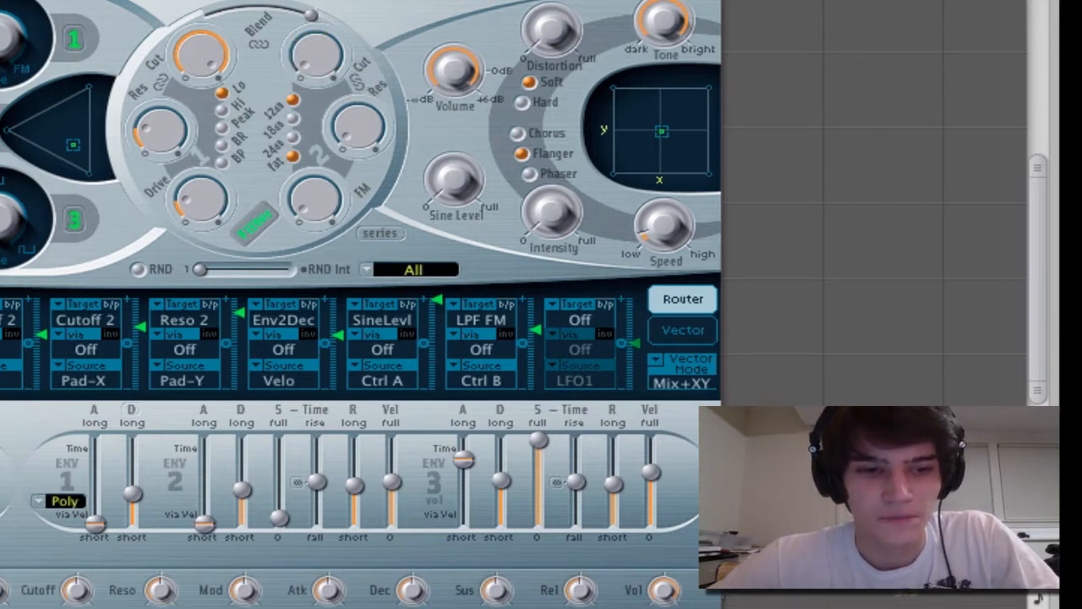
{"action": "left_click_drag", "start_coordinate": [305, 46], "coordinate": [273, 20]}
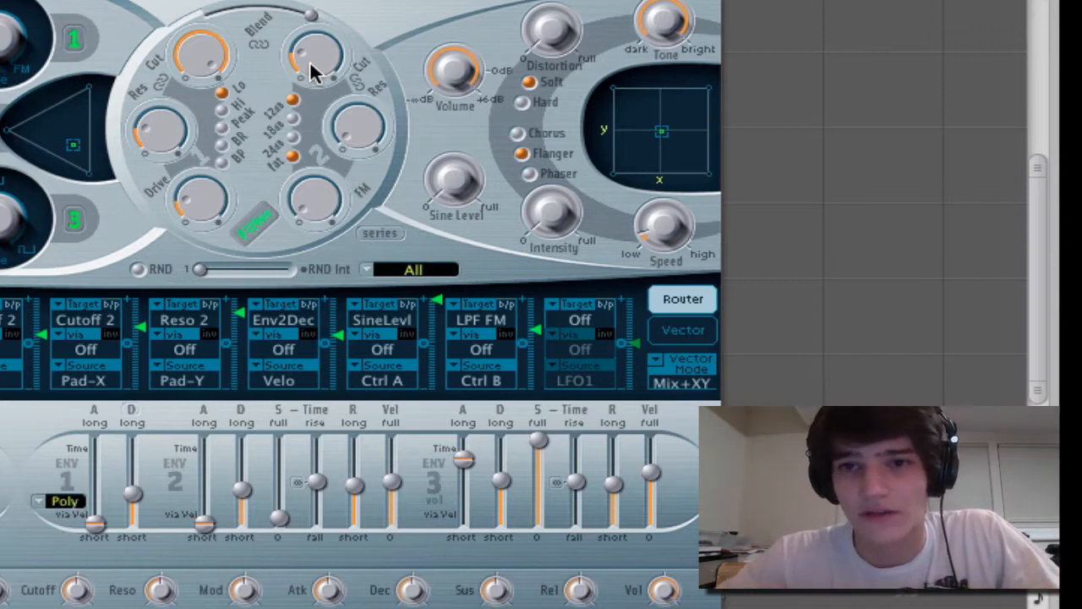
{"action": "left_click_drag", "start_coordinate": [309, 60], "coordinate": [305, 38]}
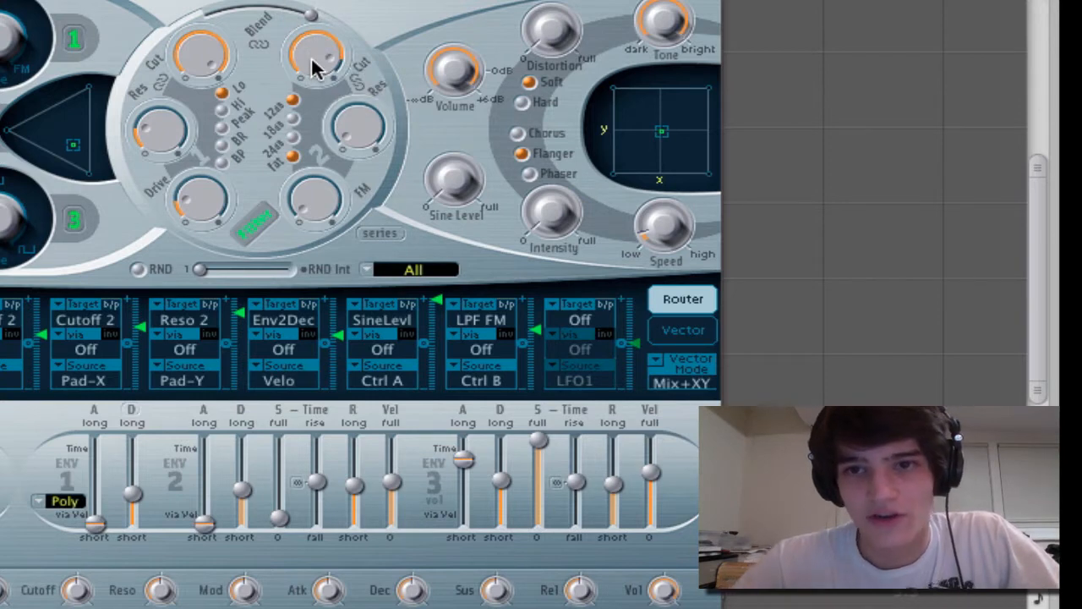
{"action": "left_click_drag", "start_coordinate": [311, 57], "coordinate": [325, 103]}
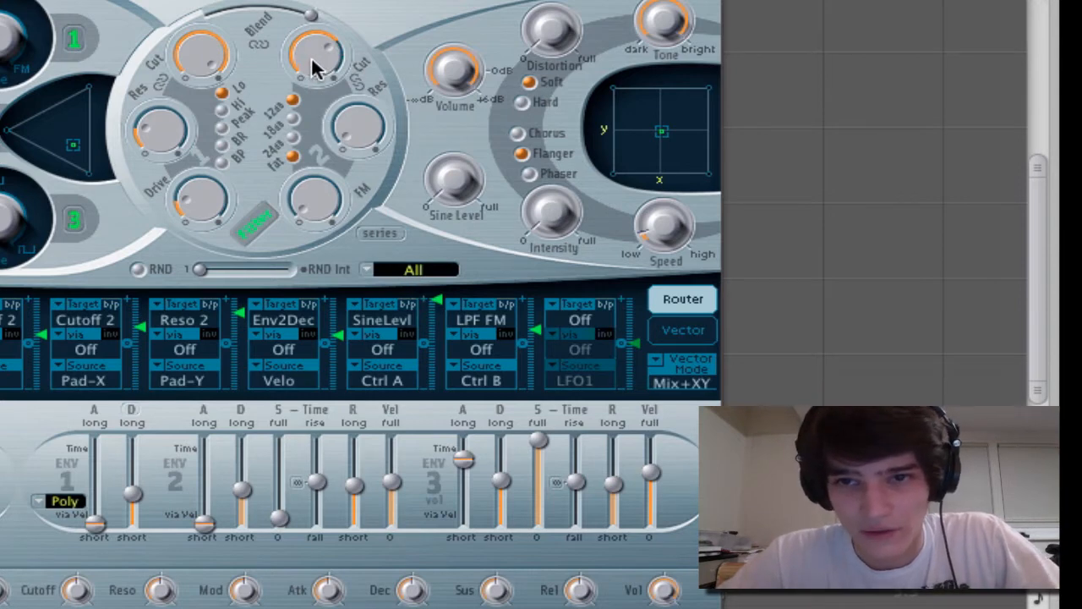
{"action": "left_click_drag", "start_coordinate": [311, 56], "coordinate": [308, 62]}
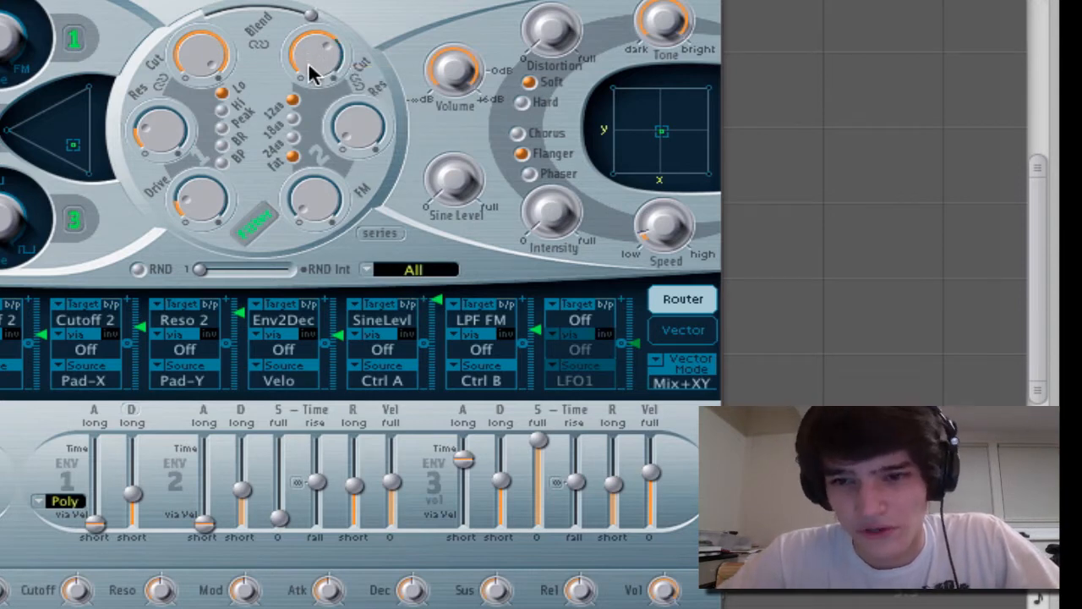
{"action": "left_click_drag", "start_coordinate": [610, 481], "coordinate": [612, 500]}
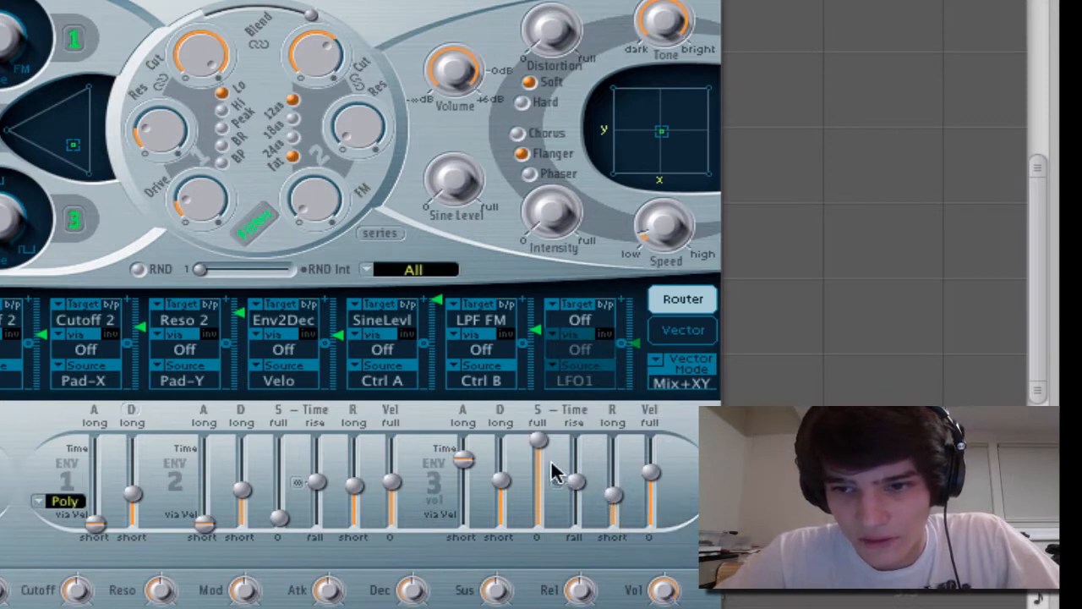
Lower the ENV 3 sustain in the ES2 to about midway and close the plug-in window
{"action": "left_click_drag", "start_coordinate": [538, 472], "coordinate": [539, 475]}
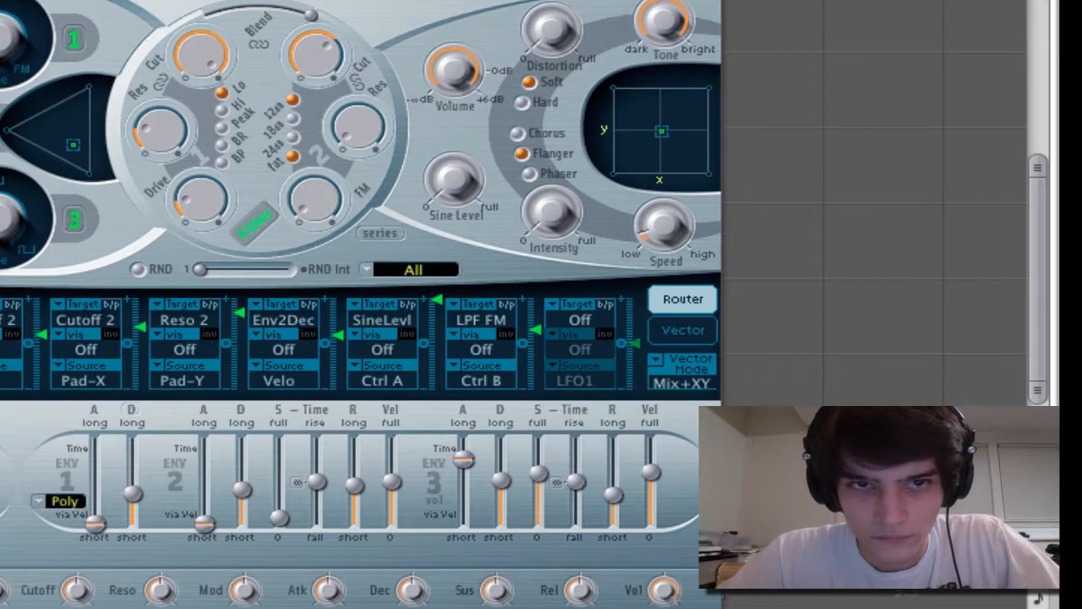
{"action": "key", "text": "super+w"}
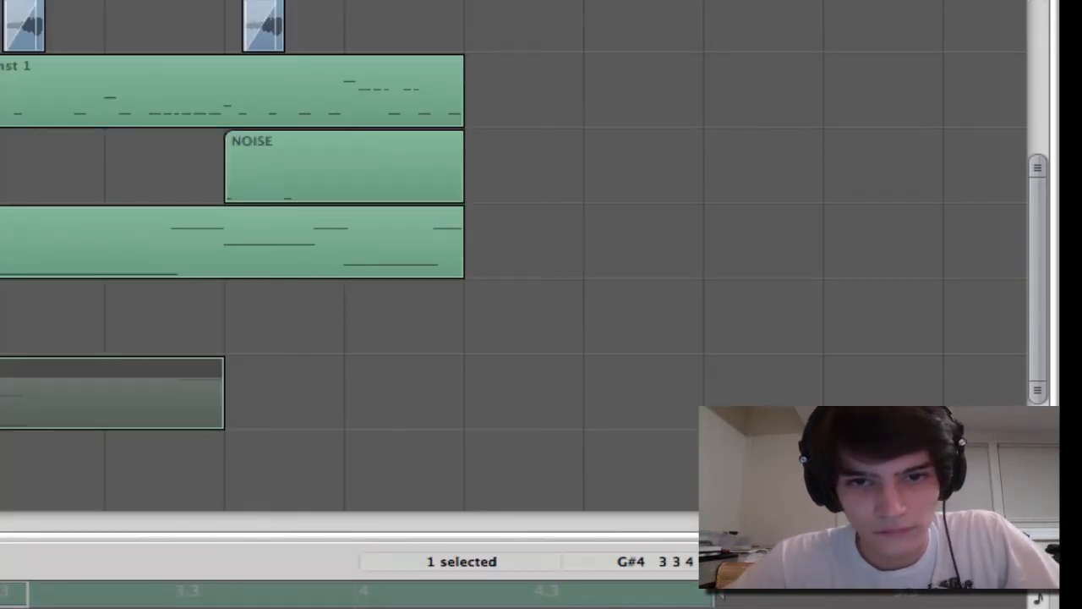
Turn off cycle mode and play the whole arrangement through to past bar 9
{"action": "key", "text": "slash"}
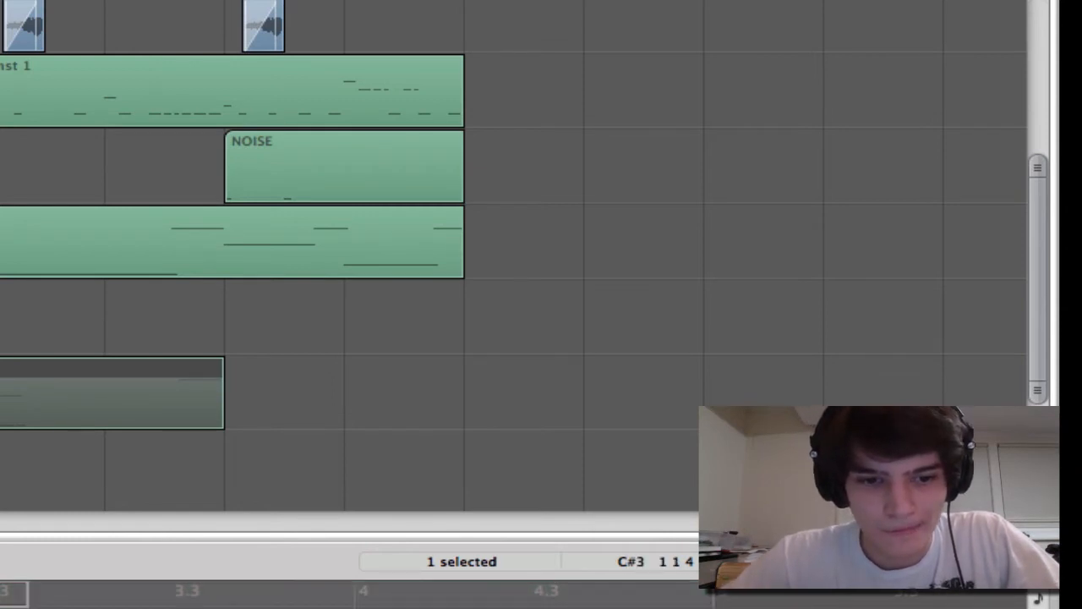
{"action": "key", "text": "p"}
{"action": "scroll", "coordinate": [233, 266], "scroll_direction": "up", "scroll_amount": 2}
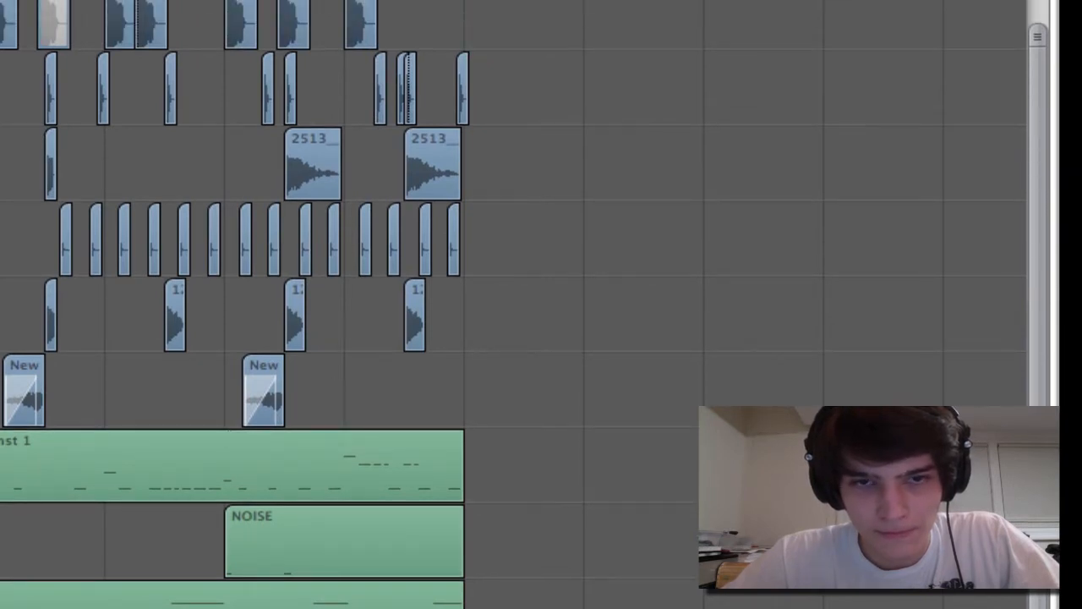
{"action": "key", "text": "space"}
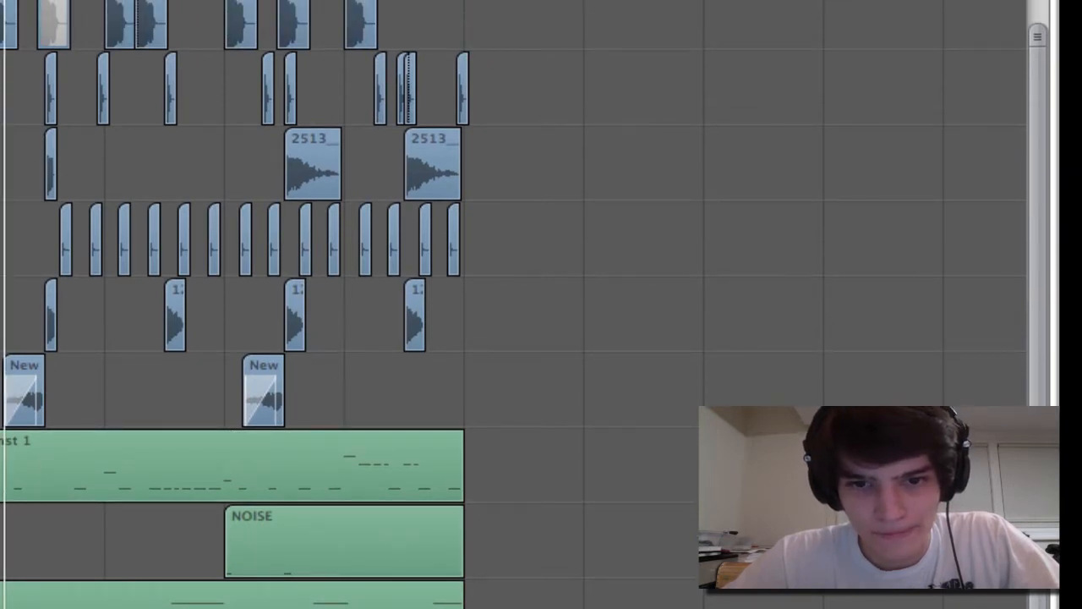
{"action": "scroll", "coordinate": [233, 304], "scroll_direction": "down", "scroll_amount": 2}
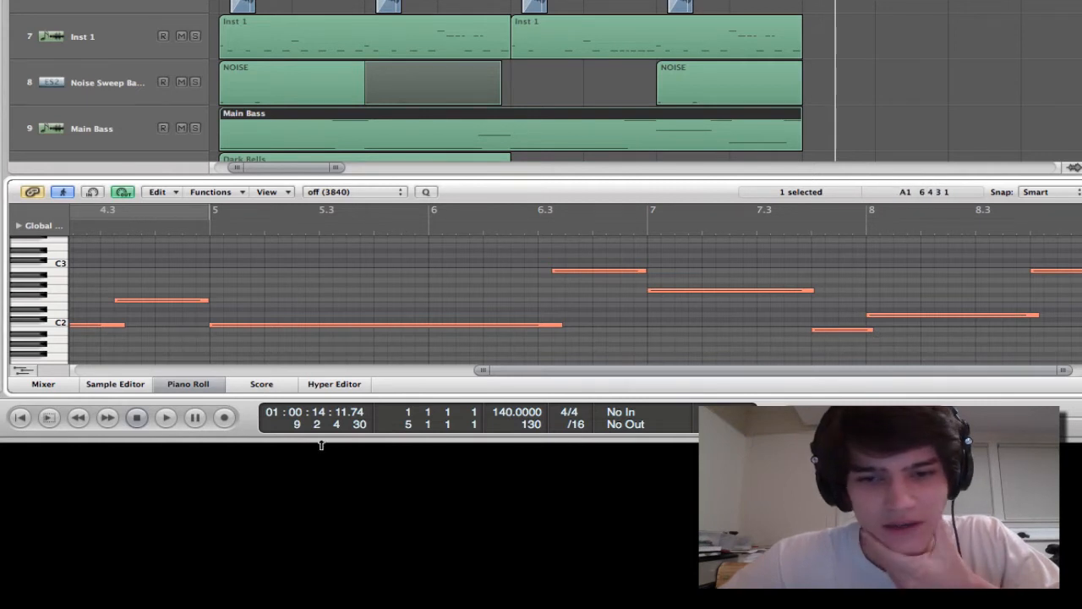
Hide the Piano Roll and extend the loop of the first NOISE region to bar 7
{"action": "left_click", "coordinate": [188, 384]}
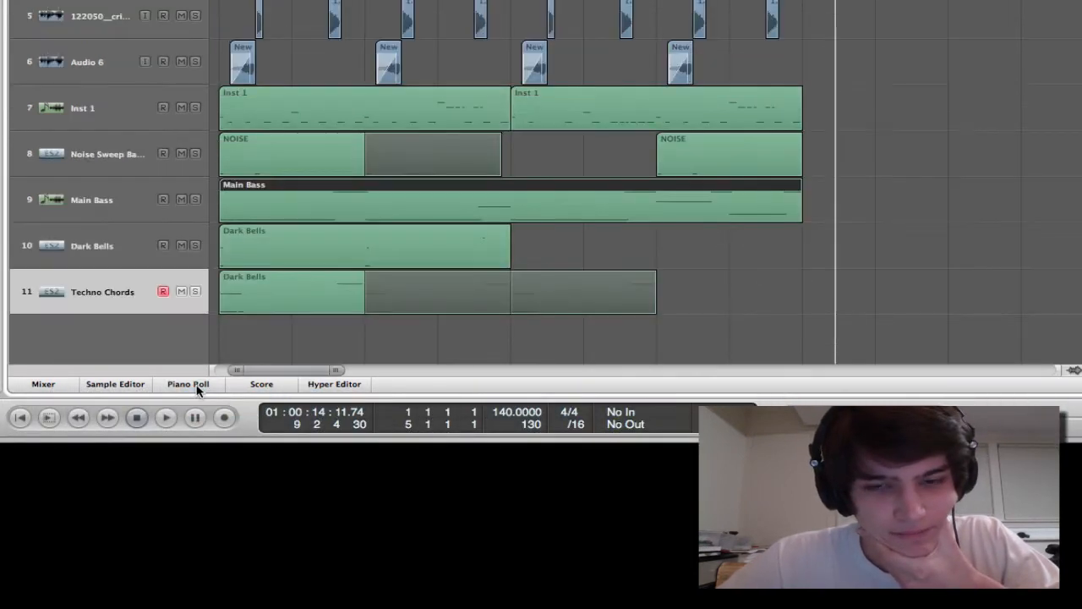
{"action": "left_click", "coordinate": [887, 267]}
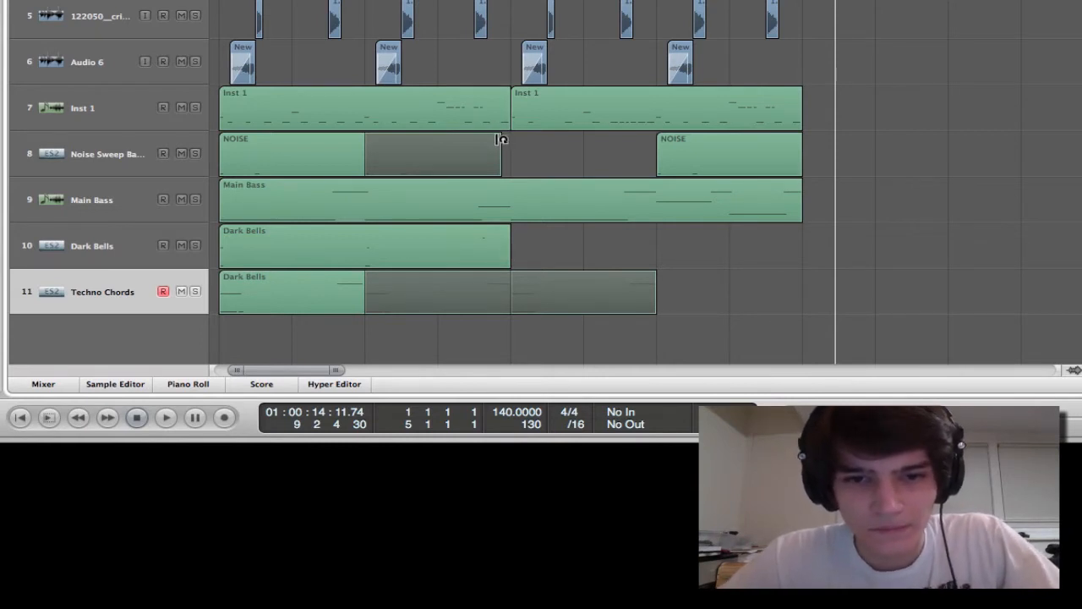
{"action": "left_click_drag", "start_coordinate": [502, 139], "coordinate": [658, 167]}
{"action": "left_click", "coordinate": [553, 260]}
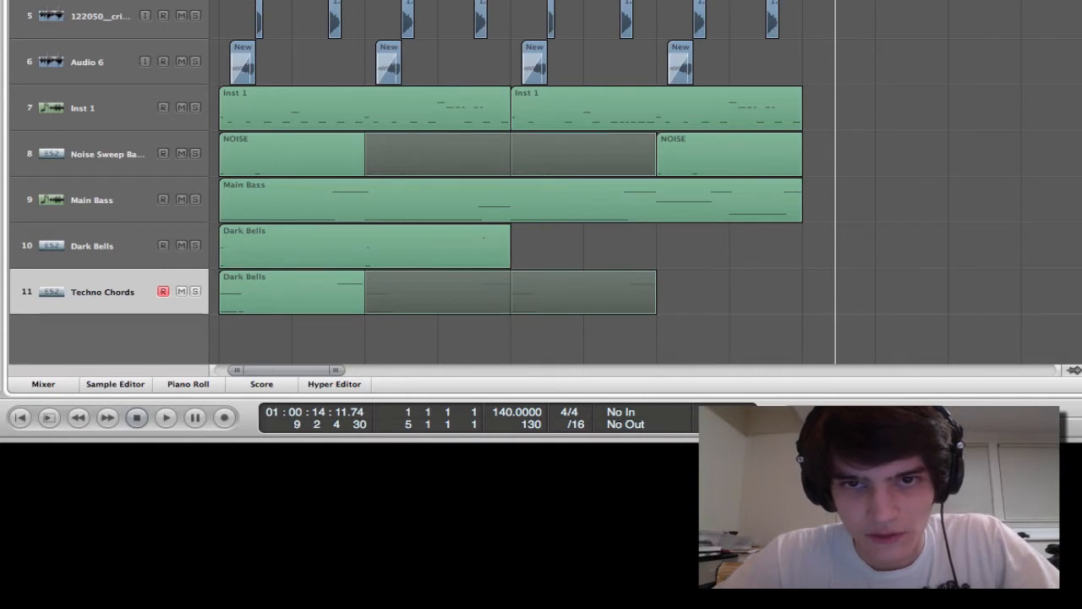
Play the second half of the arrangement, from around bar 5, to check the extended noise sweep
{"action": "left_click", "coordinate": [507, 1]}
{"action": "key", "text": "space"}
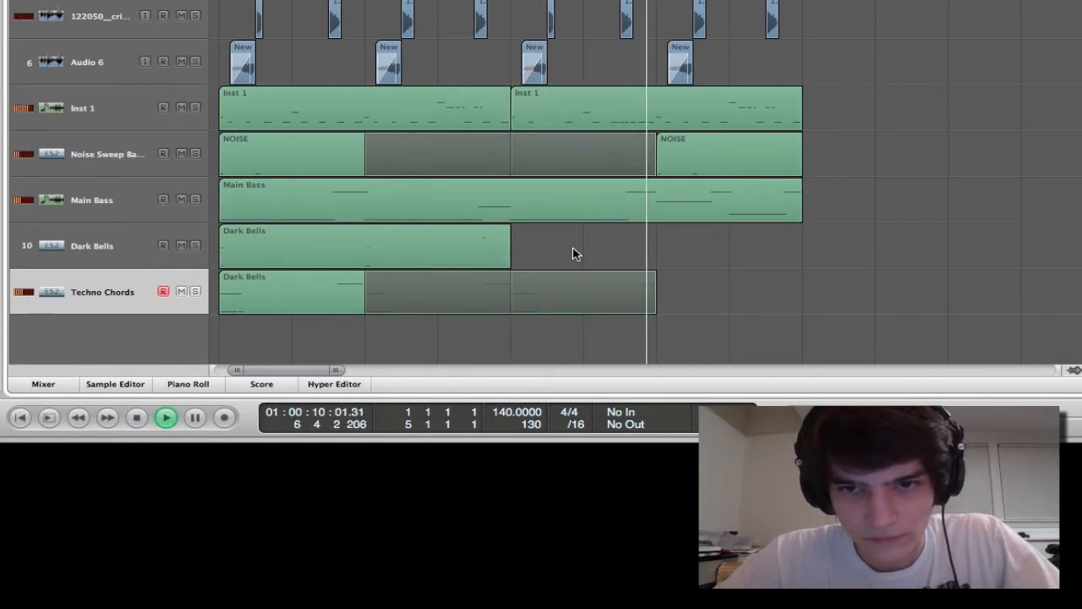
{"action": "scroll", "coordinate": [618, 102], "scroll_direction": "up", "scroll_amount": 1}
{"action": "key", "text": "space"}
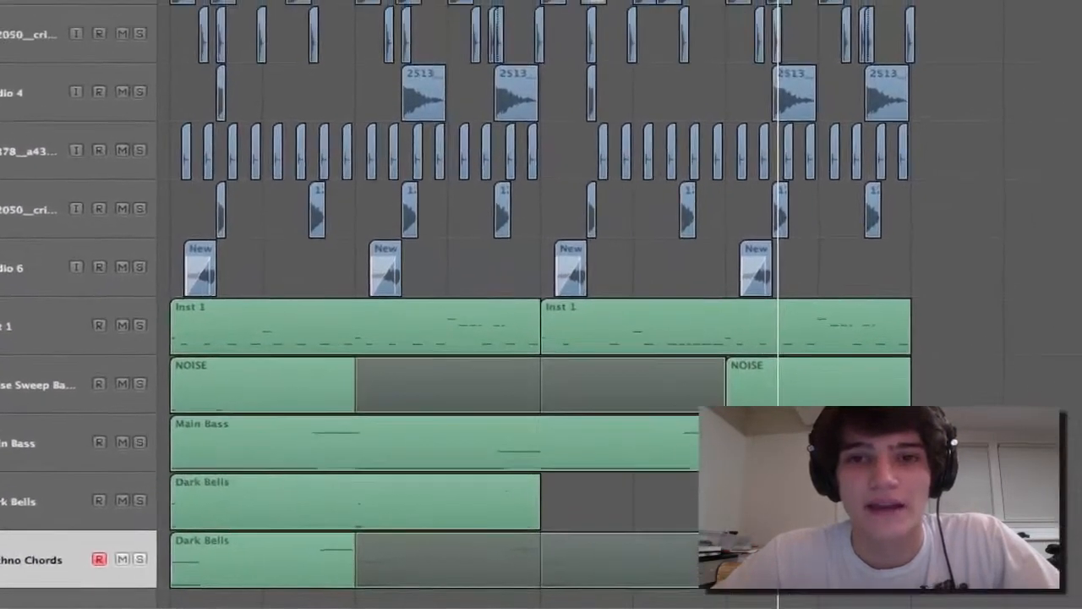
Reposition the playhead just before bar 6 and play the rest of the arrangement
{"action": "left_click", "coordinate": [234, 34]}
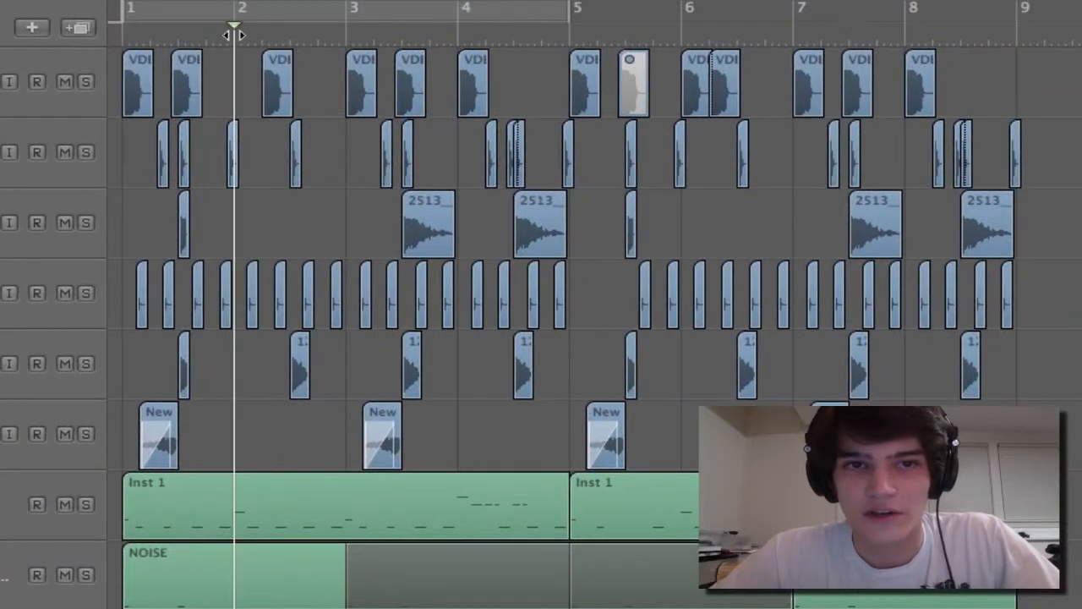
{"action": "left_click", "coordinate": [676, 35]}
{"action": "left_click", "coordinate": [695, 99]}
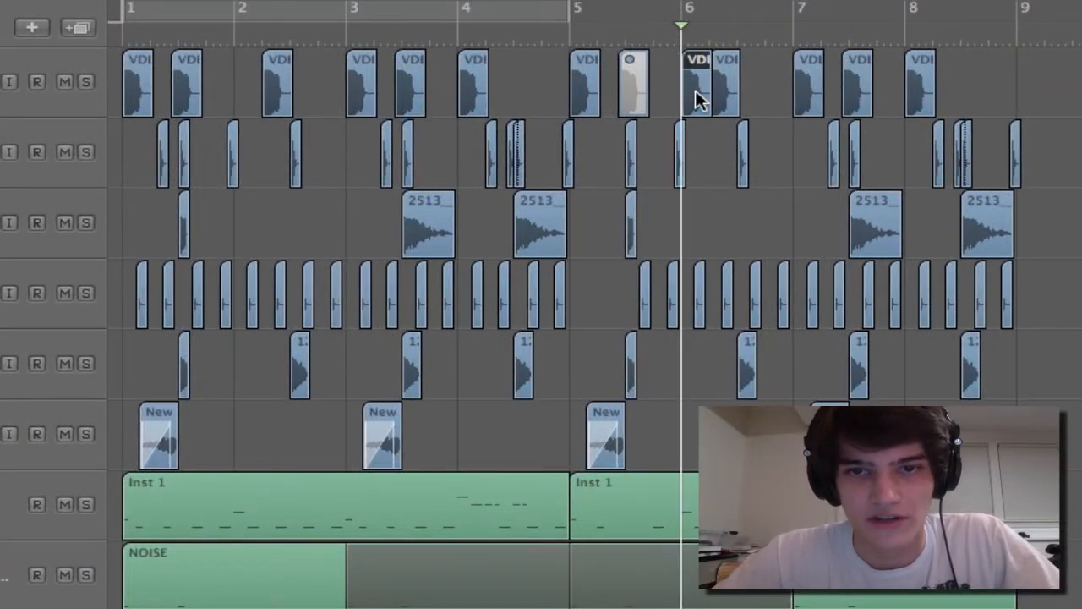
{"action": "left_click", "coordinate": [656, 36]}
{"action": "key", "text": "space"}
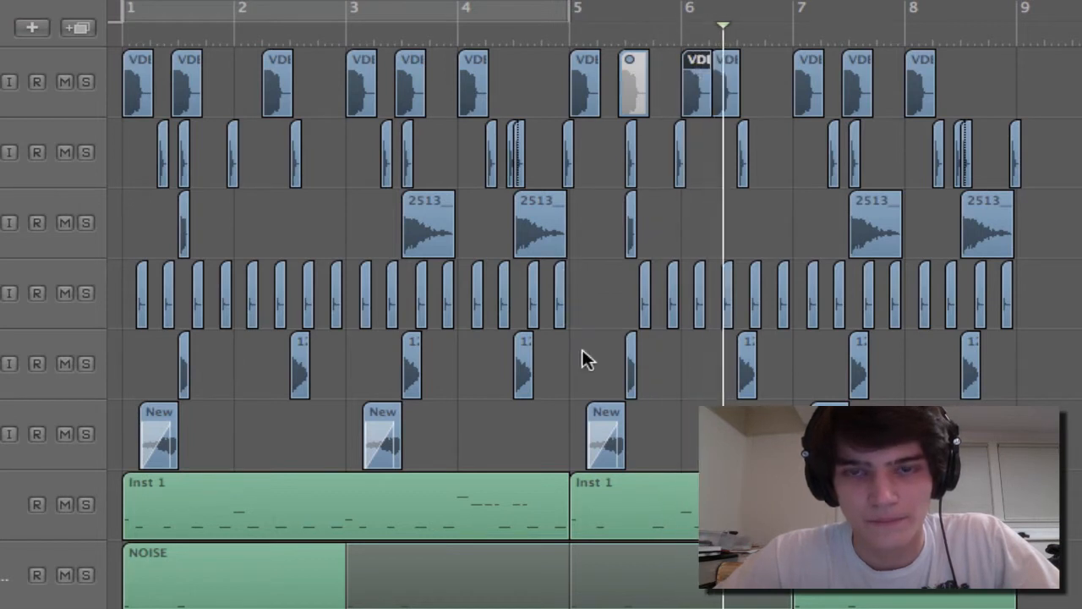
{"action": "scroll", "coordinate": [541, 338], "scroll_direction": "down", "scroll_amount": 1}
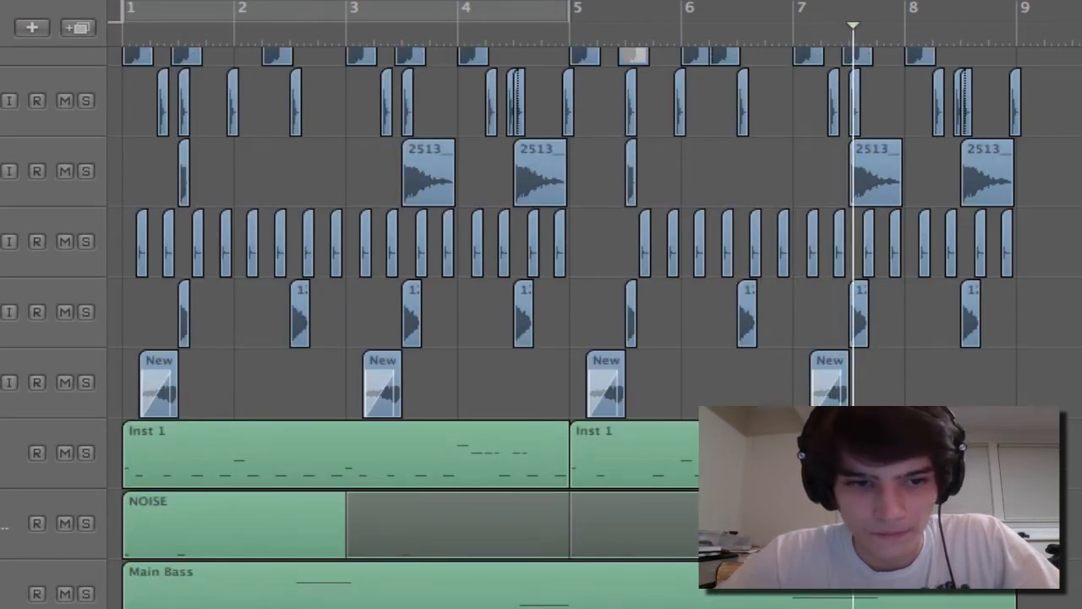
Solo and select the Main Bass track, reduce the track heights to fit all tracks, and open its region in the Piano Roll
{"action": "left_click", "coordinate": [87, 595]}
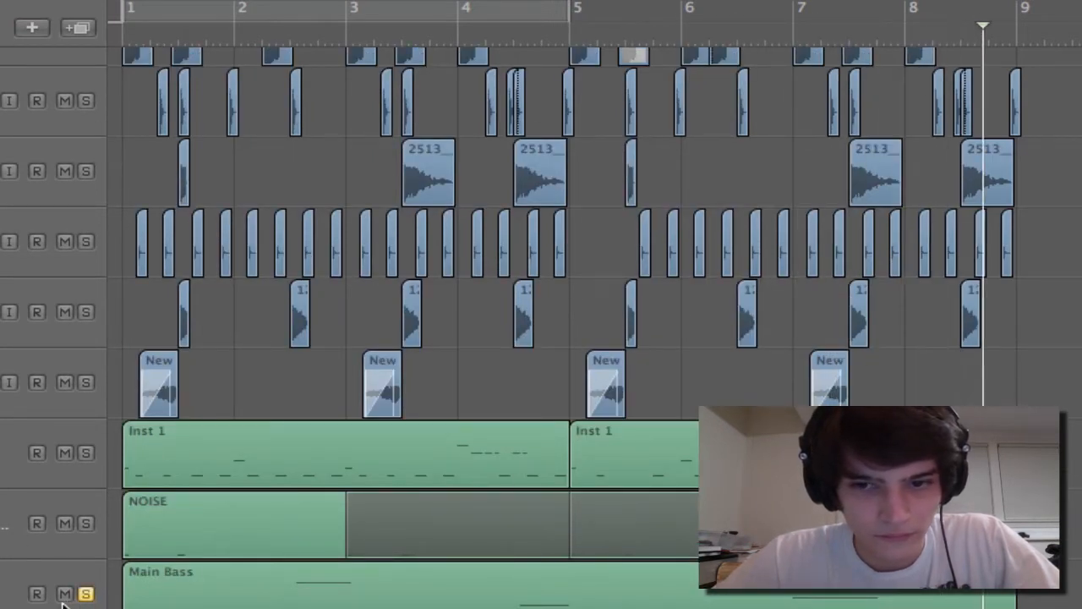
{"action": "left_click", "coordinate": [60, 602]}
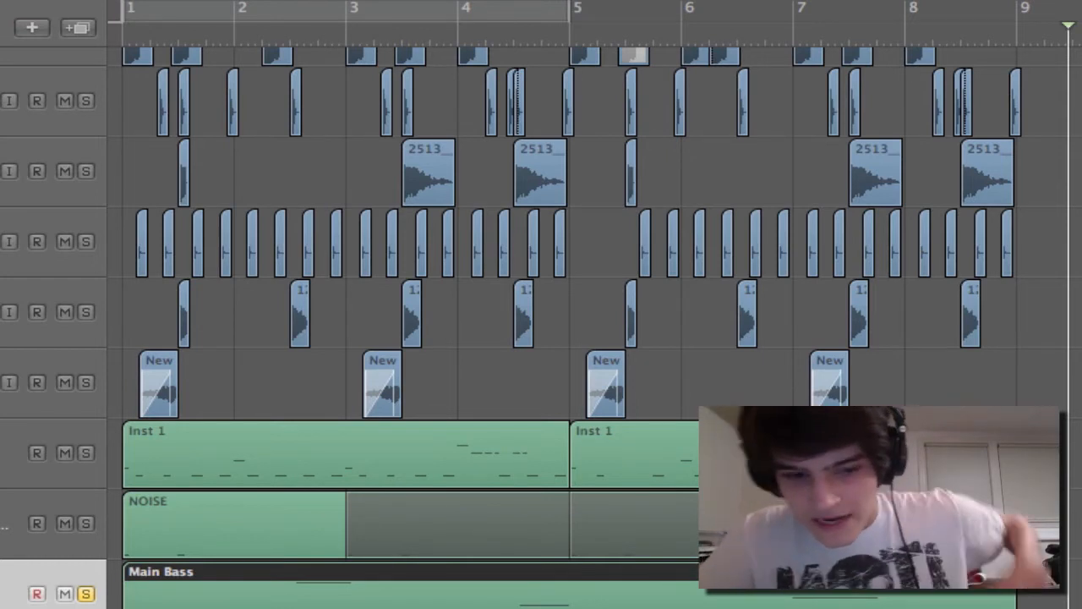
{"action": "key", "text": "ctrl+Up"}
{"action": "key", "text": "ctrl+Up"}
{"action": "key", "text": "ctrl+Up"}
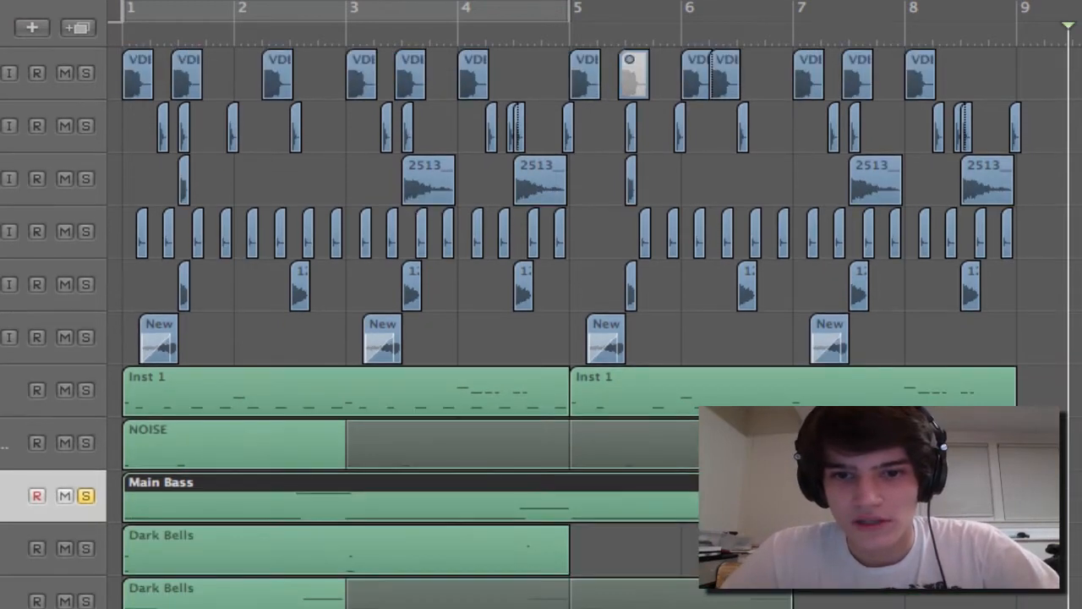
{"action": "key", "text": "ctrl+Up"}
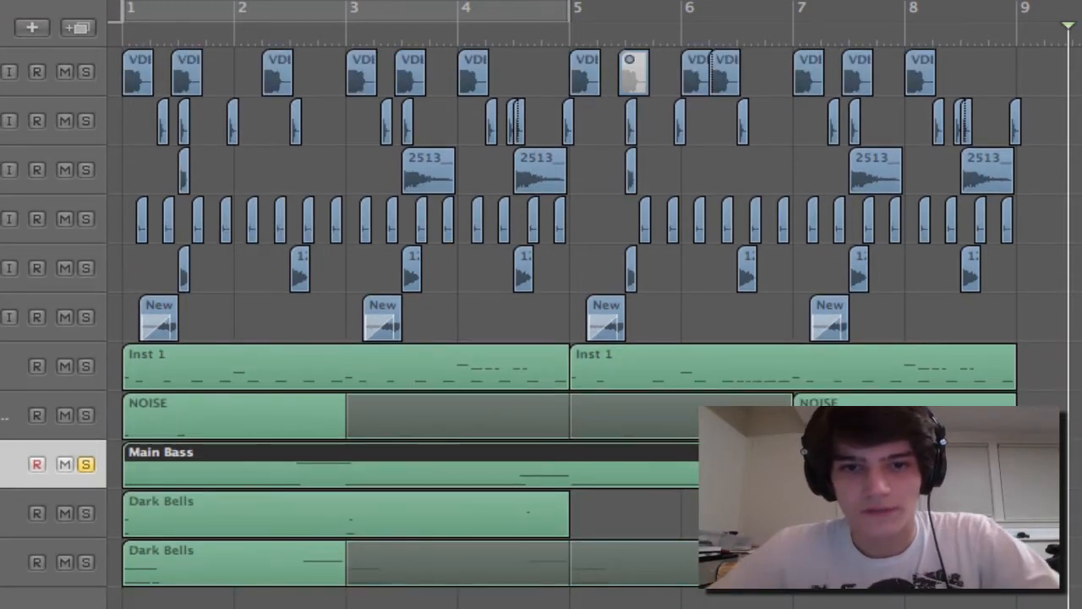
{"action": "double_click", "coordinate": [234, 472]}
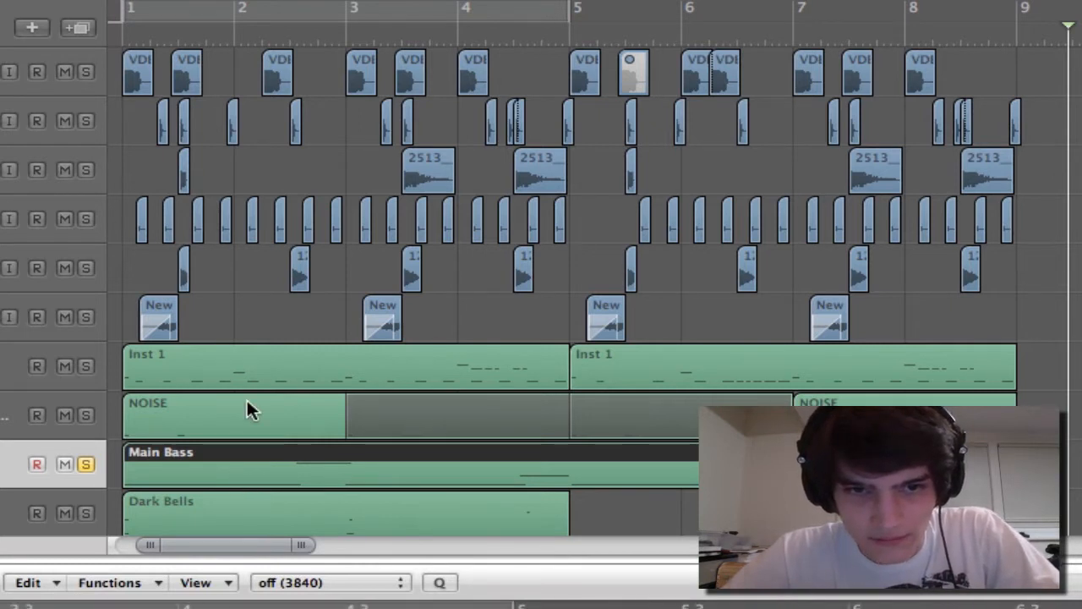
Turn on the cycle over bars 1 to 5, play it, and take the Main Bass track out of solo
{"action": "left_click", "coordinate": [189, 10]}
{"action": "key", "text": "space"}
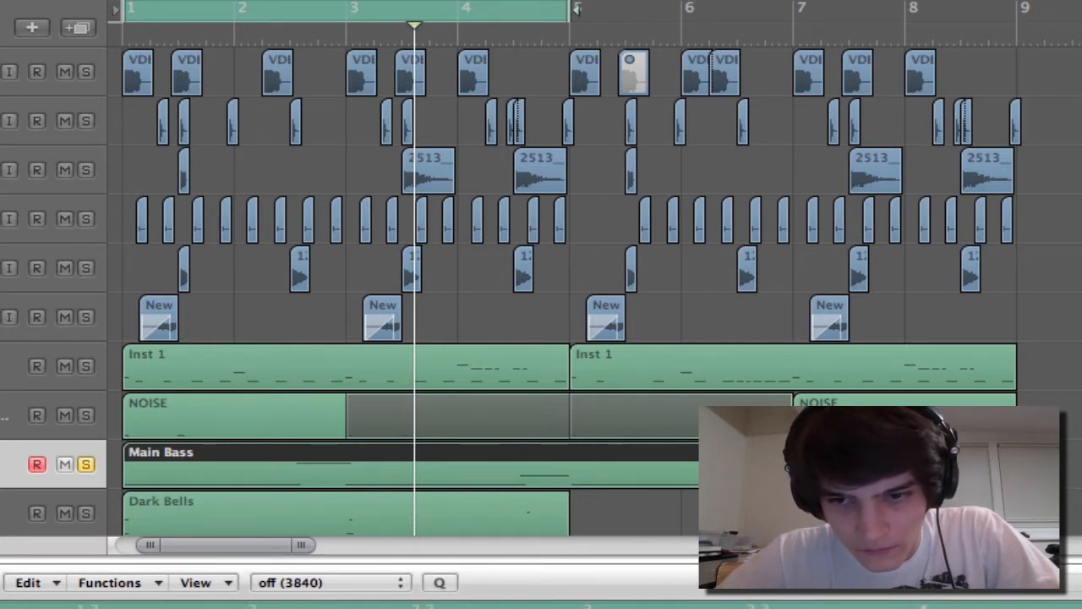
{"action": "key", "text": "space"}
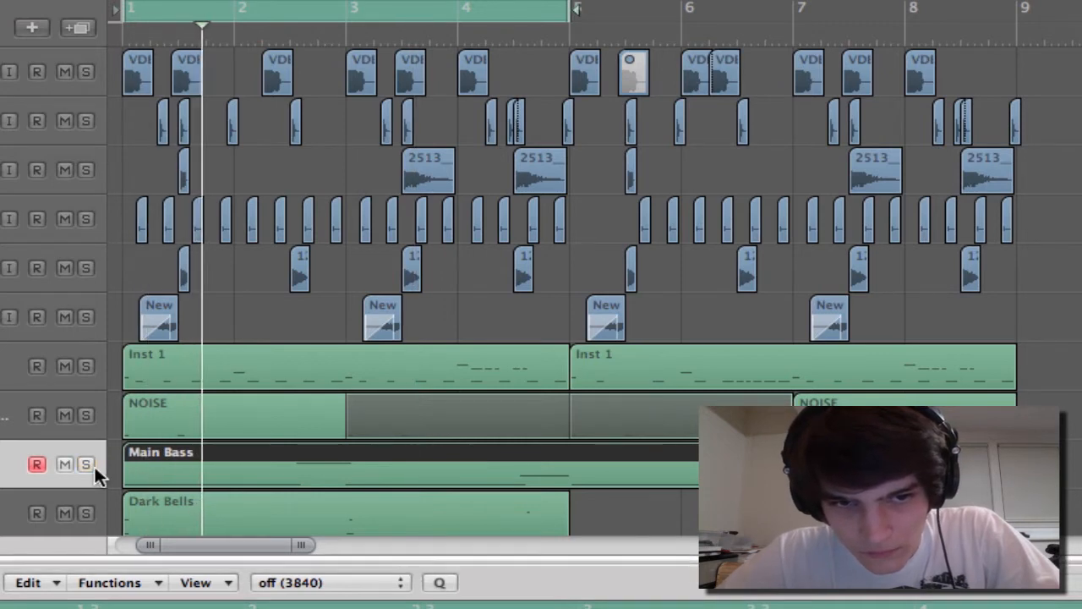
{"action": "scroll", "coordinate": [330, 444], "scroll_direction": "down", "scroll_amount": 3}
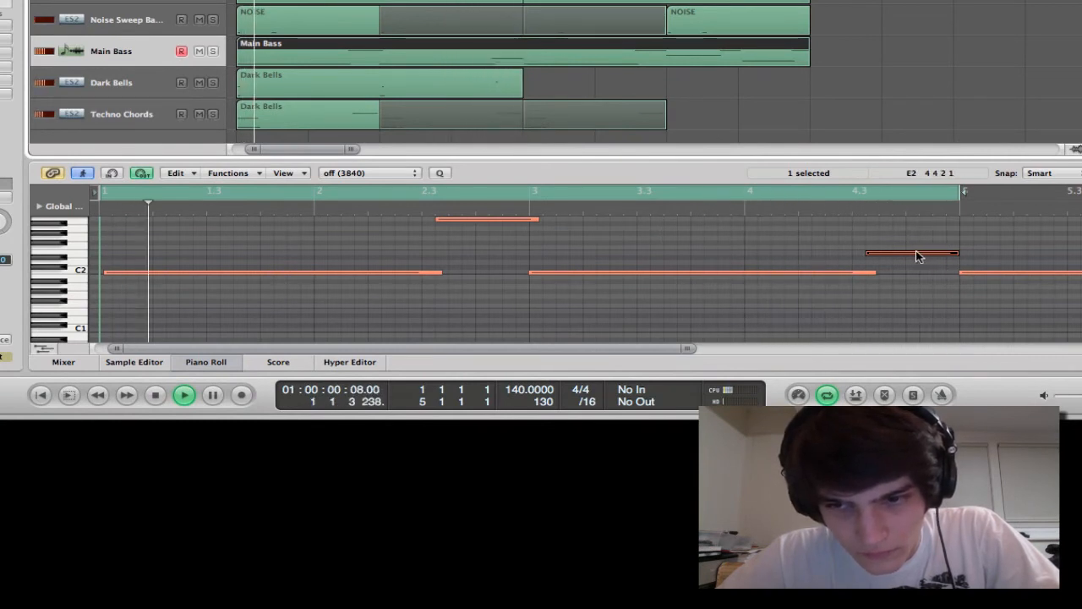
Try the Main Bass note just before bar 5 at D2, then move it back to E2
{"action": "left_click_drag", "start_coordinate": [913, 252], "coordinate": [906, 268]}
{"action": "left_click", "coordinate": [888, 291]}
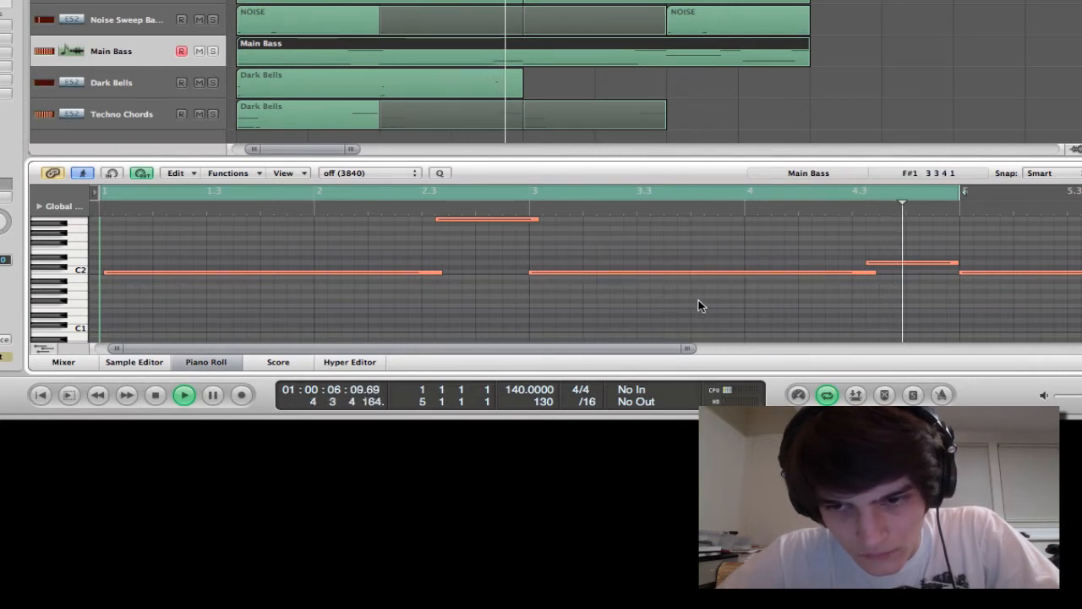
{"action": "left_click_drag", "start_coordinate": [881, 264], "coordinate": [881, 252]}
{"action": "left_click", "coordinate": [902, 308]}
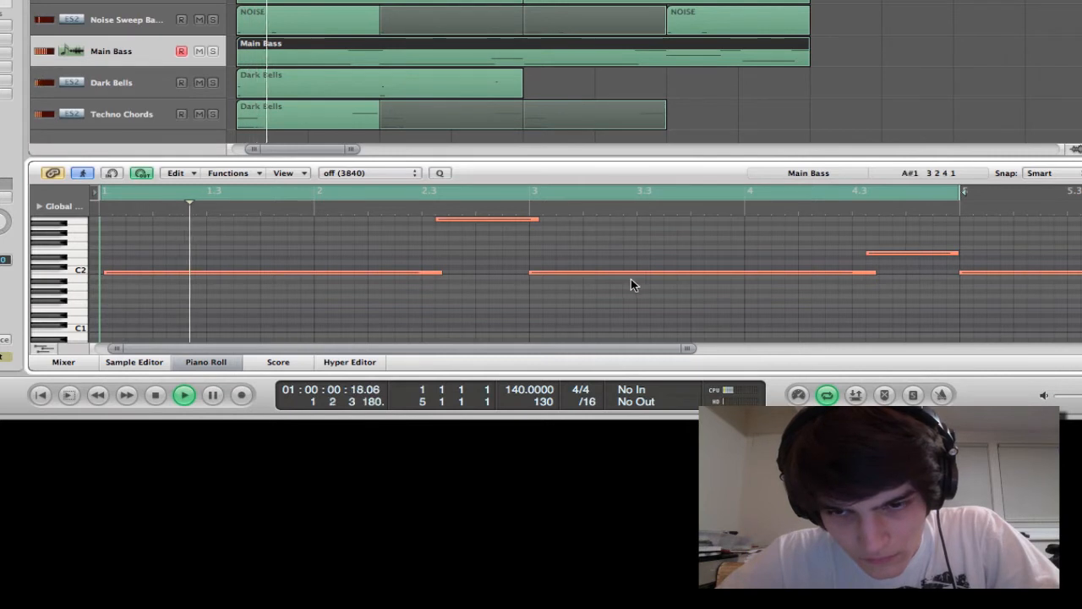
Stop the cycled playback, make the looped Techno Chords part one region up to bar 5, and lower its last note to about E3
{"action": "key", "text": "space"}
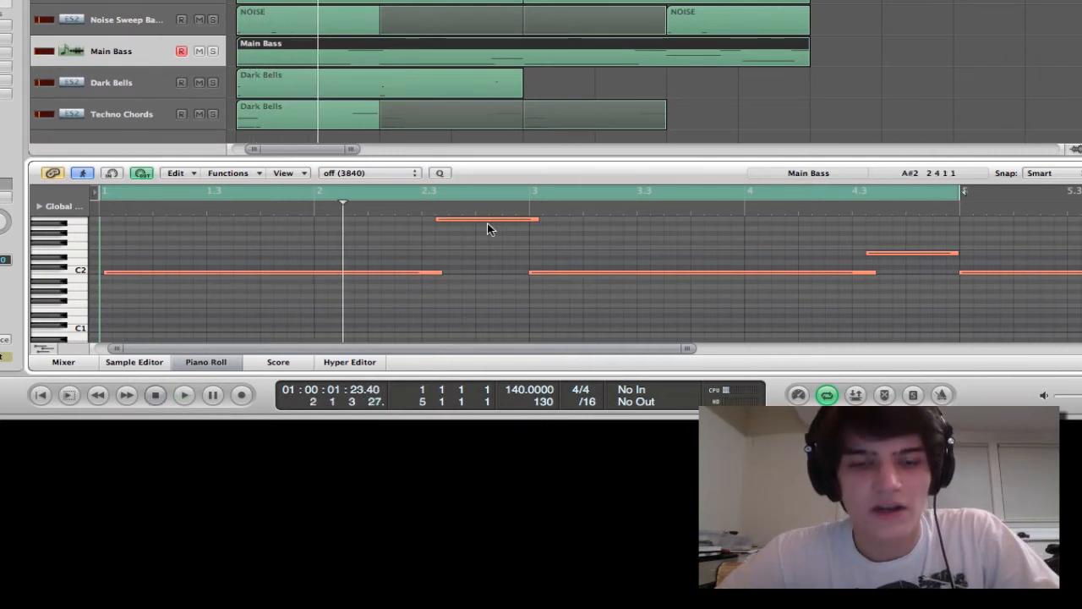
{"action": "left_click", "coordinate": [963, 191]}
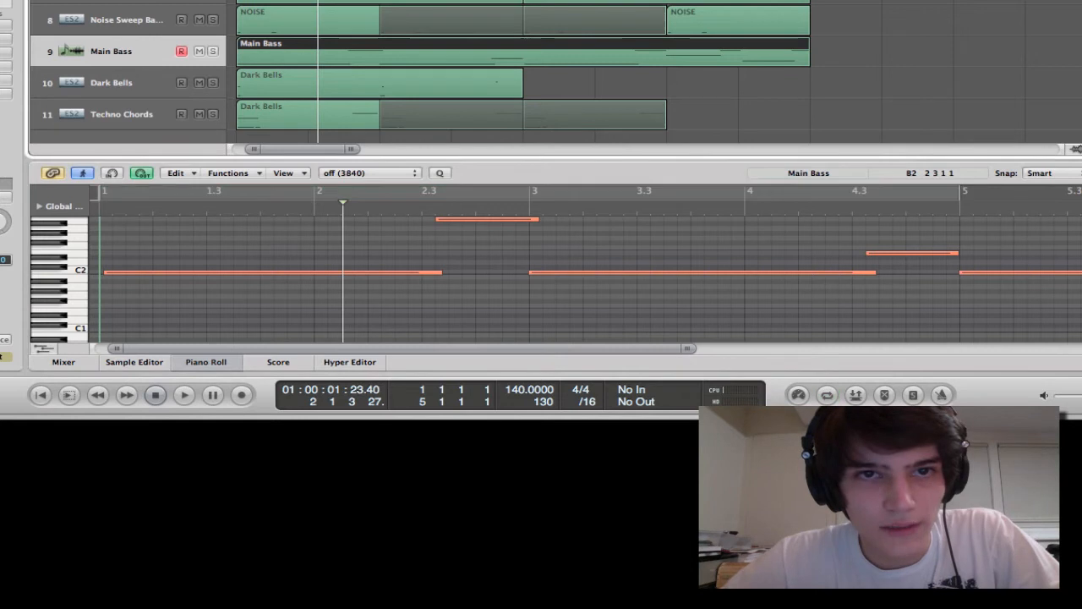
{"action": "left_click", "coordinate": [313, 120]}
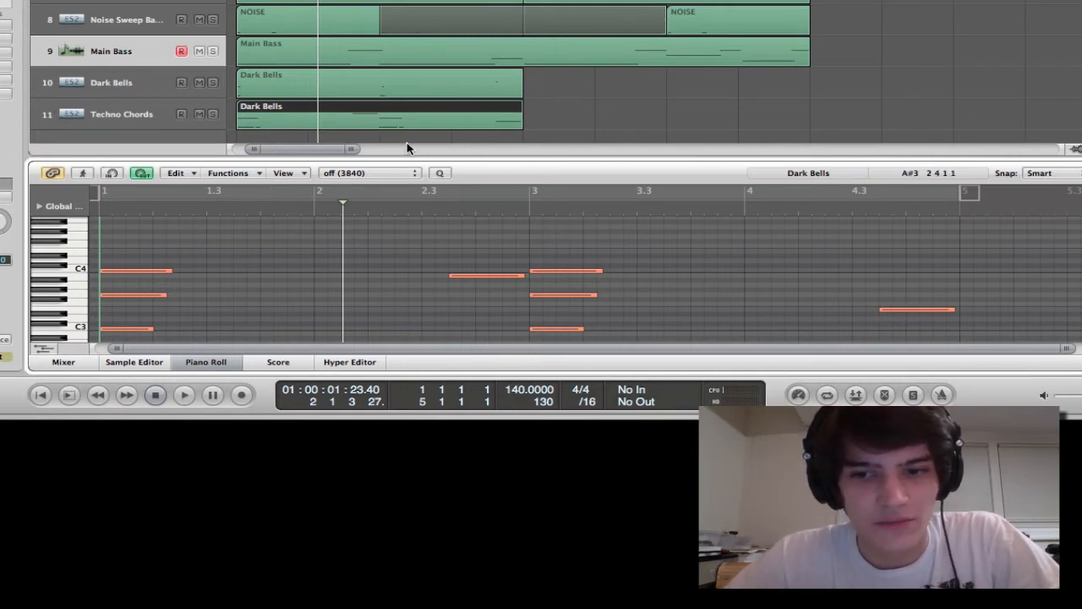
Solo the Techno Chords, Main Bass and Dark Bells tracks and play them together from the start
{"action": "left_click", "coordinate": [213, 114]}
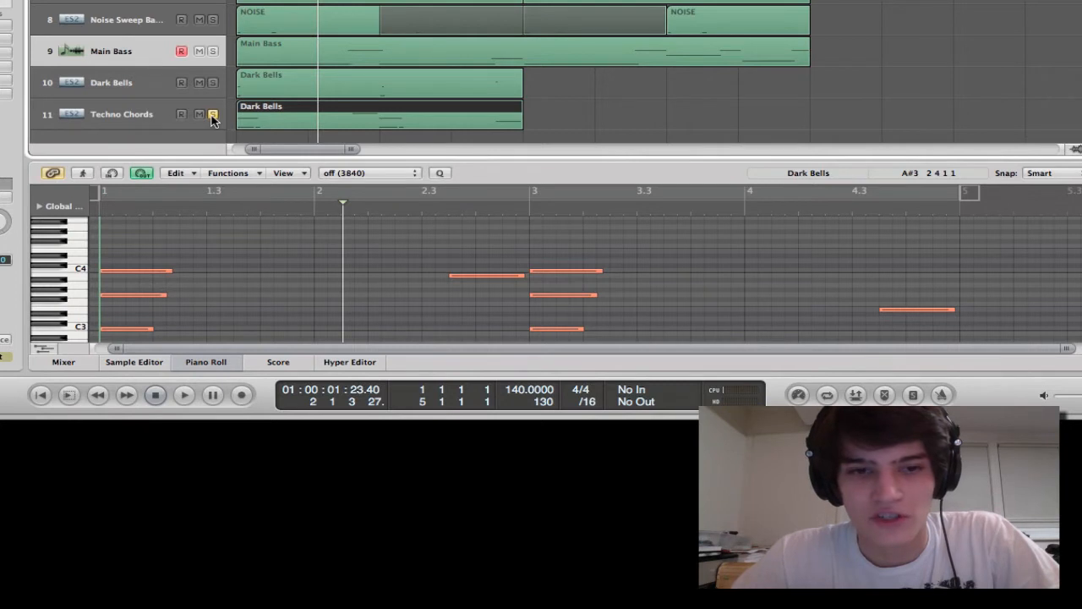
{"action": "key", "text": "Return"}
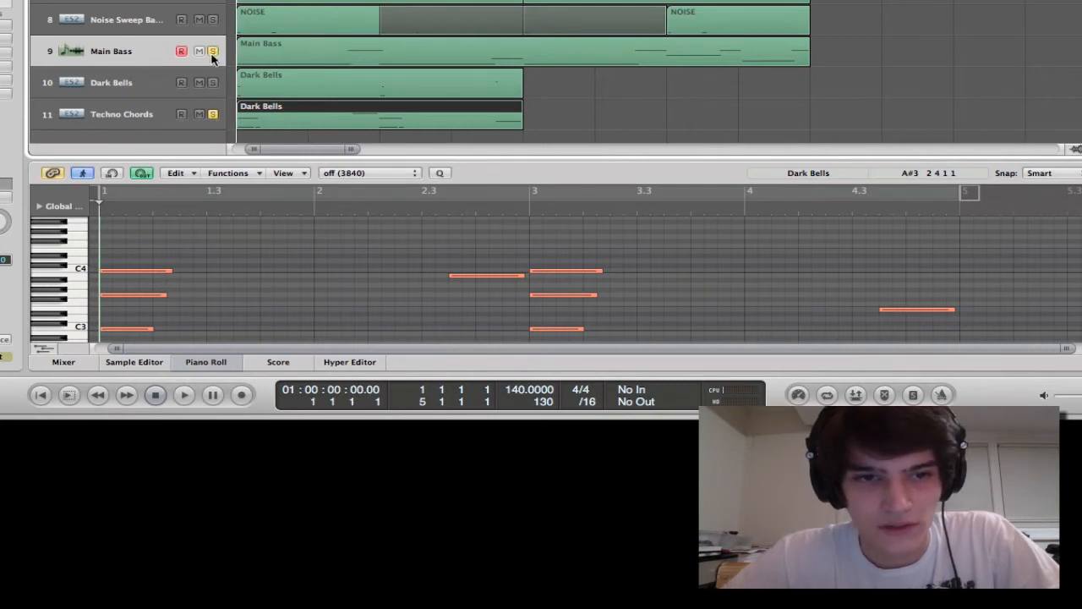
{"action": "key", "text": "space"}
{"action": "left_click", "coordinate": [212, 82]}
Lower the last note of the Dark Bells track's region to about E3 and return to the start for playback
{"action": "left_click", "coordinate": [257, 89]}
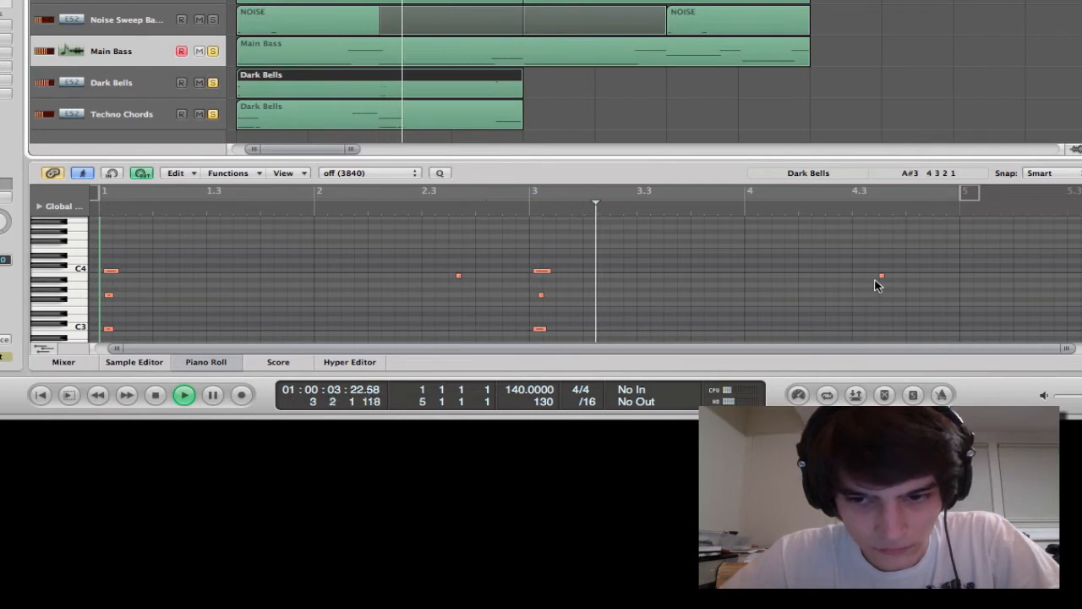
{"action": "key", "text": "space"}
{"action": "left_click_drag", "start_coordinate": [882, 276], "coordinate": [881, 313]}
{"action": "key", "text": "Return"}
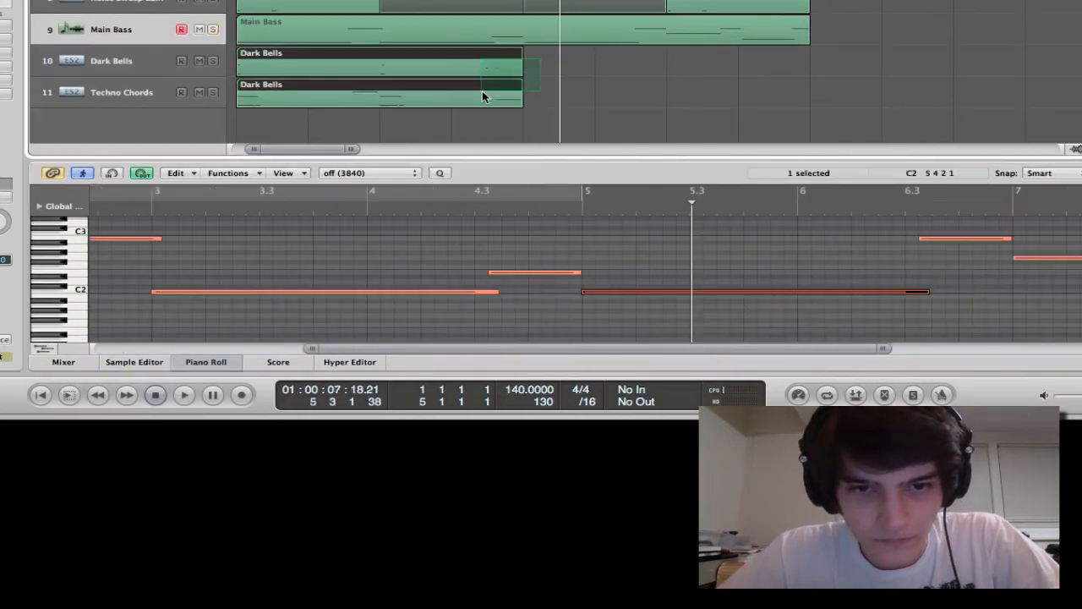
Loop the Dark Bells and Techno Chords tracks' regions together to bar 6 and hide the Piano Roll
{"action": "scroll", "coordinate": [482, 96], "scroll_direction": "down", "scroll_amount": 1}
{"action": "left_click_drag", "start_coordinate": [526, 55], "coordinate": [601, 90]}
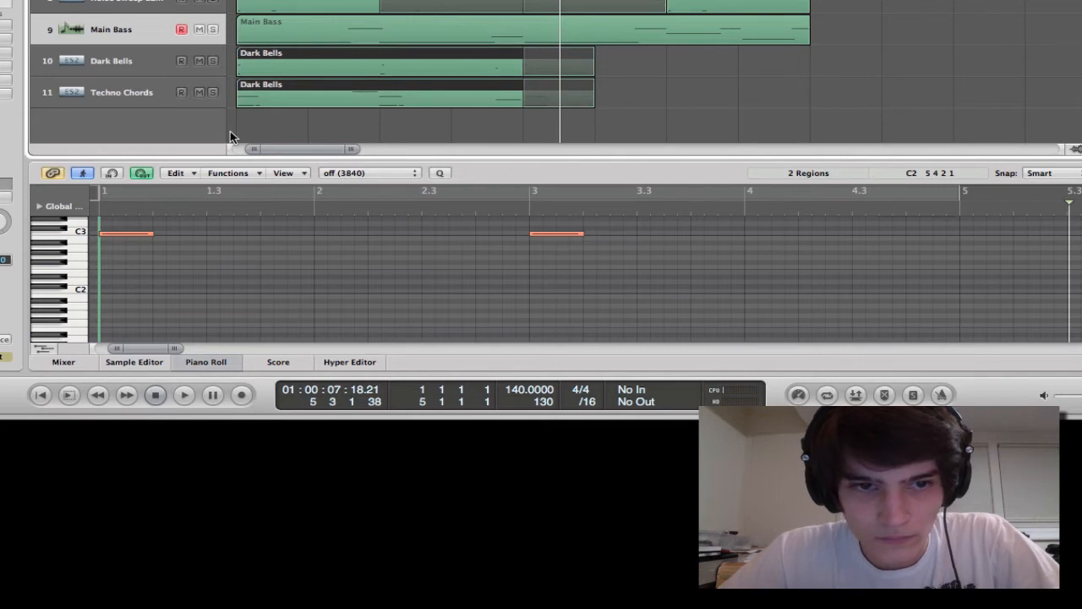
{"action": "left_click", "coordinate": [680, 85]}
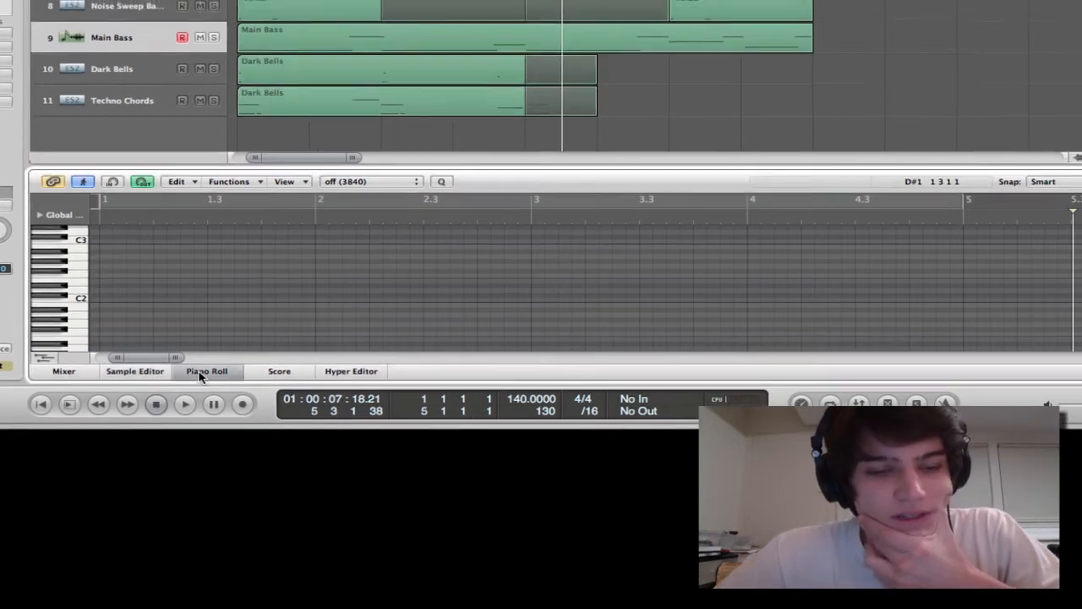
{"action": "left_click", "coordinate": [203, 372]}
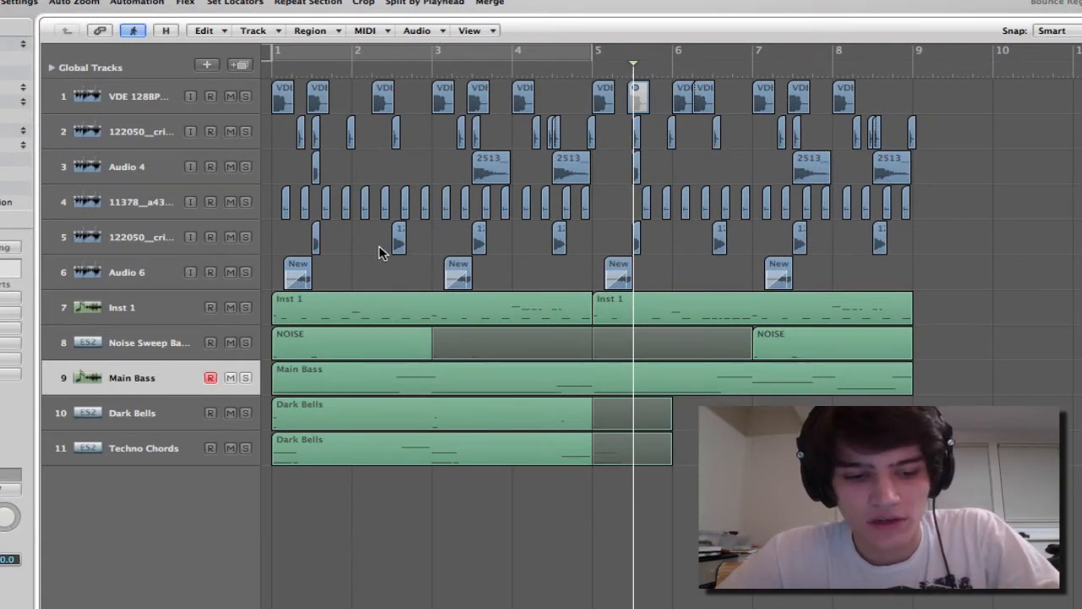
Shift the whole arrangement to start at bar 17, keeping copies of the track 1, 3 and 5 drum regions at bar 1
{"action": "key", "text": "super+a"}
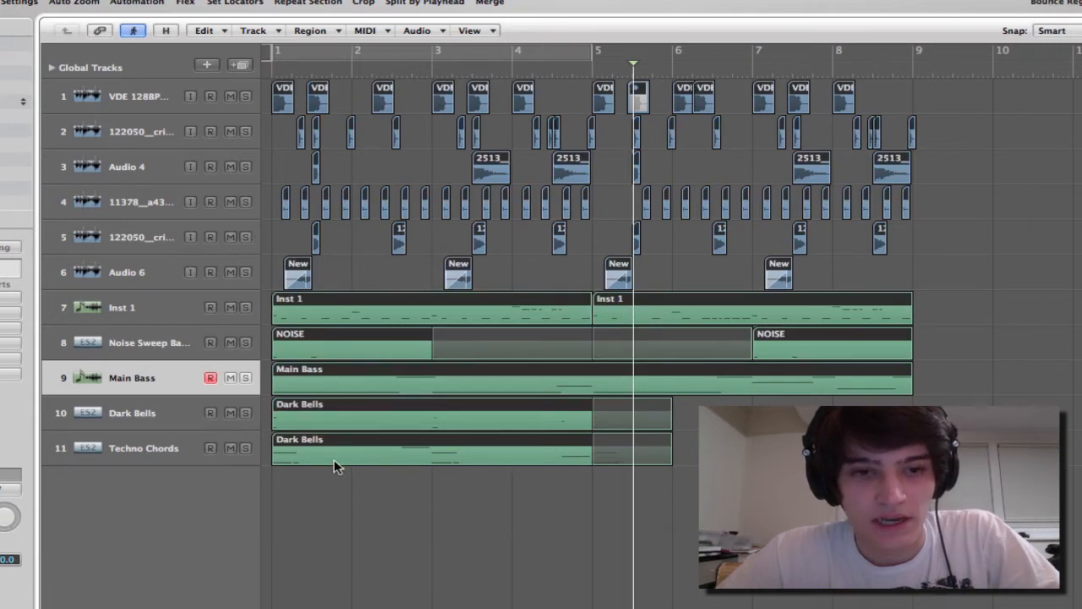
{"action": "key", "text": "ctrl+Left"}
{"action": "key", "text": "ctrl+Left"}
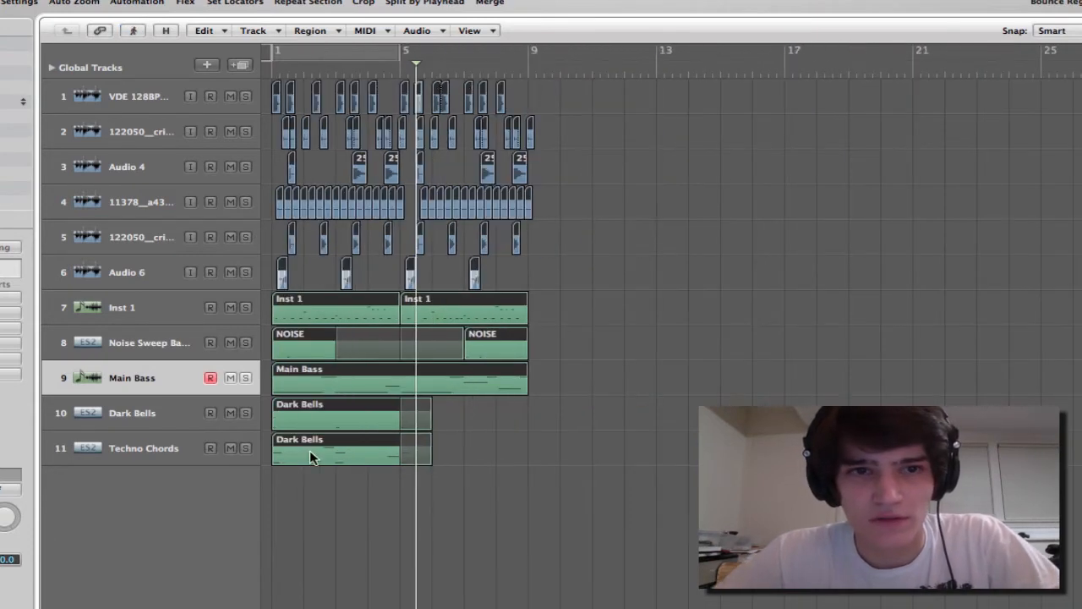
{"action": "left_click_drag", "start_coordinate": [307, 446], "coordinate": [832, 451]}
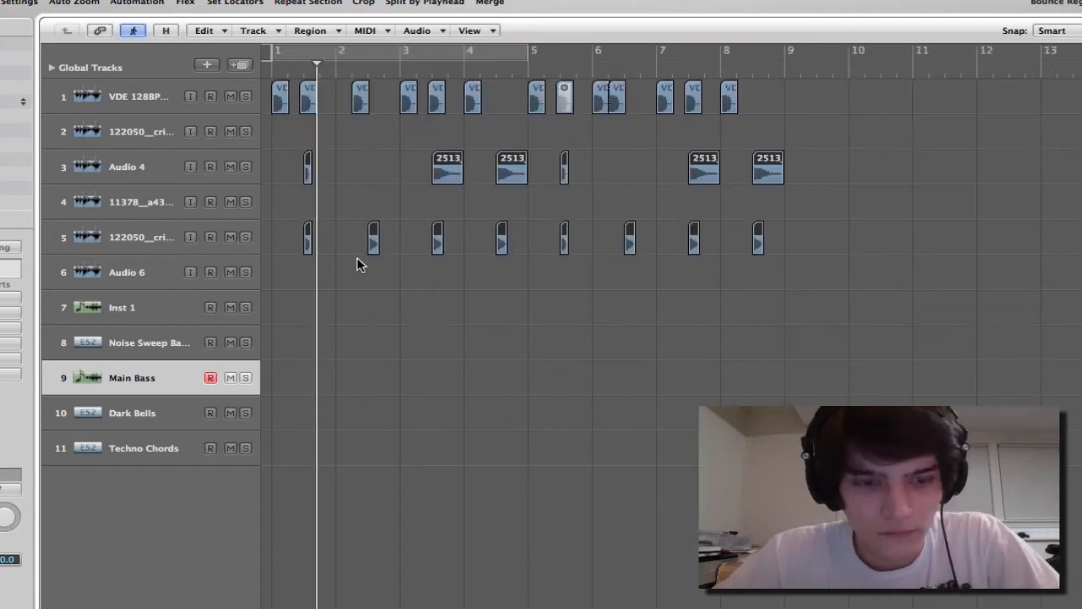
Copy the four Audio 6 regions from the section at bar 17 back to the matching positions from bar 1
{"action": "left_click", "coordinate": [359, 260], "text": "ctrl+alt"}
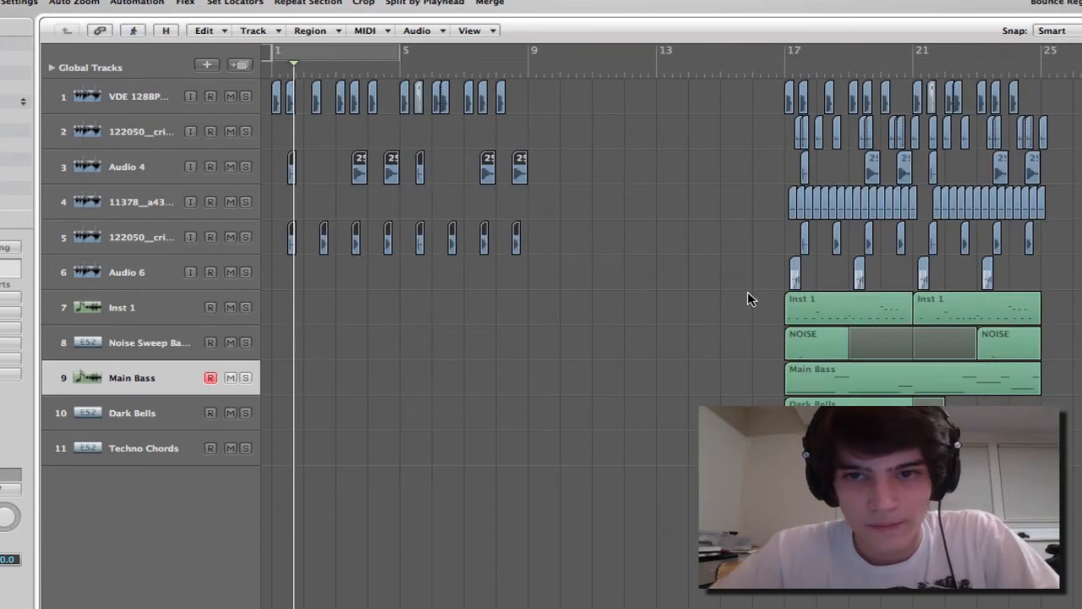
{"action": "left_click_drag", "start_coordinate": [773, 271], "coordinate": [1074, 277]}
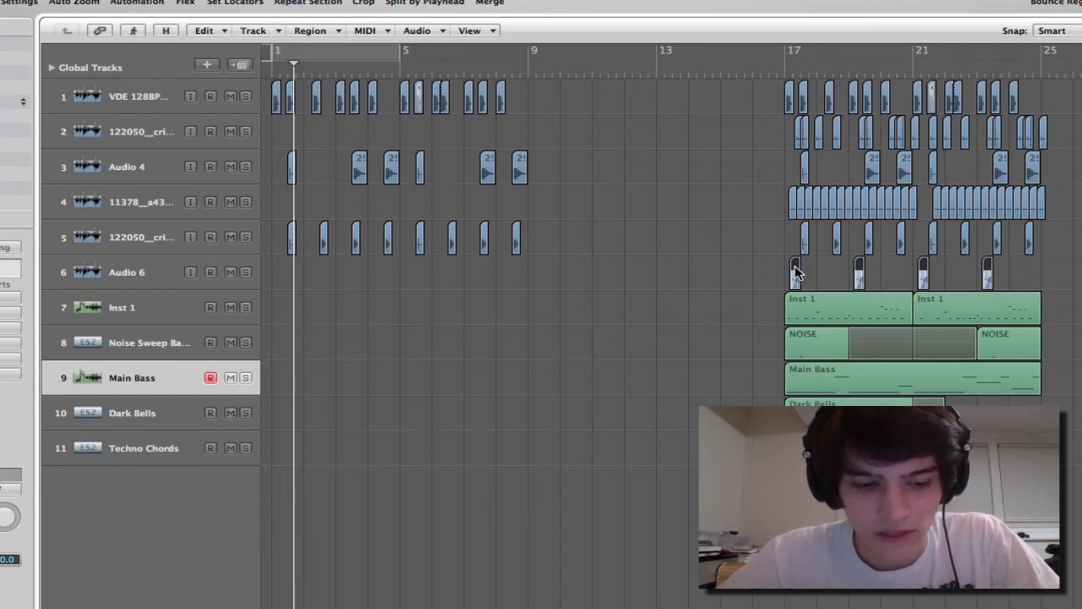
{"action": "left_click_drag", "start_coordinate": [795, 272], "coordinate": [282, 270]}
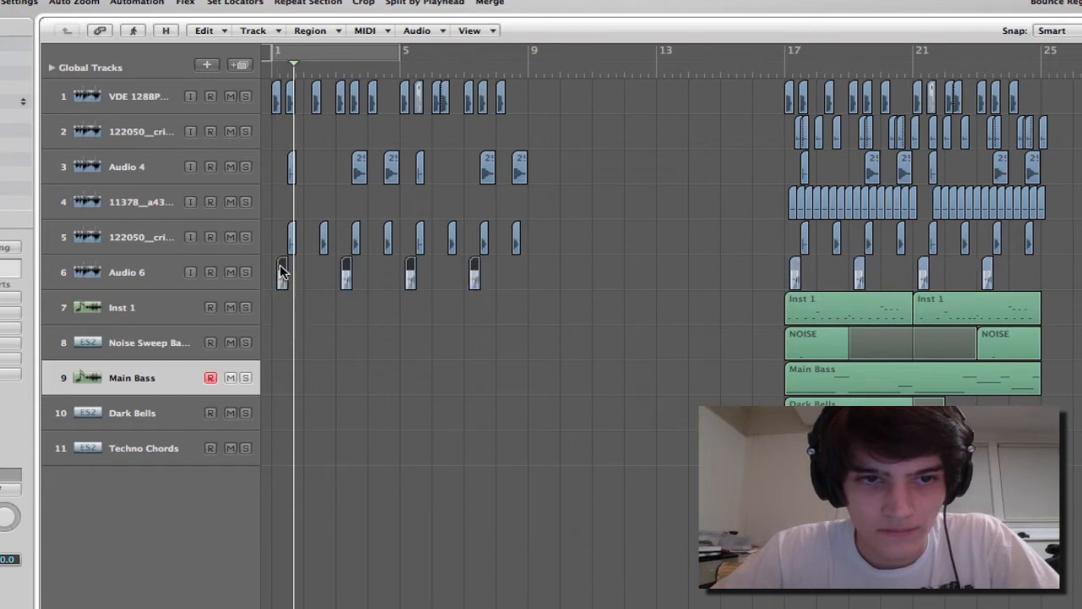
{"action": "left_click", "coordinate": [428, 367]}
Play the stripped-down drum section from the start of the song
{"action": "left_click", "coordinate": [867, 314]}
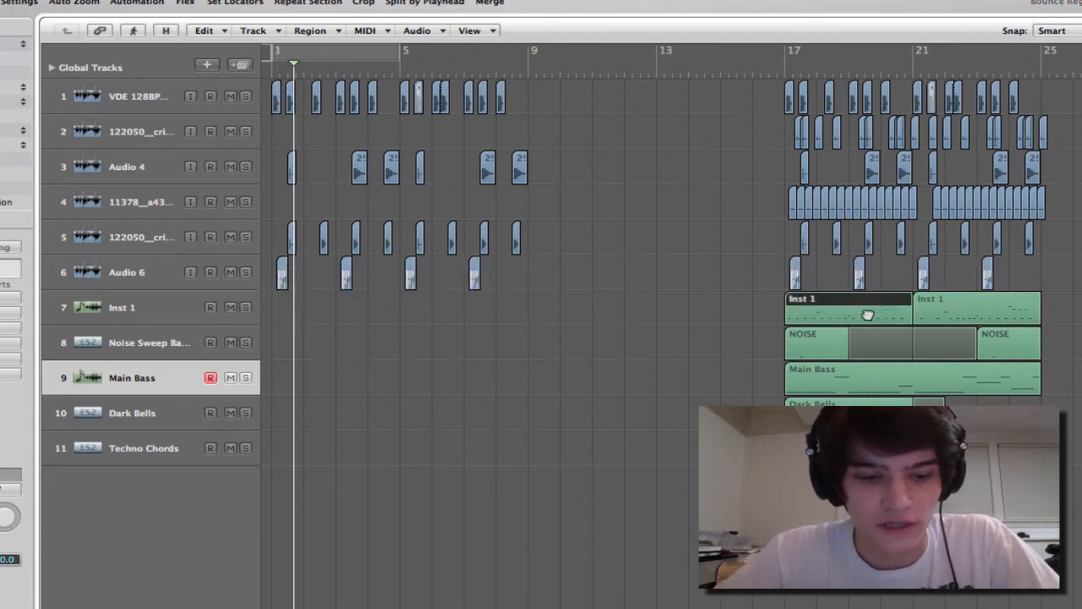
{"action": "left_click_drag", "start_coordinate": [866, 308], "coordinate": [740, 315]}
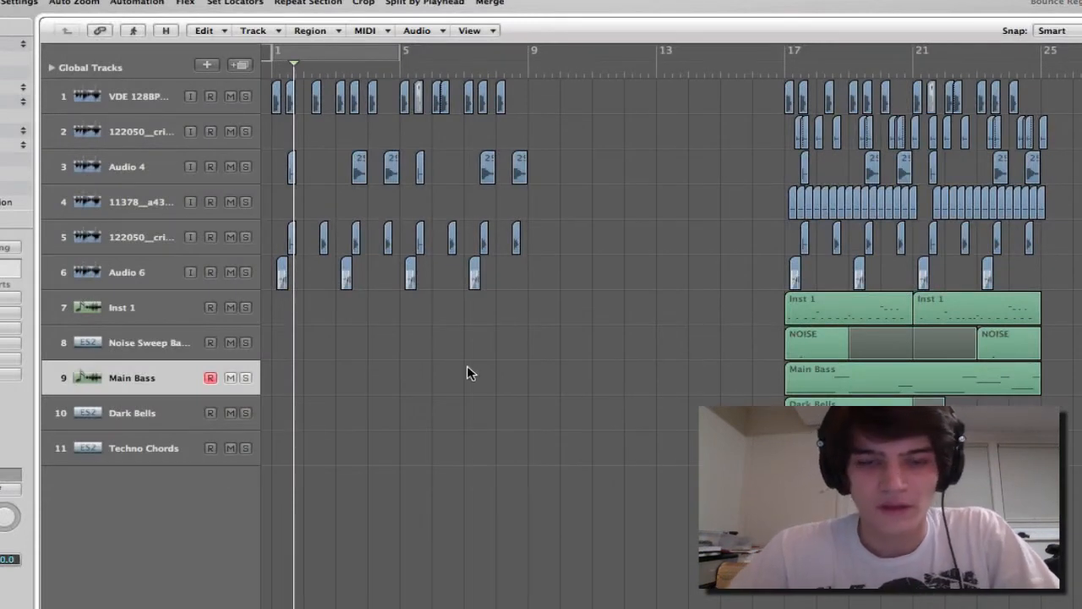
{"action": "key", "text": "Return"}
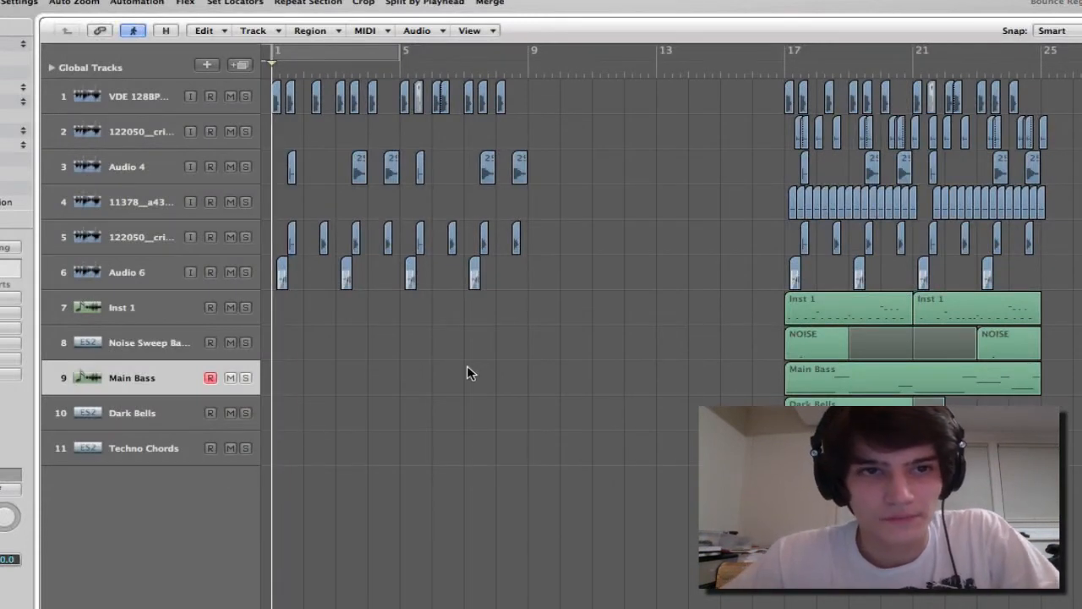
{"action": "key", "text": "space"}
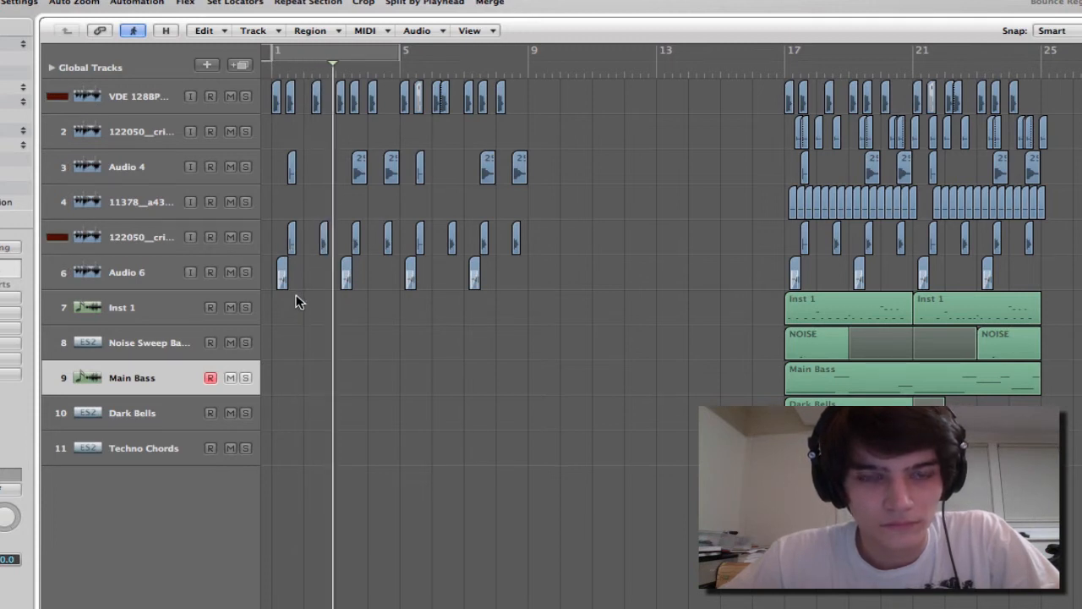
Check the drum tracks' channel routing and set the output of track 5 (122050__cri...) to Bus 3 (Snares)
{"action": "left_click", "coordinate": [121, 239]}
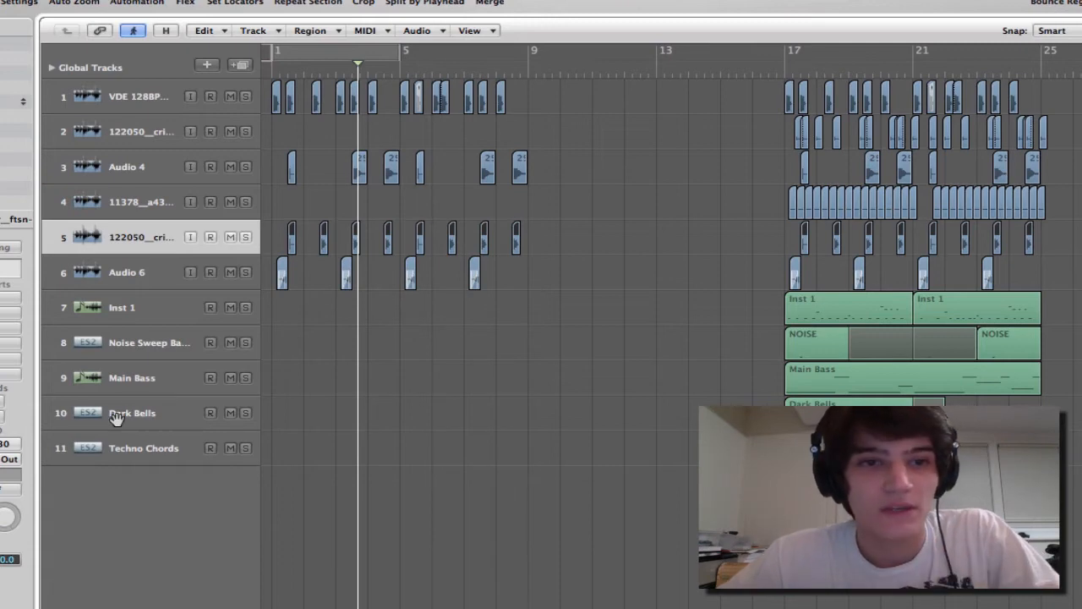
{"action": "left_click", "coordinate": [151, 98]}
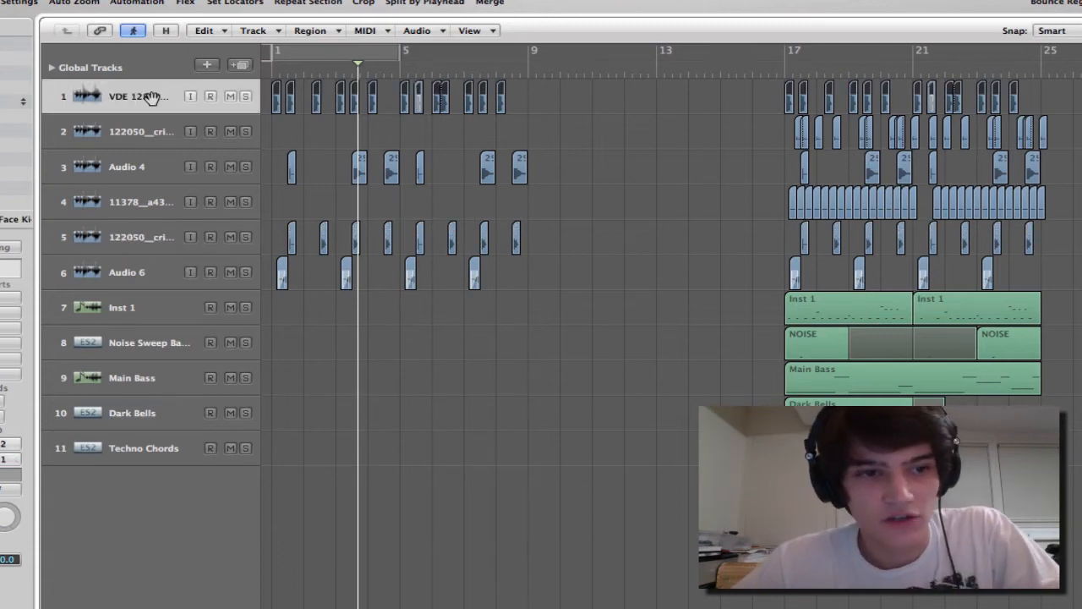
{"action": "key", "text": "Down"}
{"action": "key", "text": "Down"}
{"action": "key", "text": "Down"}
{"action": "key", "text": "Down"}
{"action": "key", "text": "Down"}
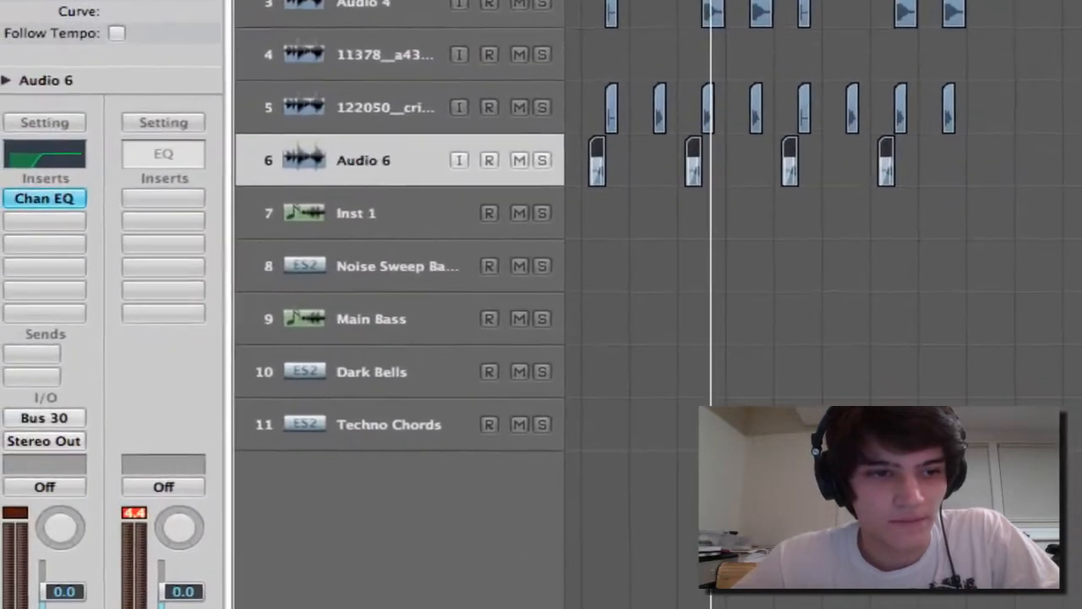
{"action": "key", "text": "Up"}
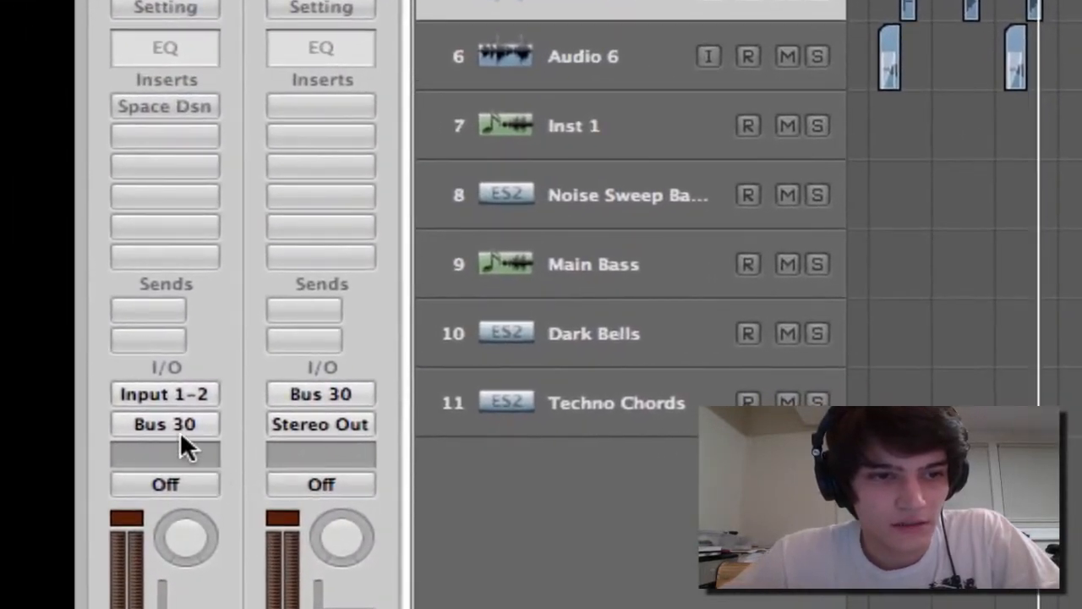
{"action": "left_click", "coordinate": [178, 427]}
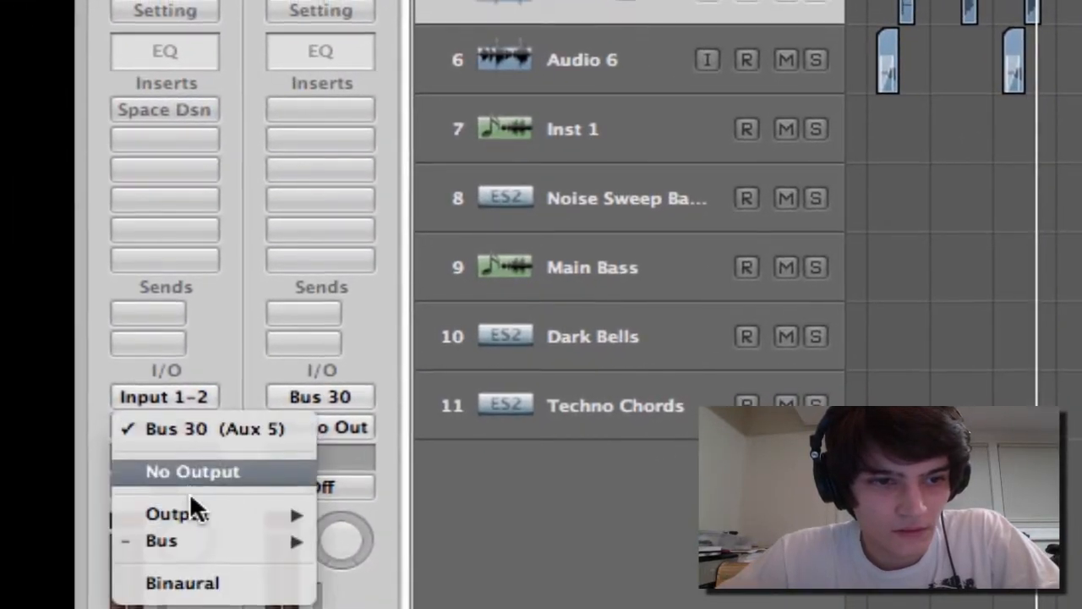
{"action": "mouse_move", "coordinate": [190, 538]}
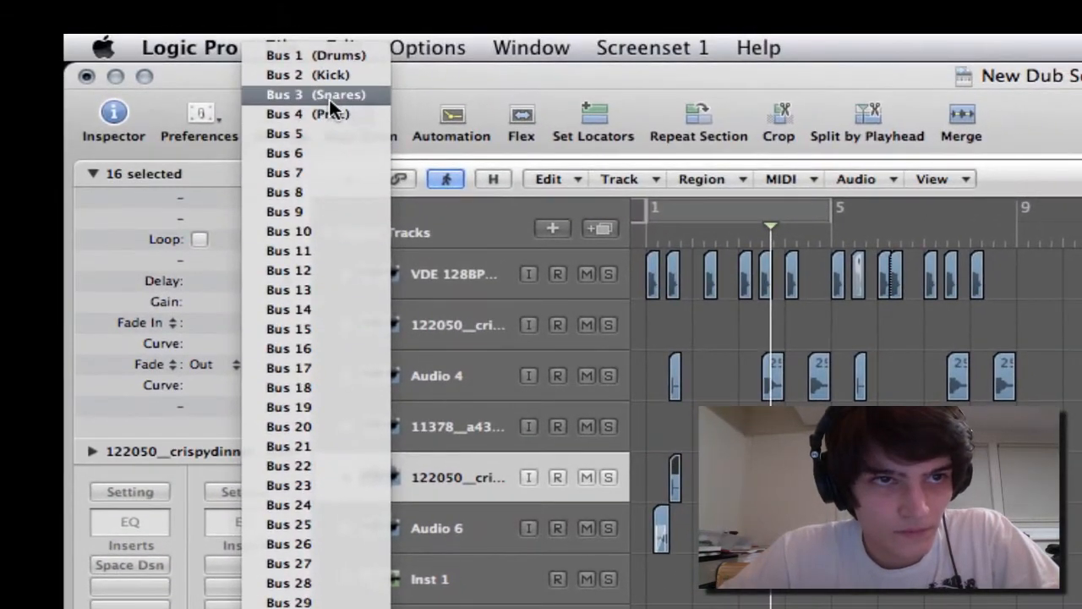
{"action": "left_click", "coordinate": [329, 99]}
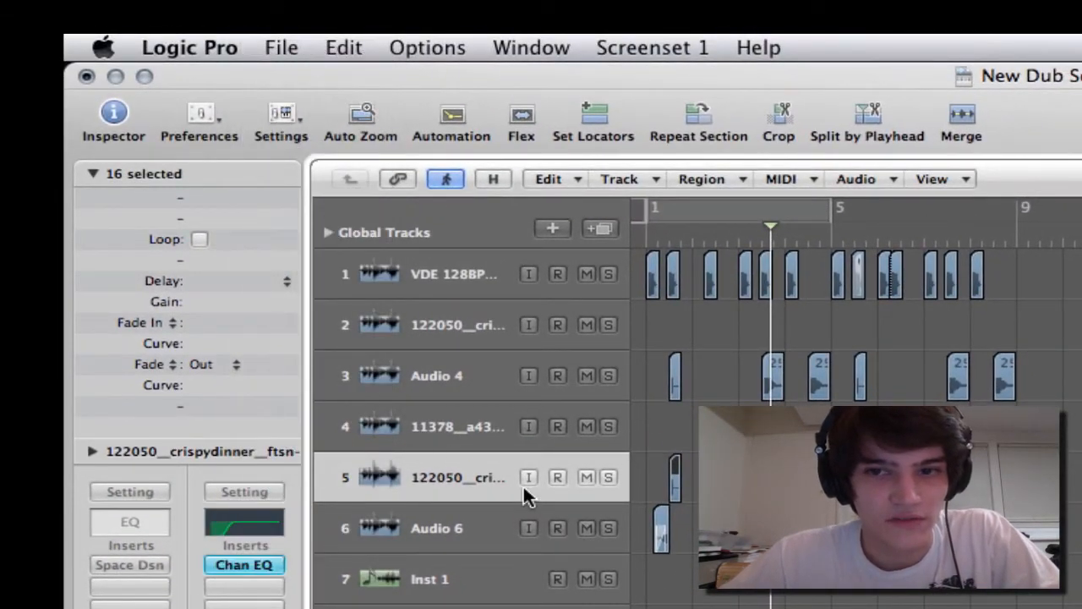
Add a send to Bus 20 on the channel of track 5 (122050__cri...)
{"action": "left_click", "coordinate": [476, 529]}
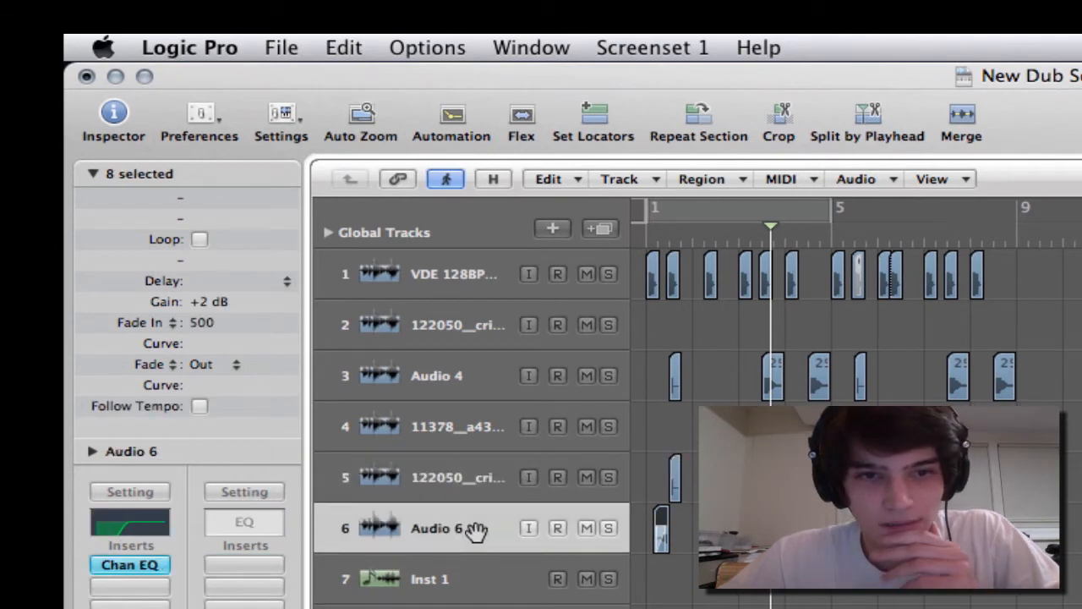
{"action": "left_click", "coordinate": [481, 580]}
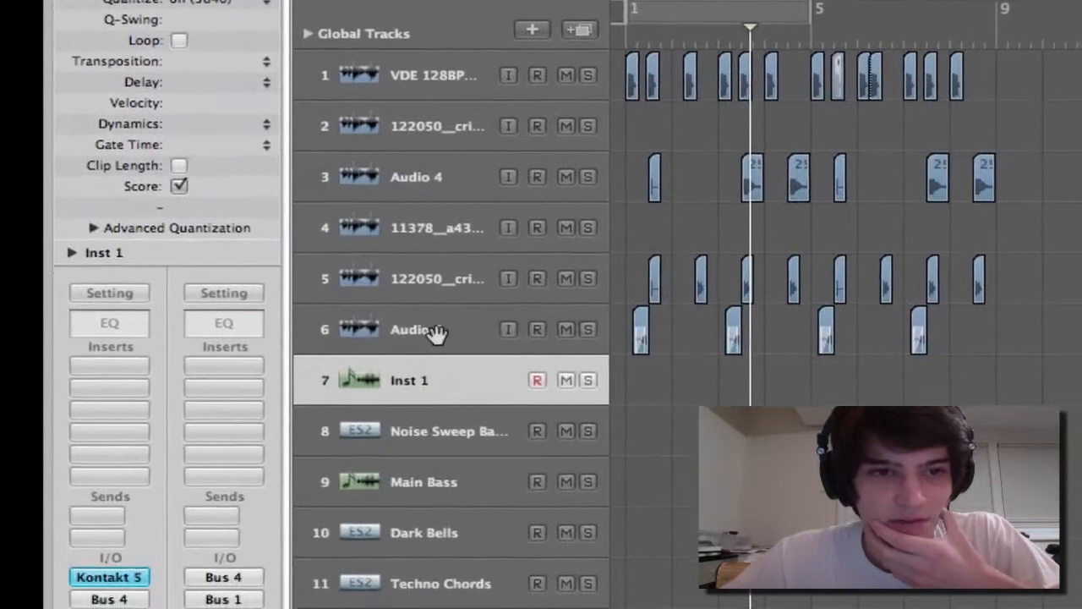
{"action": "left_click", "coordinate": [444, 389]}
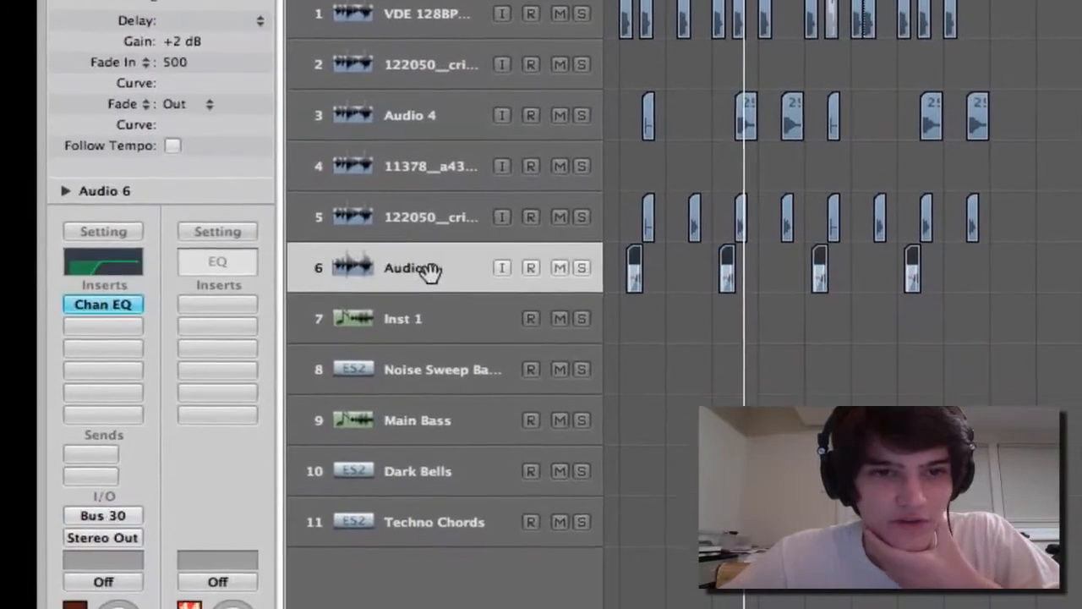
{"action": "left_click", "coordinate": [490, 343]}
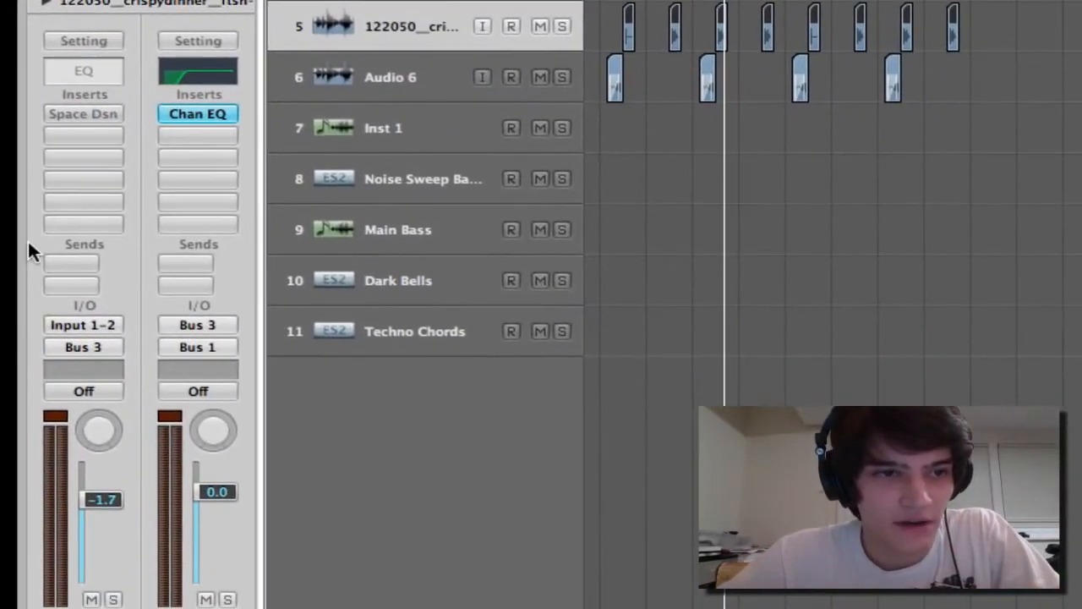
{"action": "left_click", "coordinate": [82, 264]}
{"action": "mouse_move", "coordinate": [92, 288]}
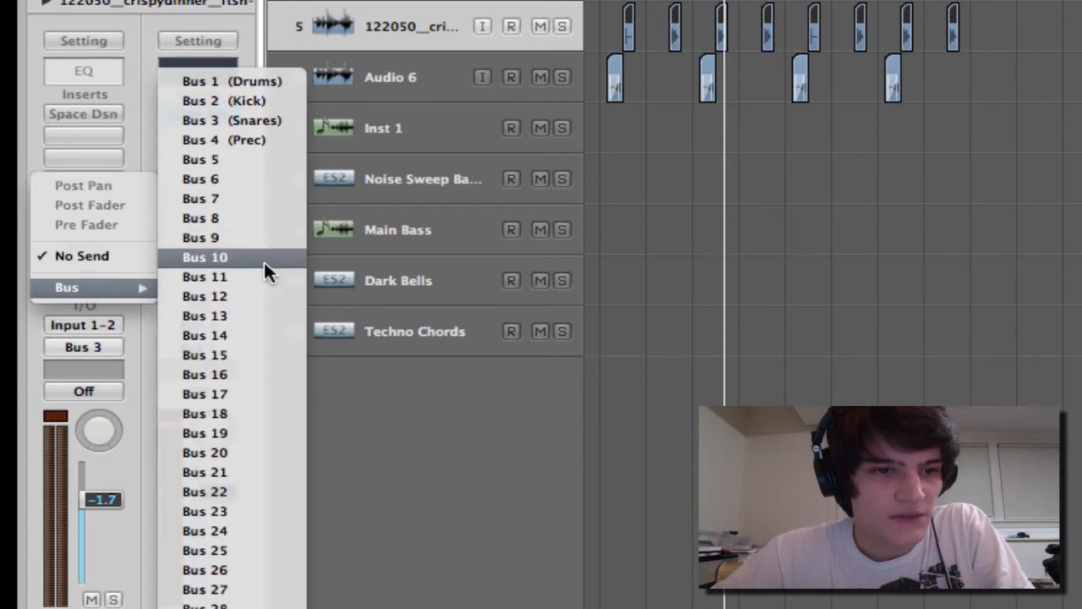
{"action": "left_click", "coordinate": [243, 451]}
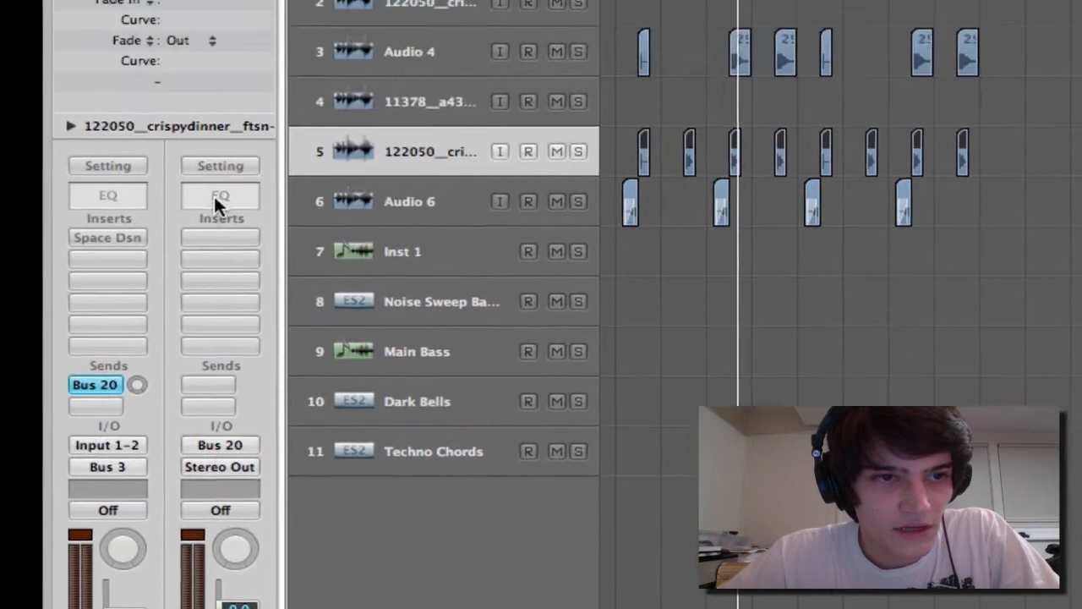
Add a Channel EQ to the Bus 20 aux with a 24 dB/Oct low cut at 400 Hz
{"action": "double_click", "coordinate": [215, 196]}
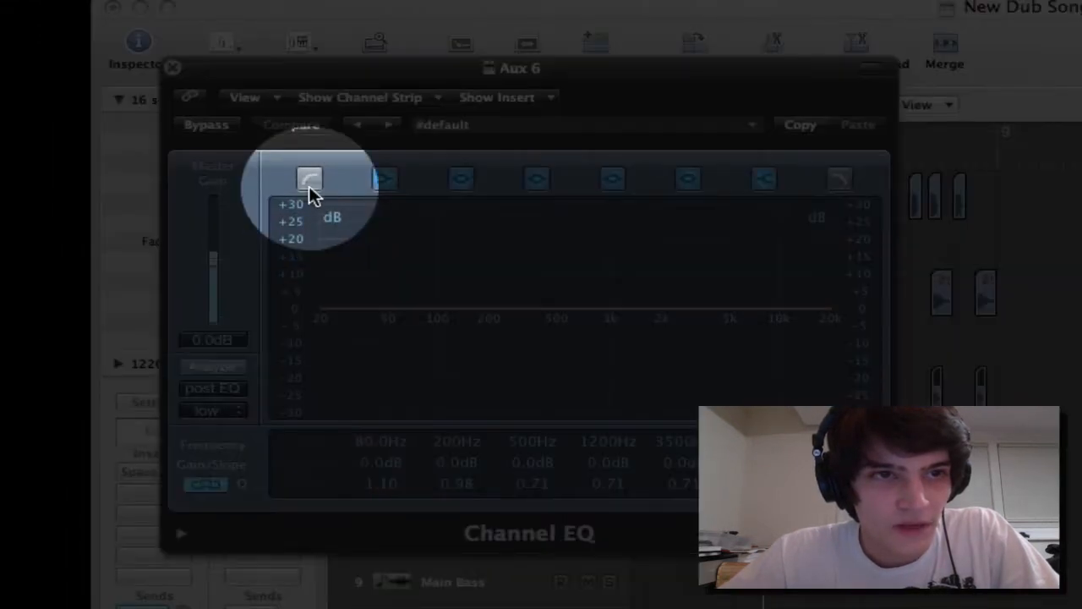
{"action": "left_click", "coordinate": [309, 185]}
{"action": "left_click_drag", "start_coordinate": [382, 373], "coordinate": [580, 442]}
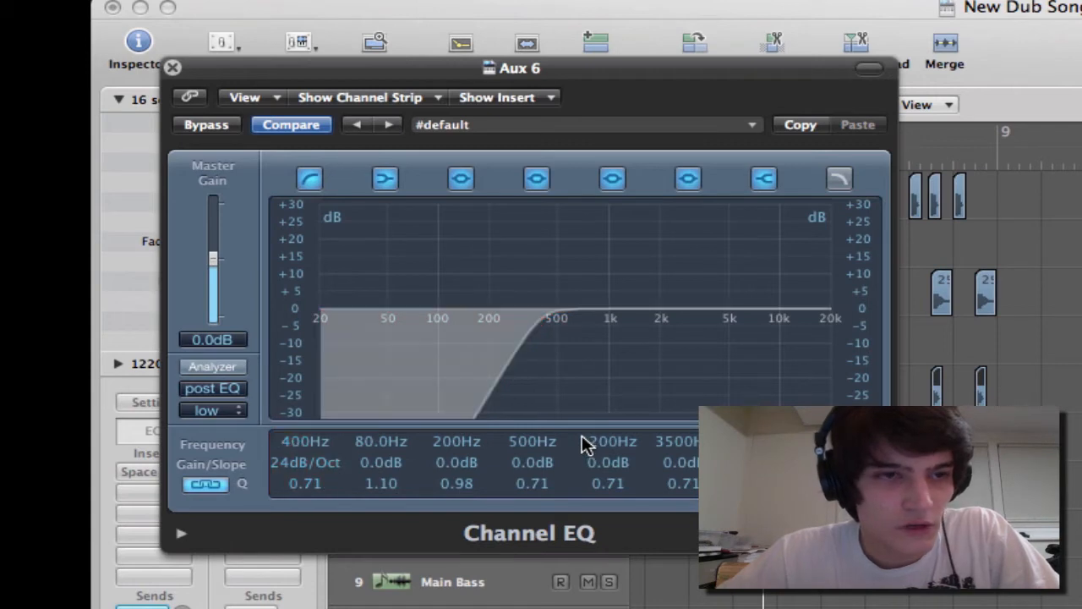
{"action": "left_click", "coordinate": [173, 67]}
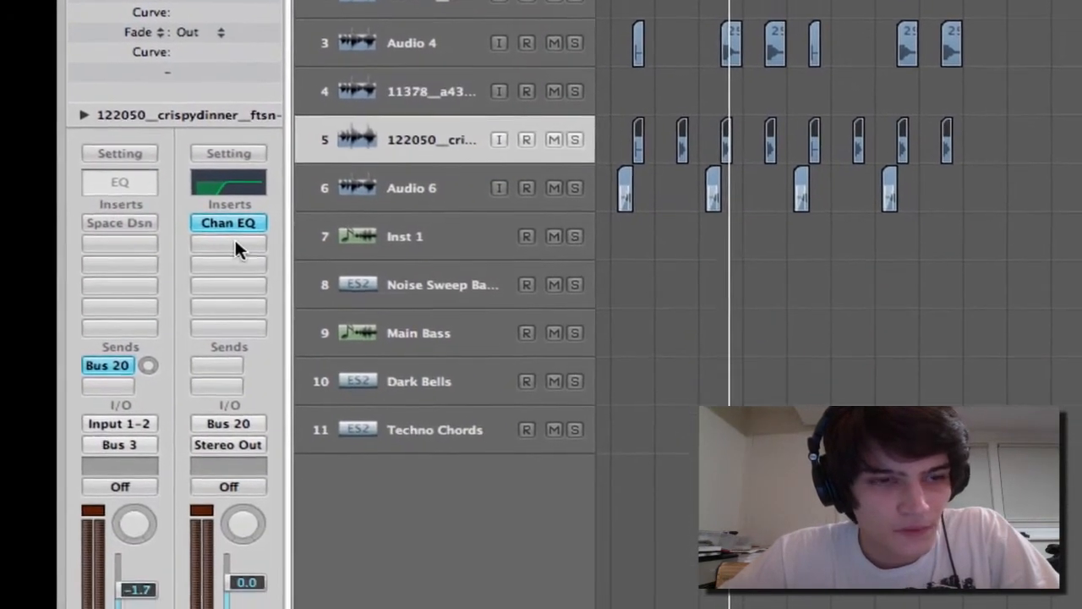
Insert a stereo Space Designer reverb after the Channel EQ on the Bus 20 aux
{"action": "left_click", "coordinate": [234, 244]}
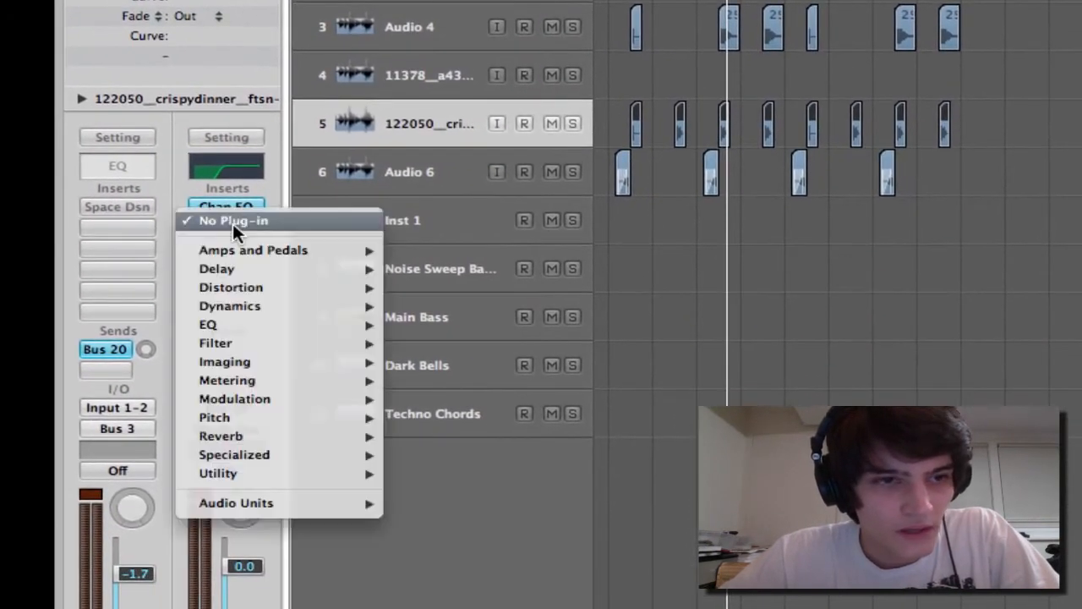
{"action": "mouse_move", "coordinate": [275, 500]}
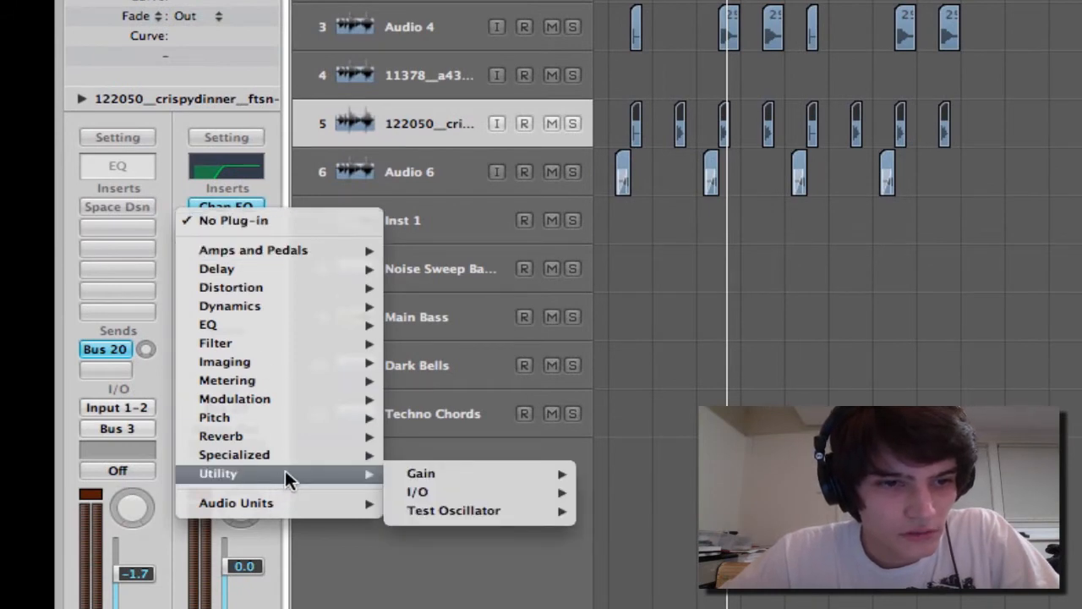
{"action": "mouse_move", "coordinate": [376, 439]}
{"action": "mouse_move", "coordinate": [492, 538]}
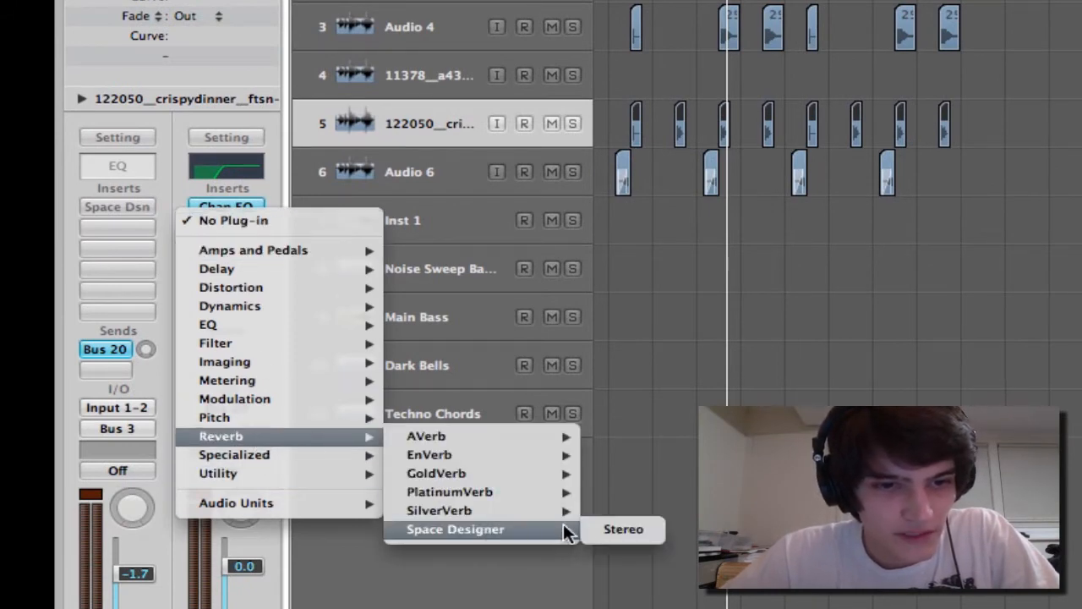
{"action": "left_click", "coordinate": [607, 528]}
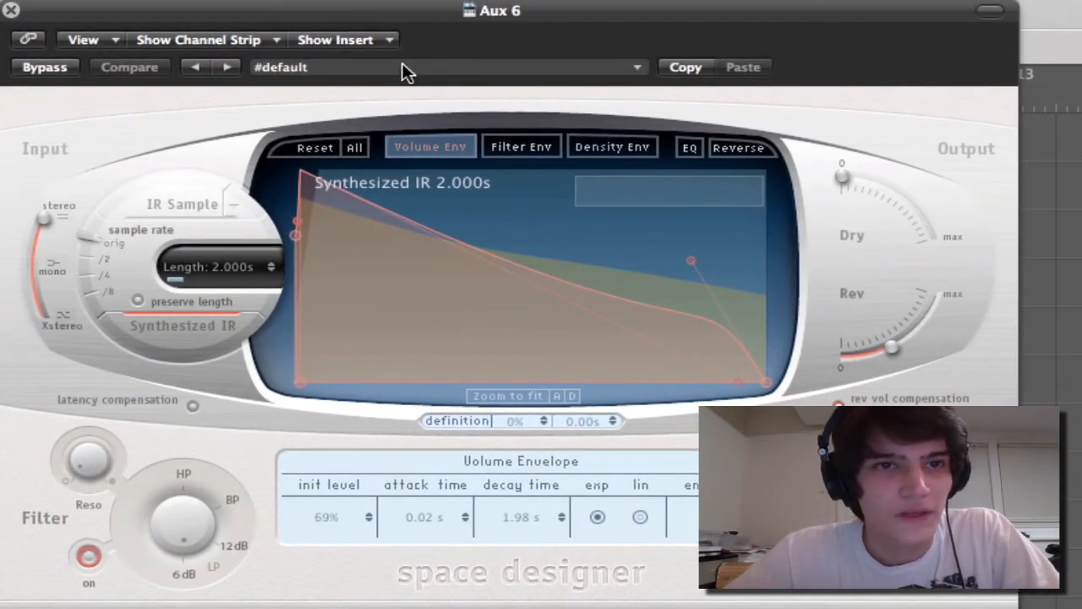
Load the large-space hall preset 06.1s Ancient Church + in Space Designer and raise its reverb level to maximum
{"action": "left_click", "coordinate": [404, 72]}
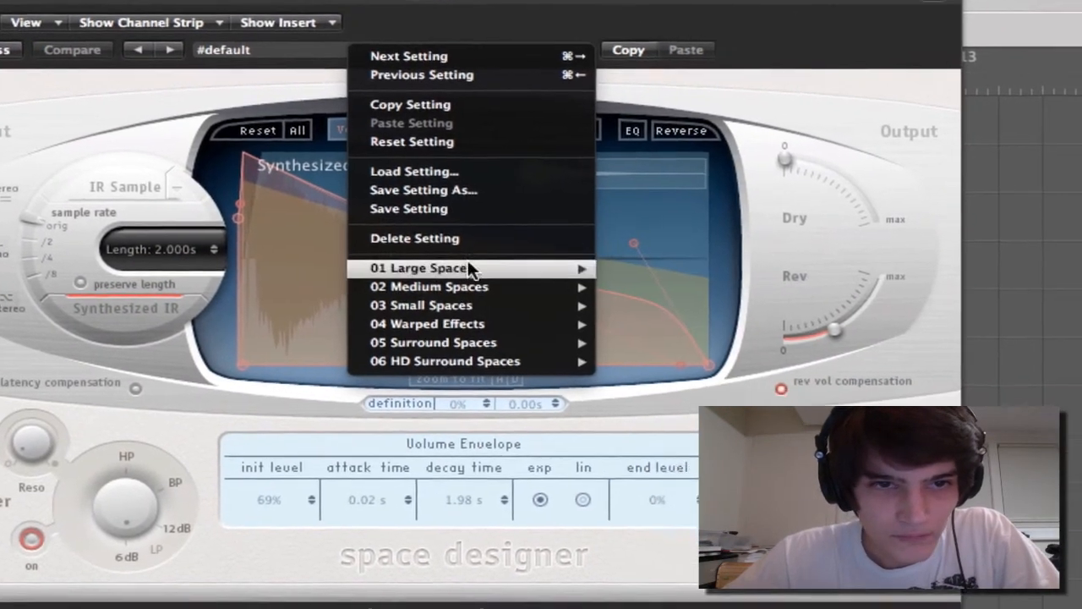
{"action": "mouse_move", "coordinate": [528, 285]}
{"action": "mouse_move", "coordinate": [764, 364]}
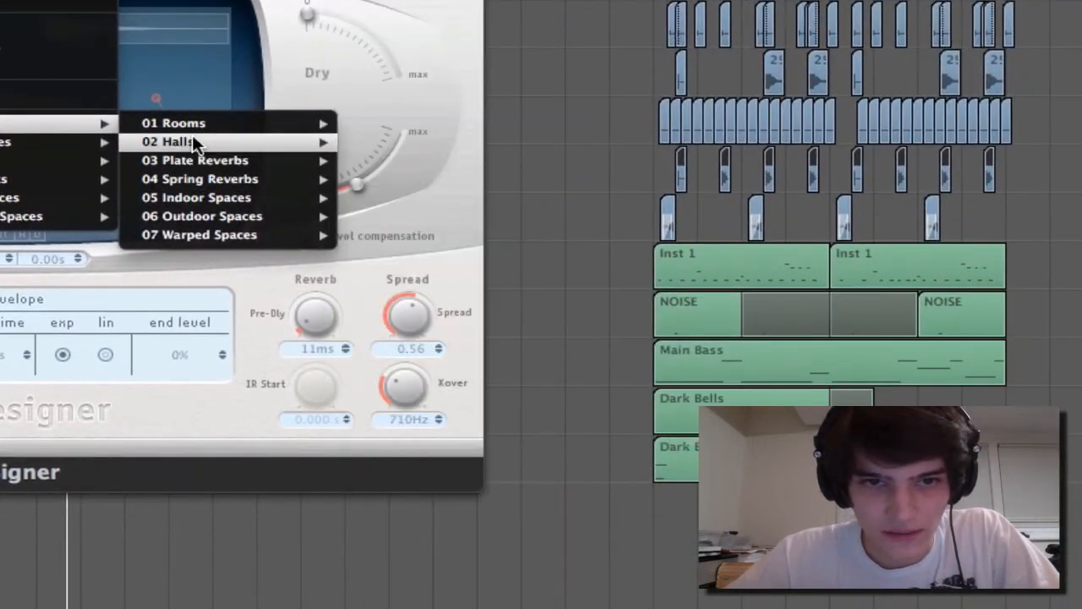
{"action": "mouse_move", "coordinate": [319, 179]}
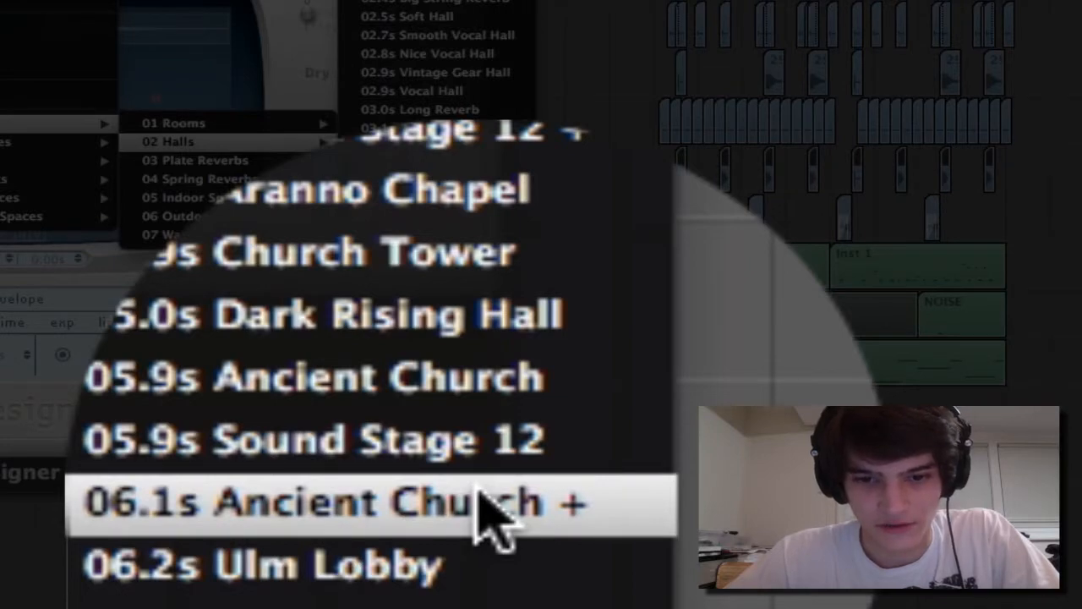
{"action": "left_click", "coordinate": [477, 513]}
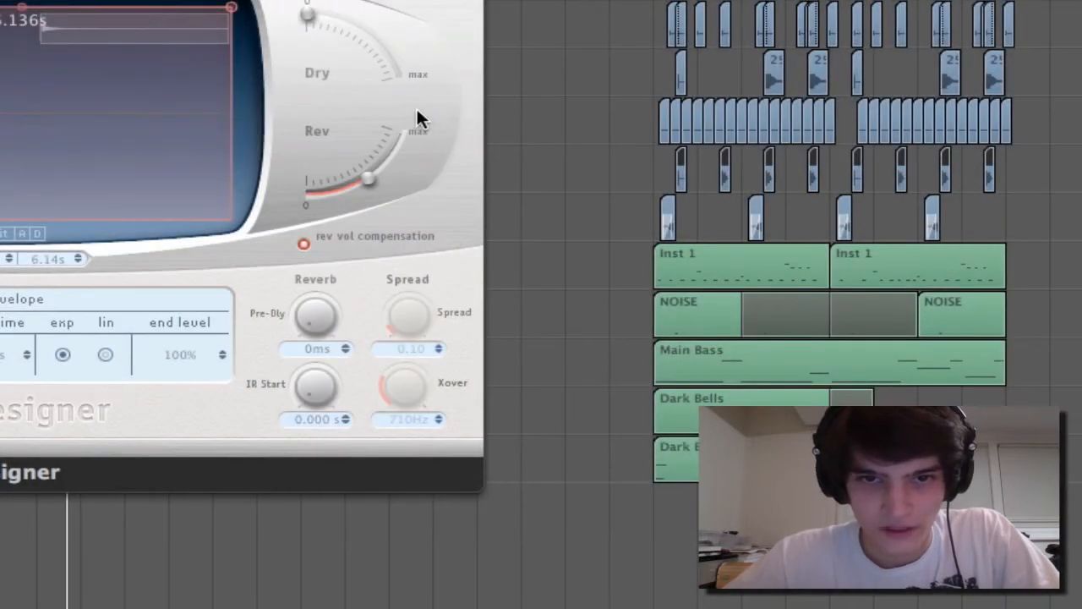
{"action": "left_click_drag", "start_coordinate": [360, 175], "coordinate": [431, 120]}
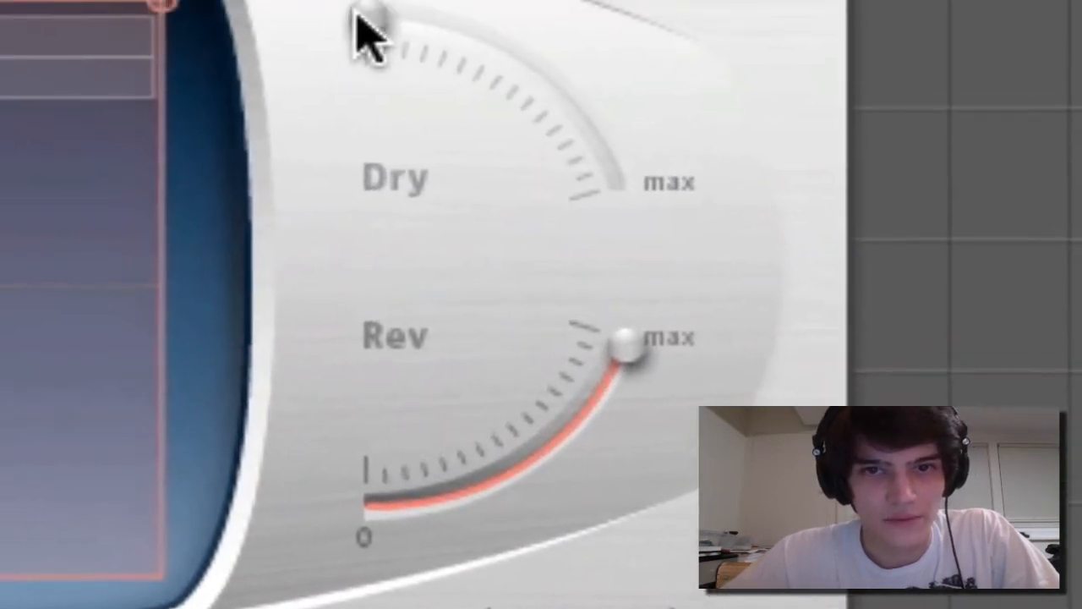
Set Space Designer's dry level to zero and lower the Bus 20 aux fader to -19.0 dB
{"action": "left_click_drag", "start_coordinate": [362, 15], "coordinate": [287, 75]}
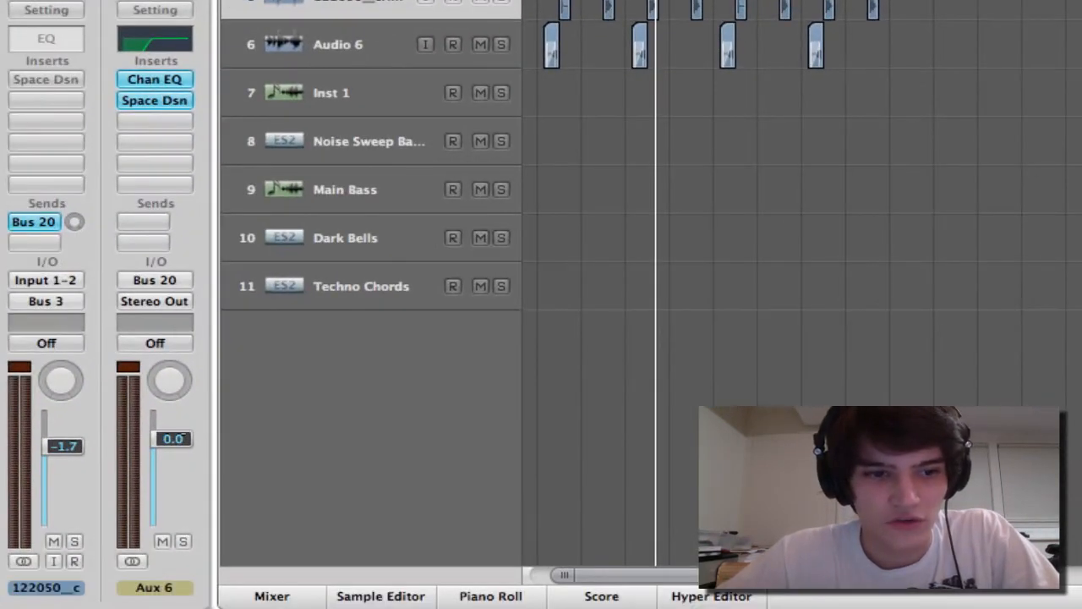
{"action": "left_click_drag", "start_coordinate": [172, 438], "coordinate": [171, 500]}
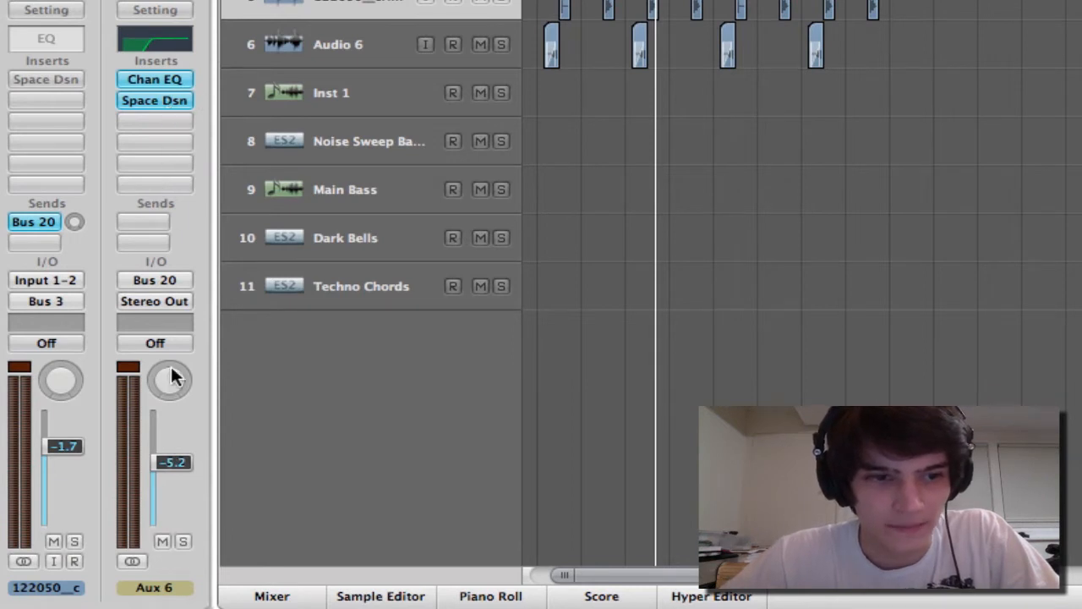
{"action": "left_click_drag", "start_coordinate": [172, 462], "coordinate": [172, 468]}
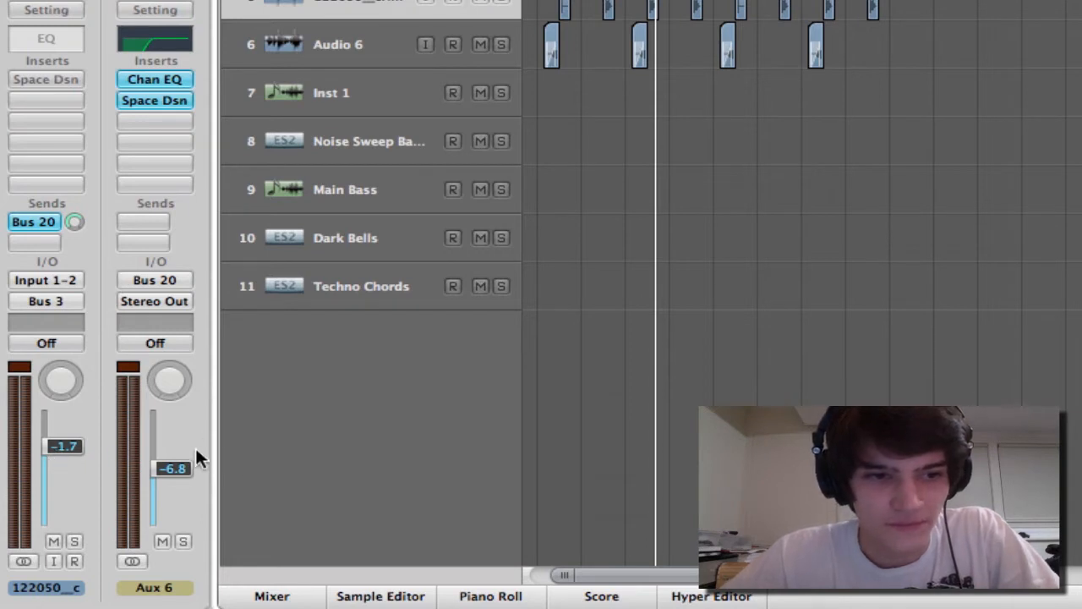
{"action": "left_click_drag", "start_coordinate": [174, 468], "coordinate": [170, 575]}
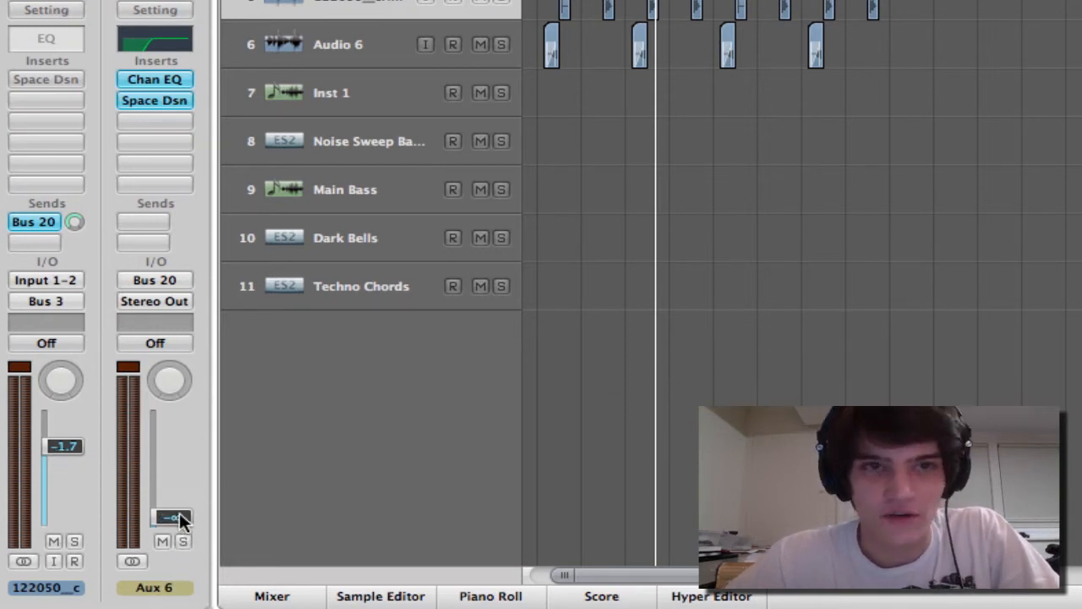
{"action": "left_click_drag", "start_coordinate": [180, 520], "coordinate": [173, 494]}
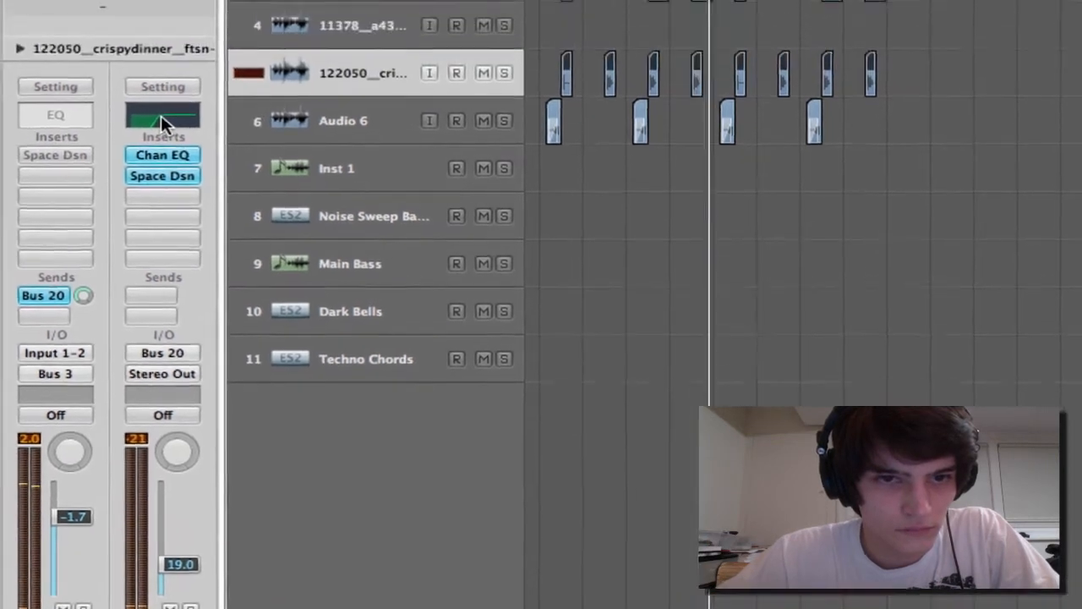
Lower the low-cut frequency in the Bus 20 aux's Channel EQ to 220 Hz
{"action": "left_click", "coordinate": [154, 38]}
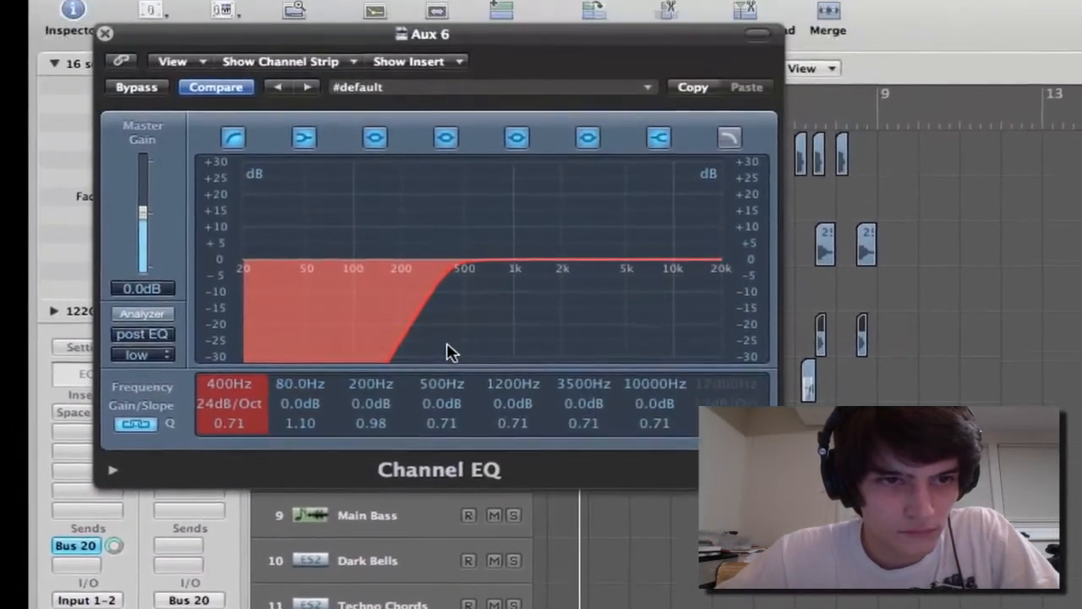
{"action": "left_click_drag", "start_coordinate": [418, 269], "coordinate": [401, 268]}
{"action": "left_click_drag", "start_coordinate": [404, 394], "coordinate": [408, 394]}
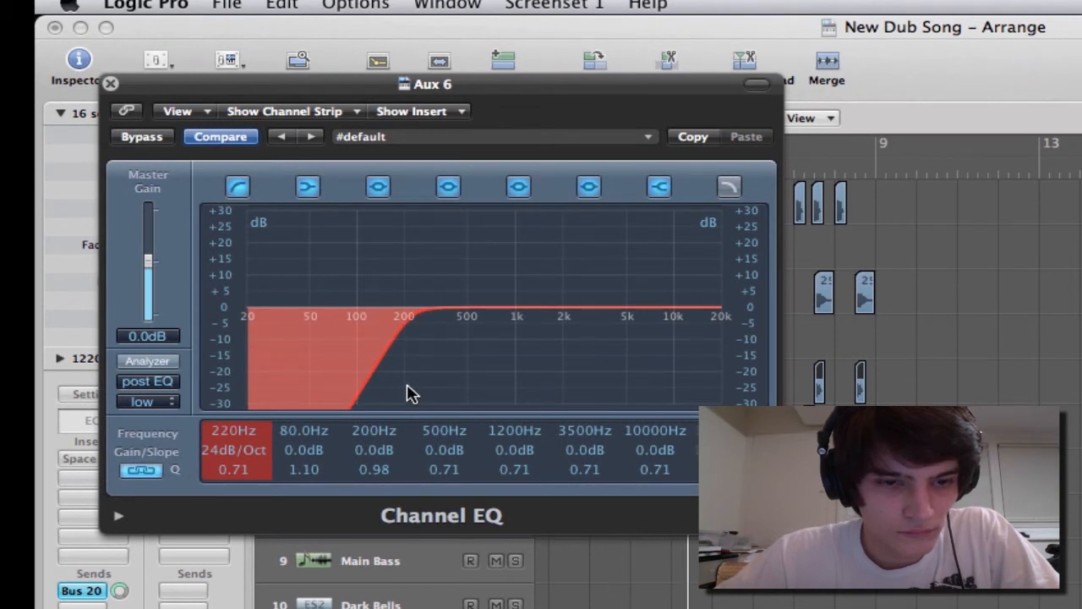
{"action": "left_click", "coordinate": [110, 85]}
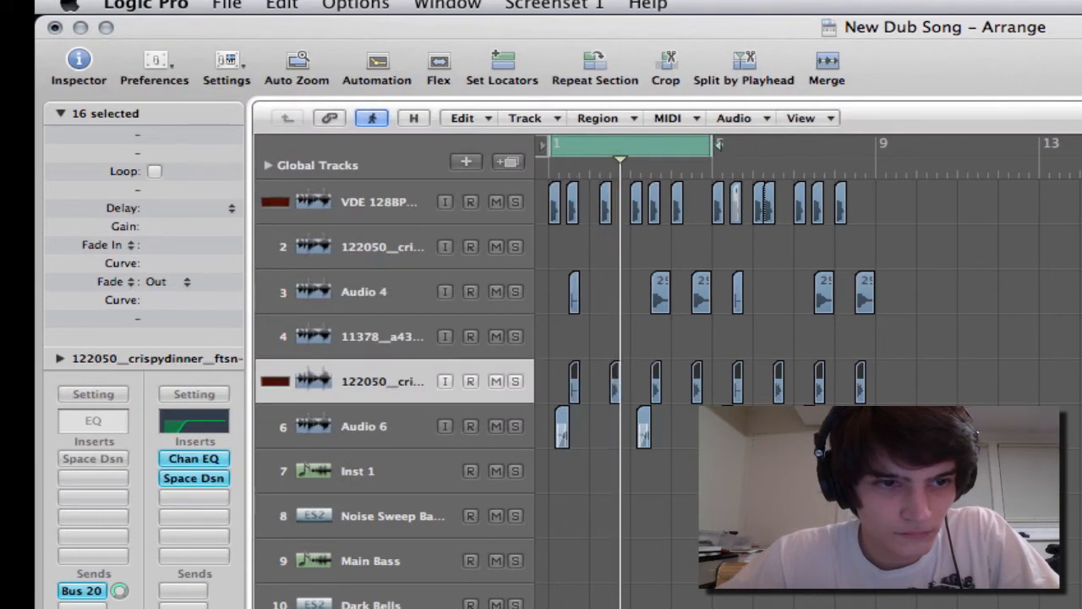
Turn off the cycle range, copy the Inst 1 region from bar 17 to bar 1 on its track, and play it
{"action": "left_click", "coordinate": [612, 149]}
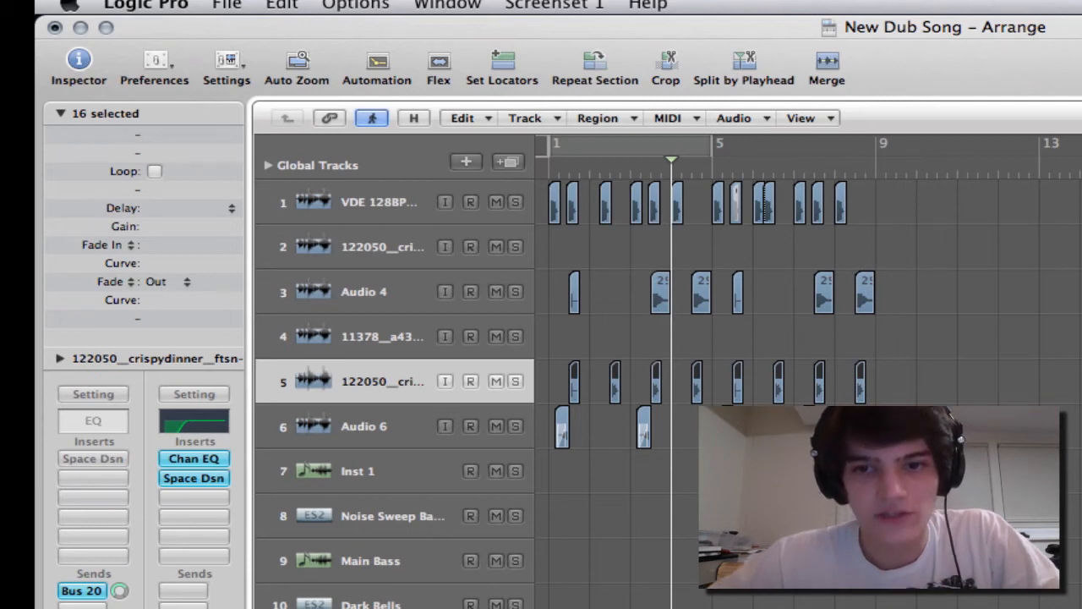
{"action": "left_click_drag", "start_coordinate": [964, 471], "coordinate": [625, 472]}
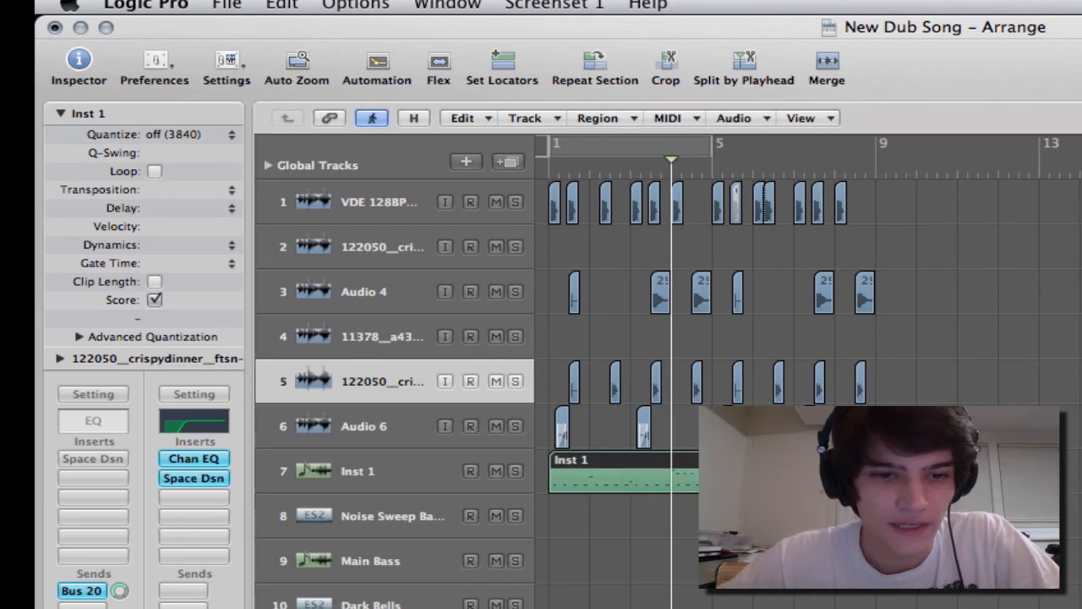
{"action": "key", "text": "space"}
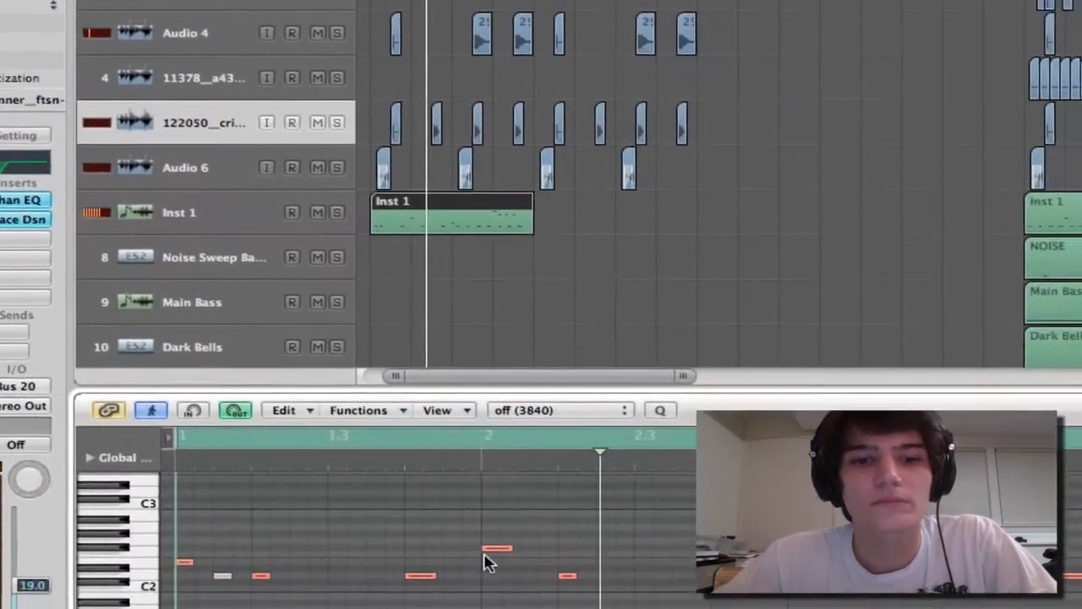
In the copied Inst 1 region, delete the high note at bar 2 and the four lower notes in bar 3
{"action": "key", "text": "space"}
{"action": "left_click", "coordinate": [343, 320]}
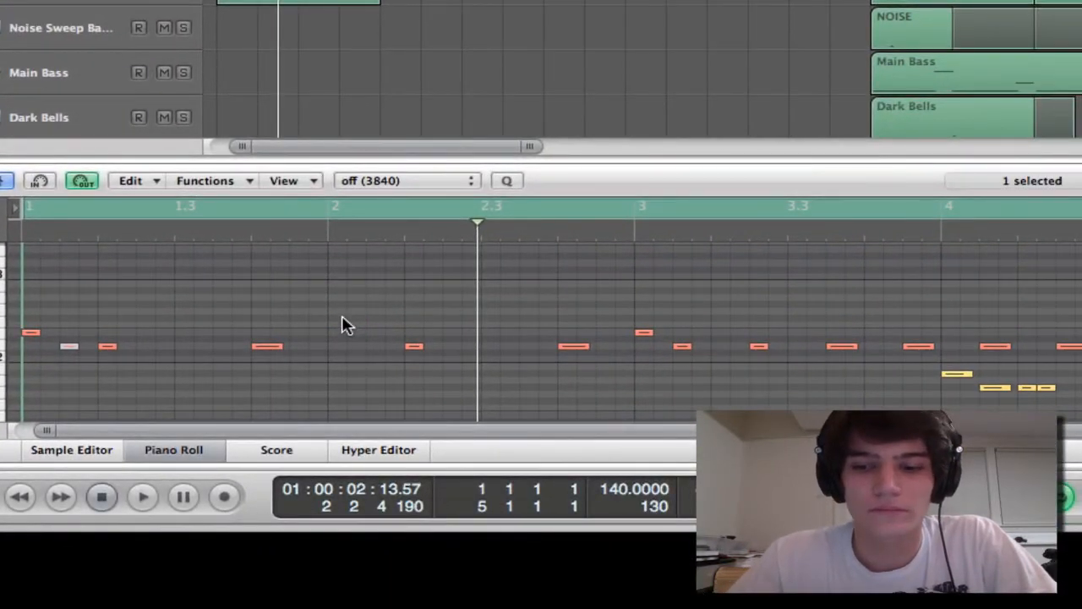
{"action": "key", "text": "space"}
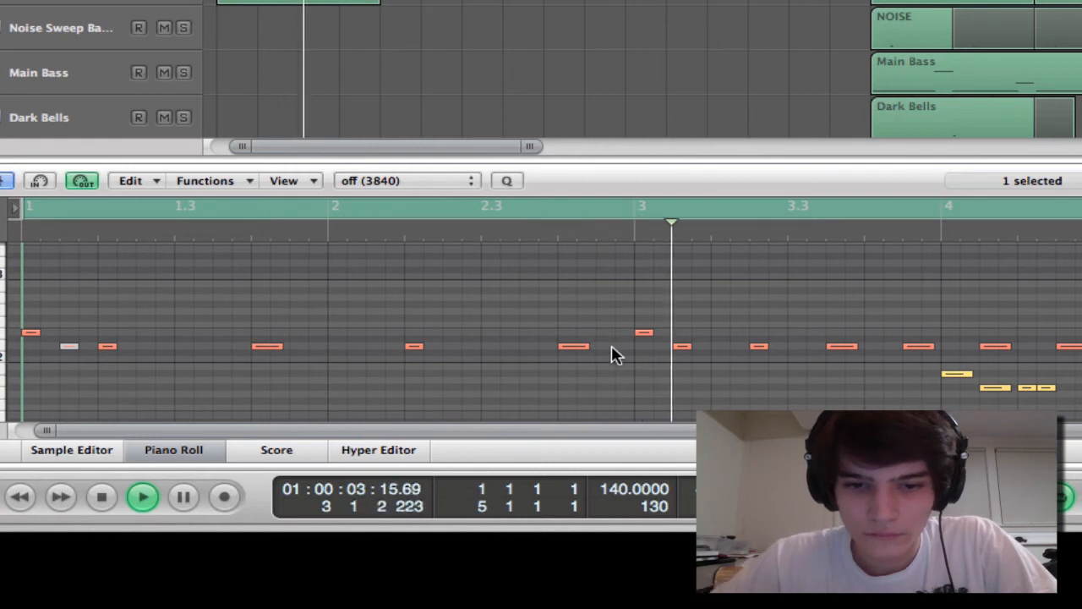
{"action": "key", "text": "space"}
{"action": "left_click_drag", "start_coordinate": [681, 327], "coordinate": [915, 369]}
{"action": "key", "text": "Delete"}
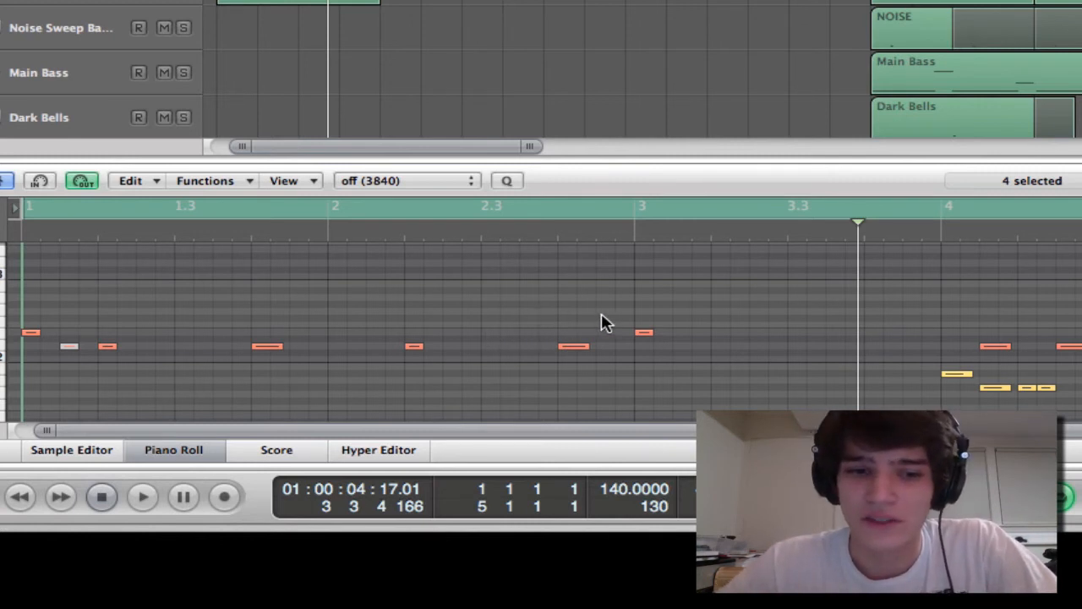
Delete all notes from bar 4 onward in the copied Inst 1 region
{"action": "left_click_drag", "start_coordinate": [603, 321], "coordinate": [116, 355]}
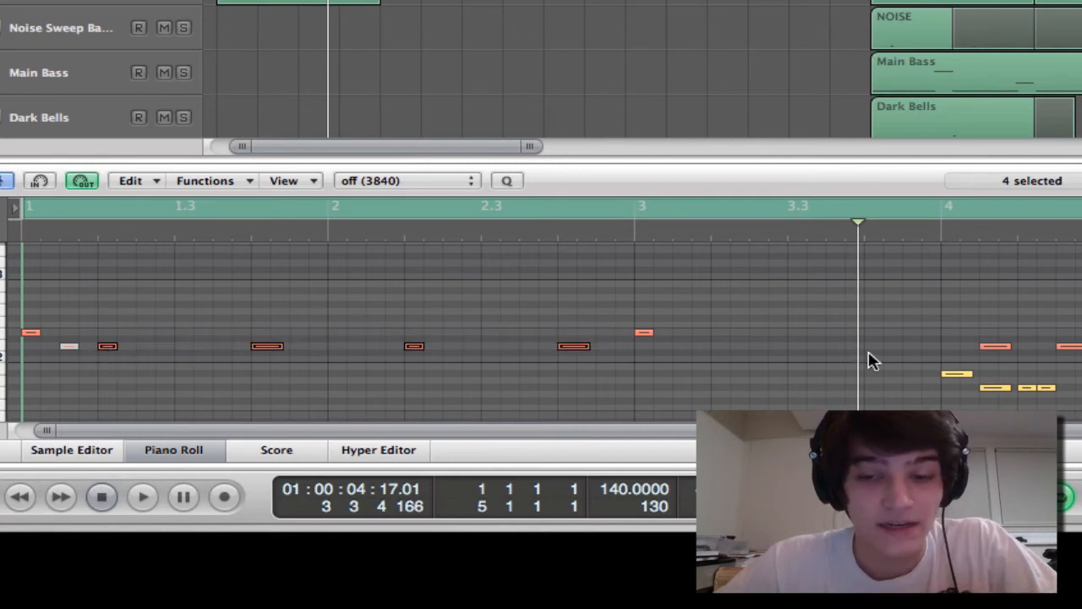
{"action": "left_click_drag", "start_coordinate": [923, 320], "coordinate": [1081, 391]}
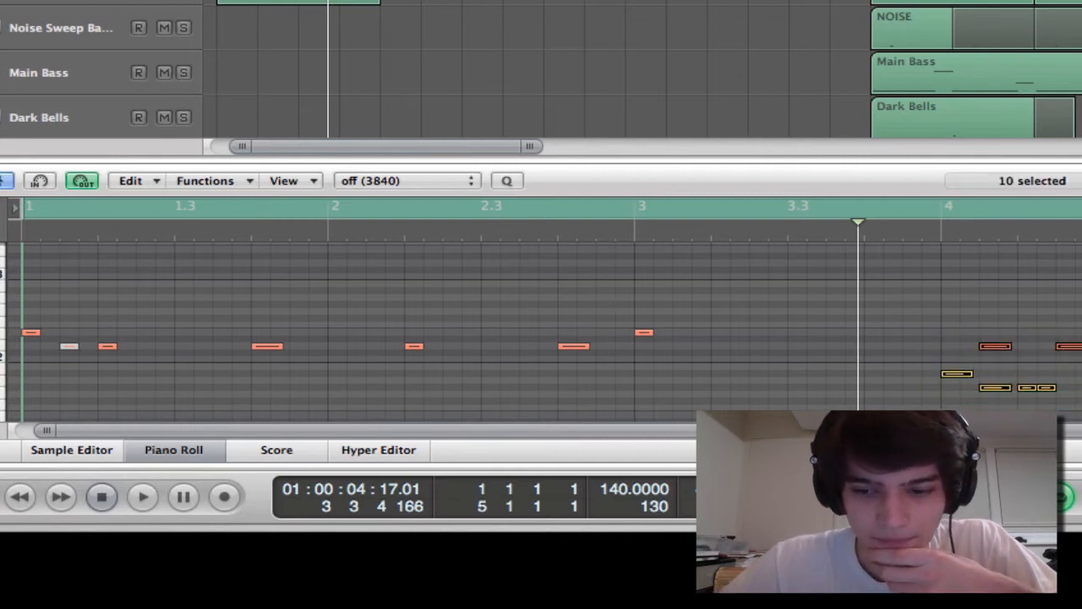
{"action": "key", "text": "Delete"}
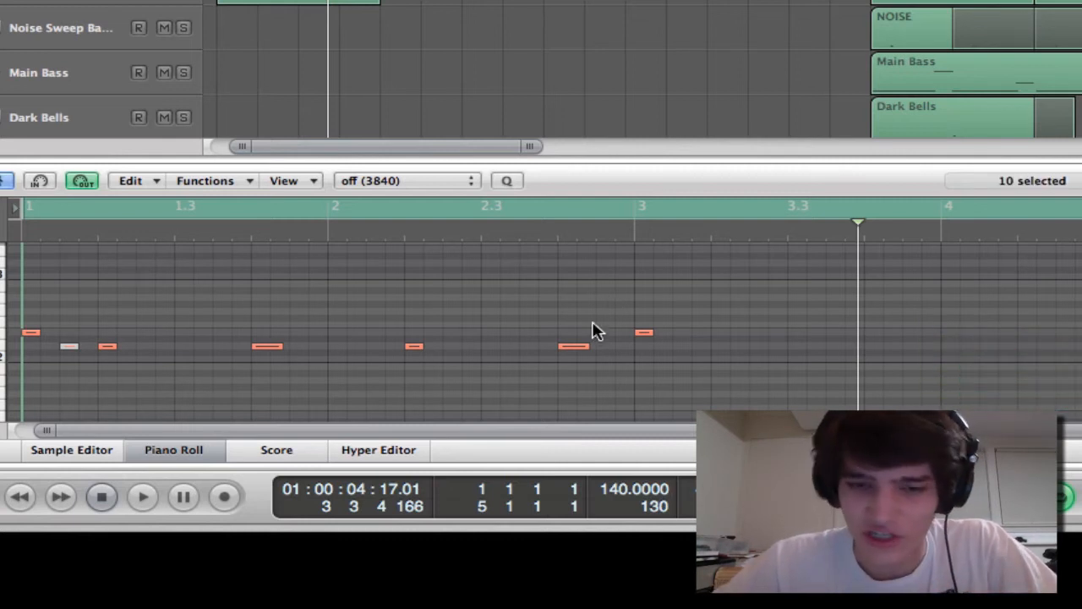
Copy the four lower notes of bars 1 and 2 to start at 3.2, and loop the Inst 1 region until bar 9
{"action": "left_click_drag", "start_coordinate": [593, 323], "coordinate": [729, 354]}
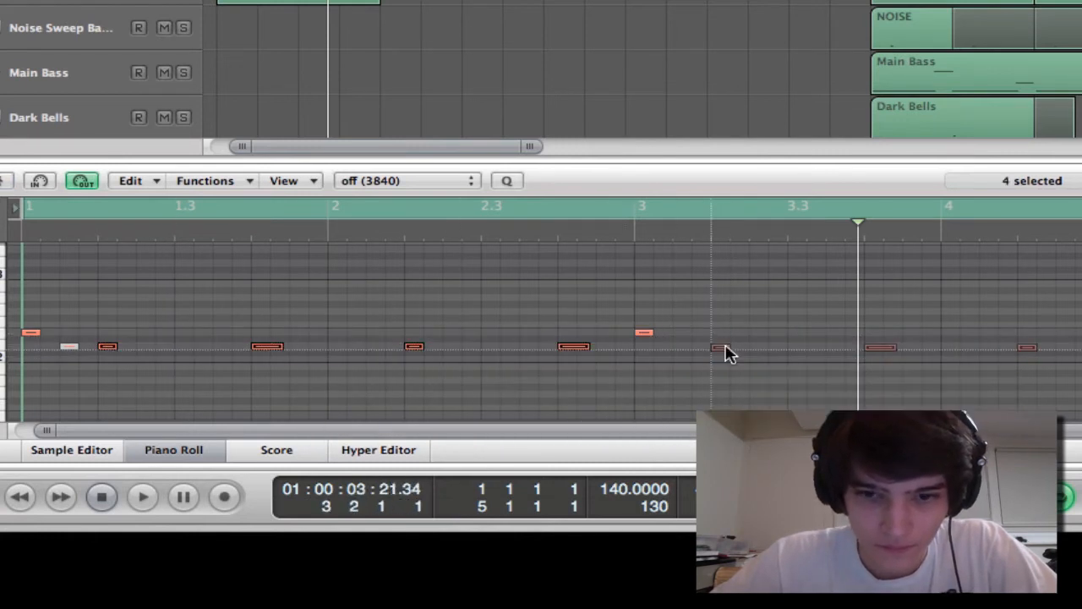
{"action": "left_click", "coordinate": [724, 337]}
{"action": "key", "text": "Return"}
{"action": "key", "text": "space"}
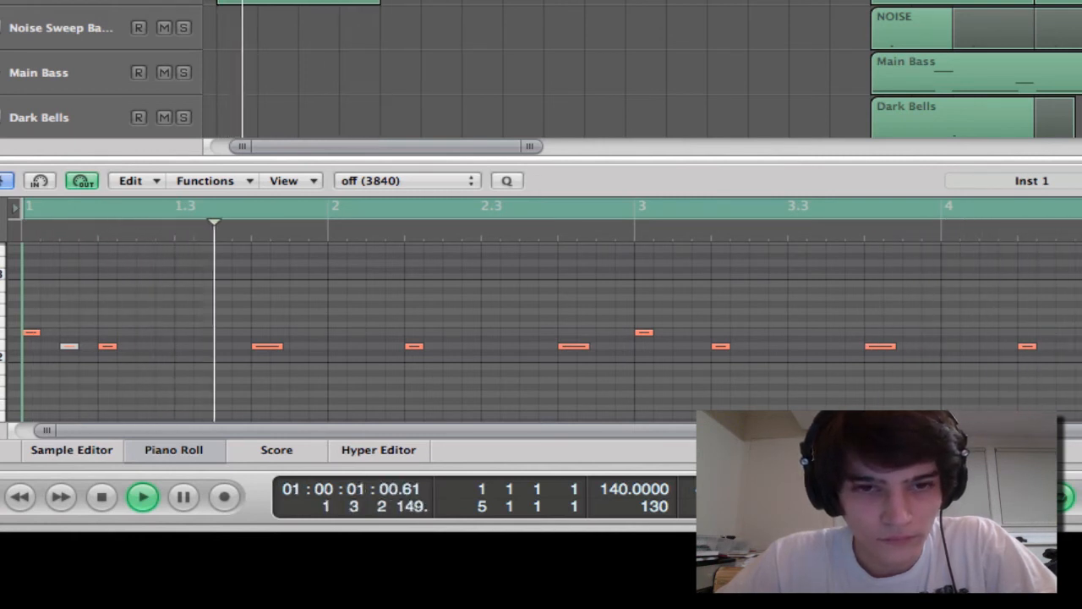
{"action": "left_click_drag", "start_coordinate": [380, 2], "coordinate": [549, 4]}
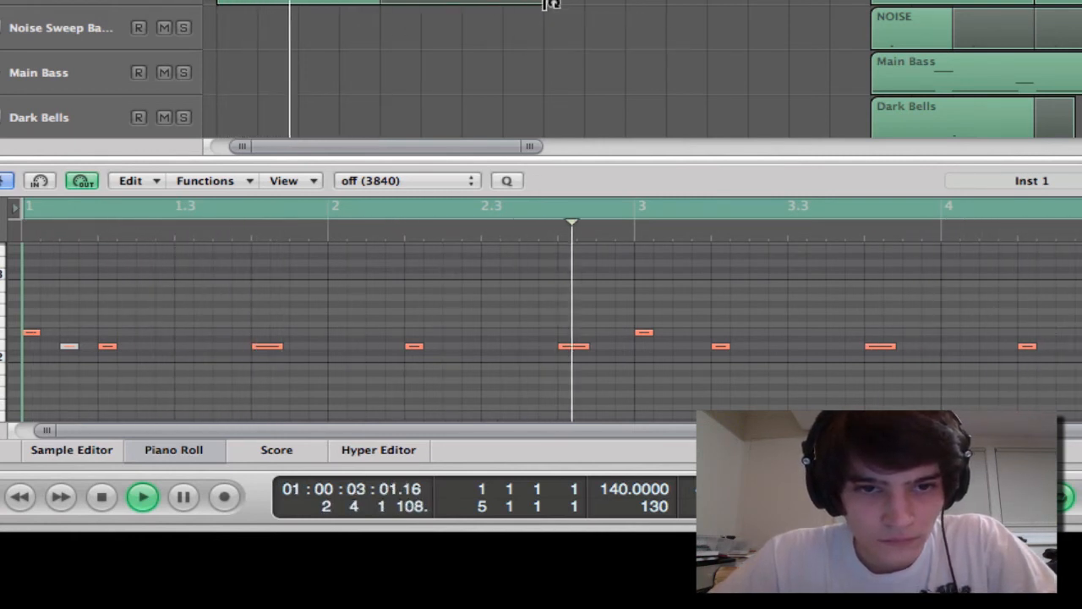
Copy the bar 17 regions on the Techno Chords and Dark Bells tracks to bar 1 and listen to the intro
{"action": "scroll", "coordinate": [527, 38], "scroll_direction": "down", "scroll_amount": 1}
{"action": "scroll", "coordinate": [527, 39], "scroll_direction": "down", "scroll_amount": 2}
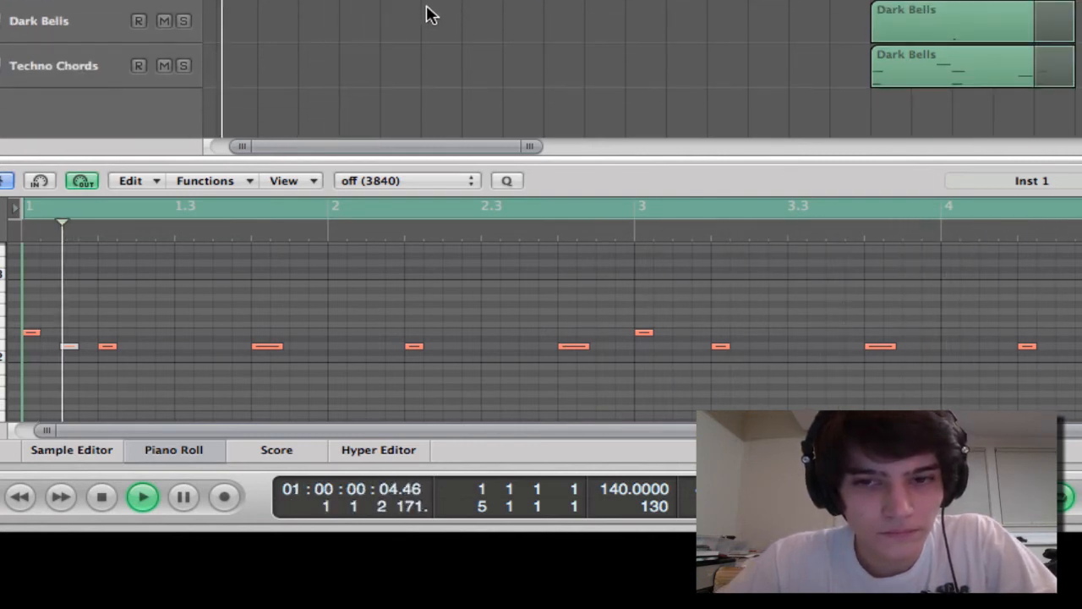
{"action": "key", "text": "space"}
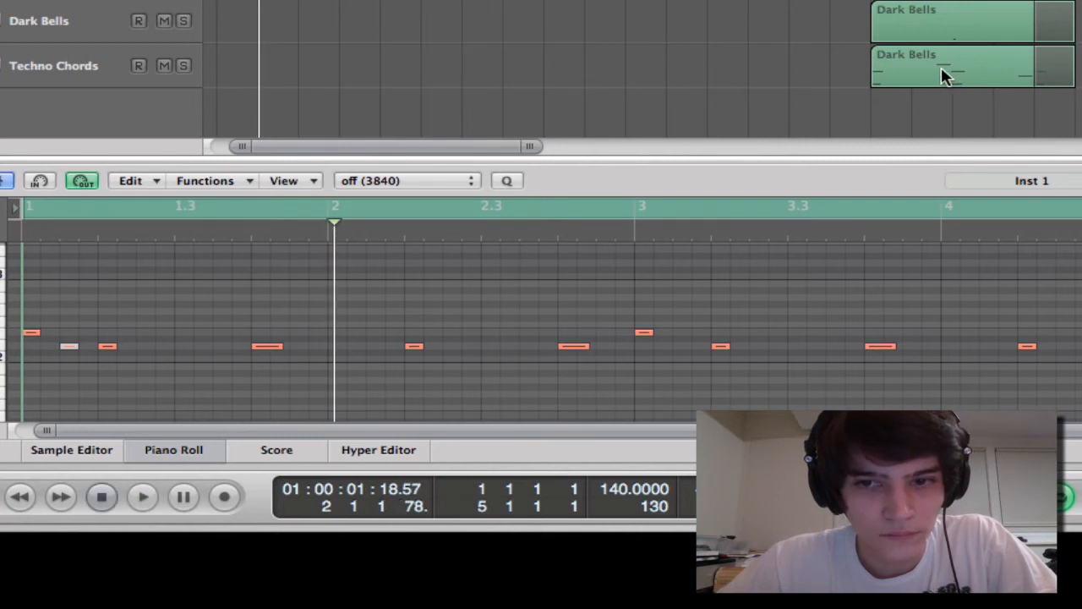
{"action": "left_click_drag", "start_coordinate": [944, 75], "coordinate": [292, 75]}
{"action": "key", "text": "space"}
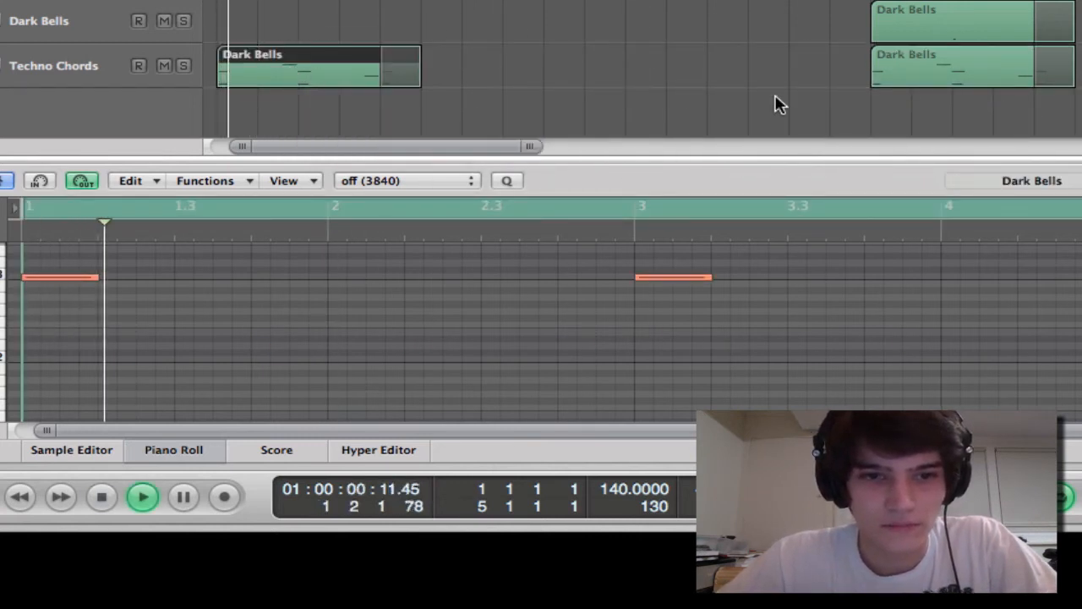
{"action": "left_click_drag", "start_coordinate": [550, 22], "coordinate": [278, 27]}
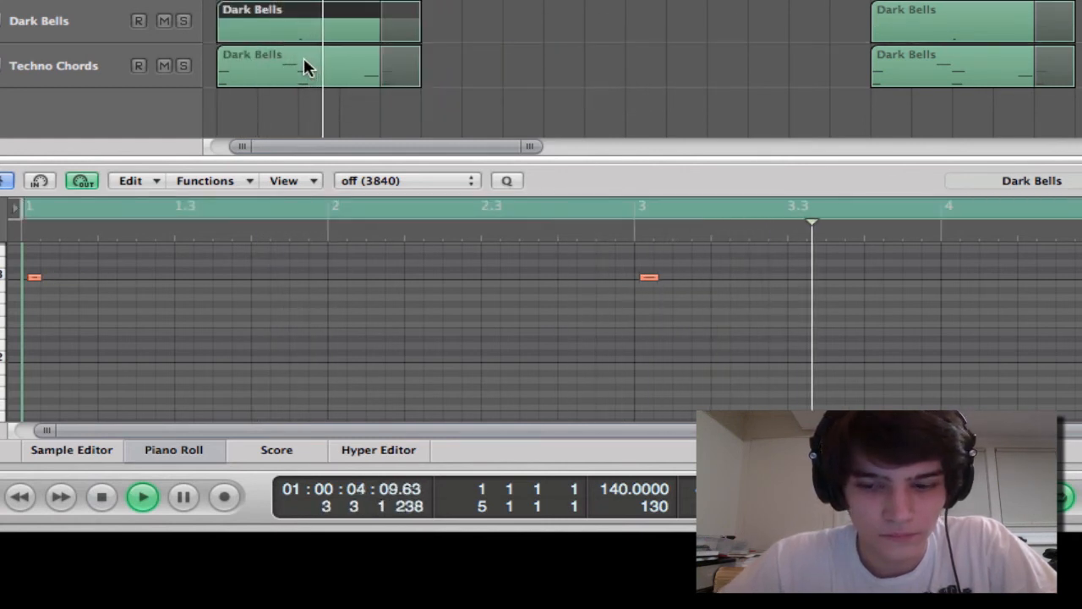
{"action": "key", "text": "space"}
{"action": "key", "text": "space"}
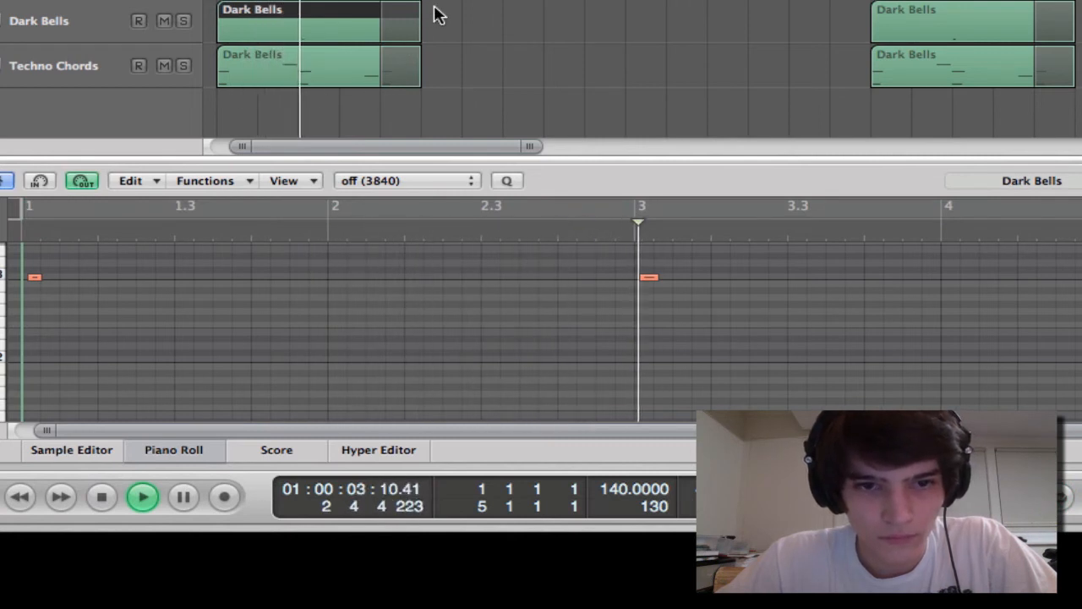
{"action": "left_click", "coordinate": [456, 19]}
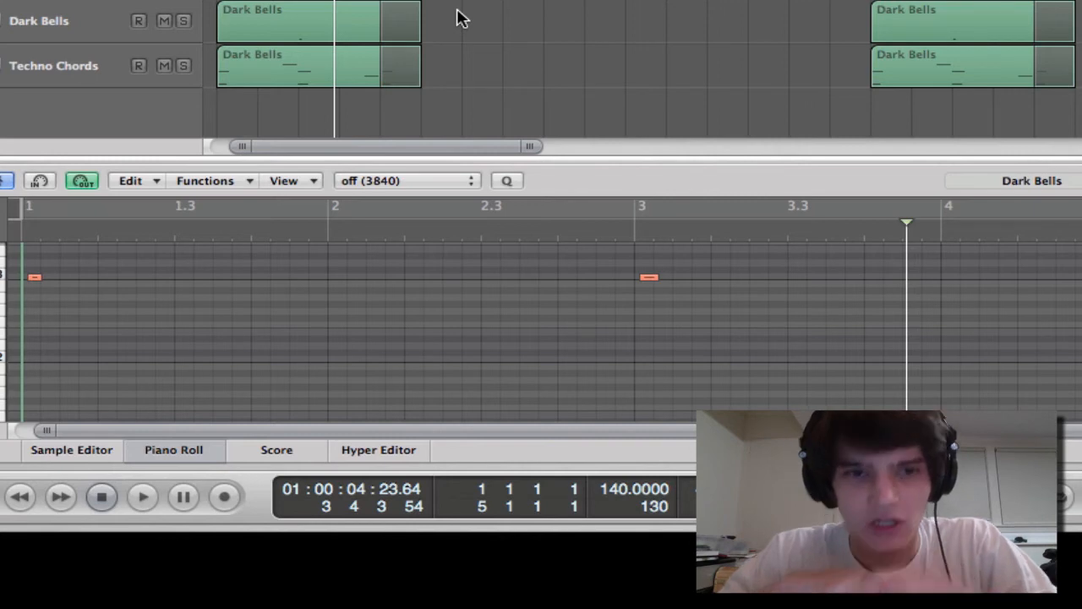
Duplicate the Noise Sweep Basic track and load the Sine Wave Rise channel strip setting on the new track
{"action": "left_click", "coordinate": [58, 3]}
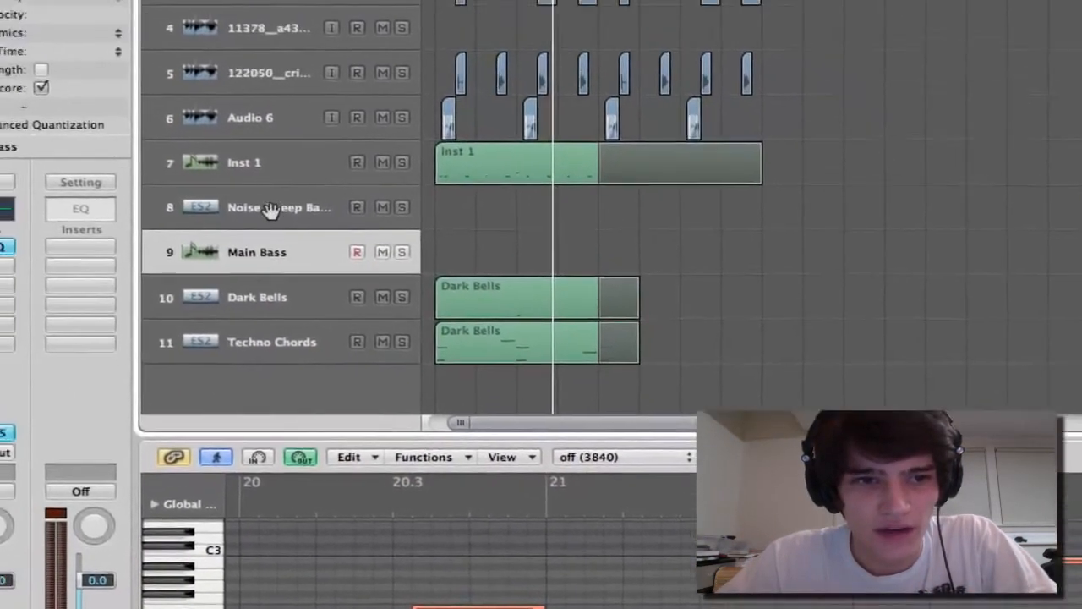
{"action": "left_click", "coordinate": [194, 113]}
{"action": "key", "text": "super+d"}
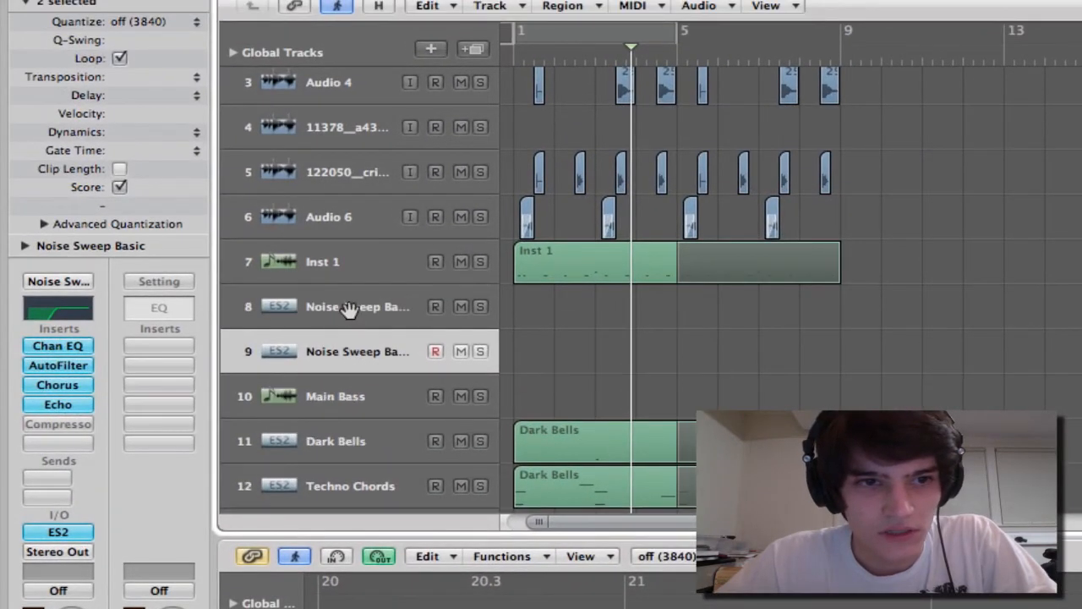
{"action": "left_click", "coordinate": [62, 277]}
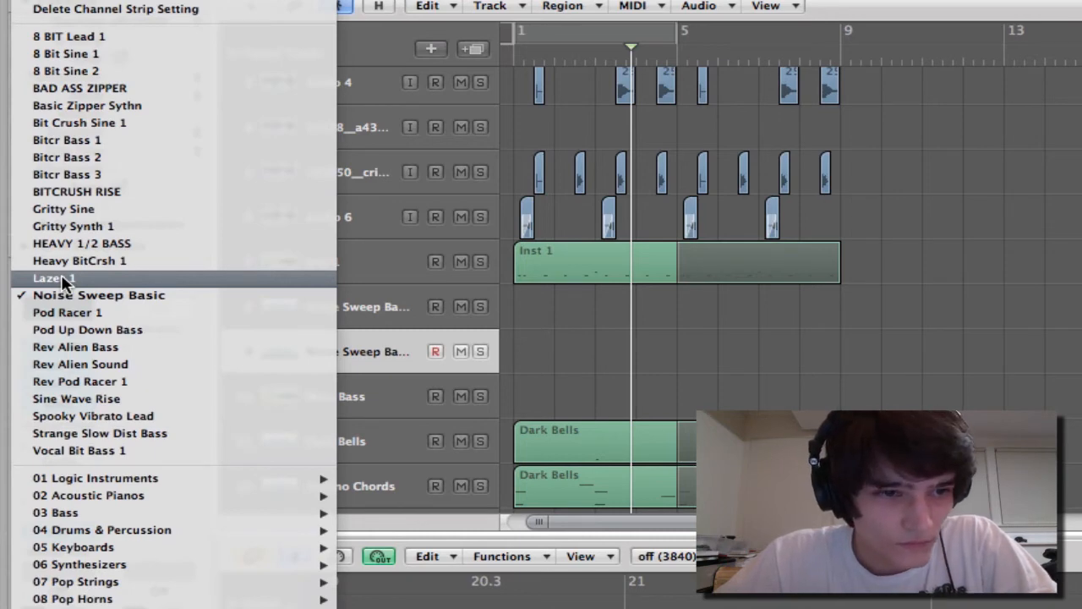
{"action": "left_click", "coordinate": [85, 398]}
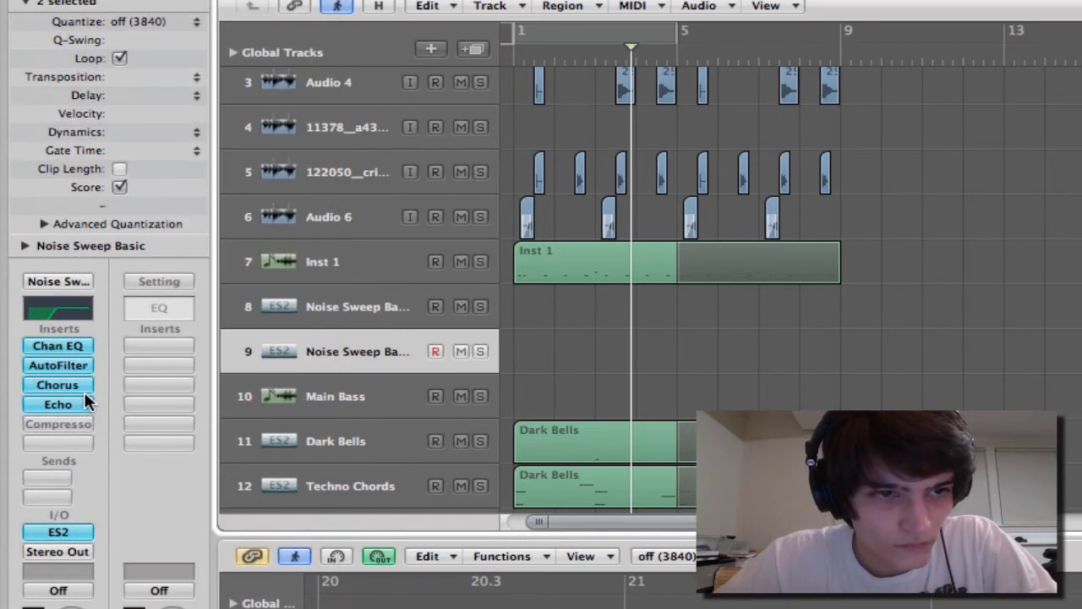
In the ES2 synth on the Sine Wave Rise track, set the first modulation router slot's target to Off
{"action": "left_click", "coordinate": [57, 531]}
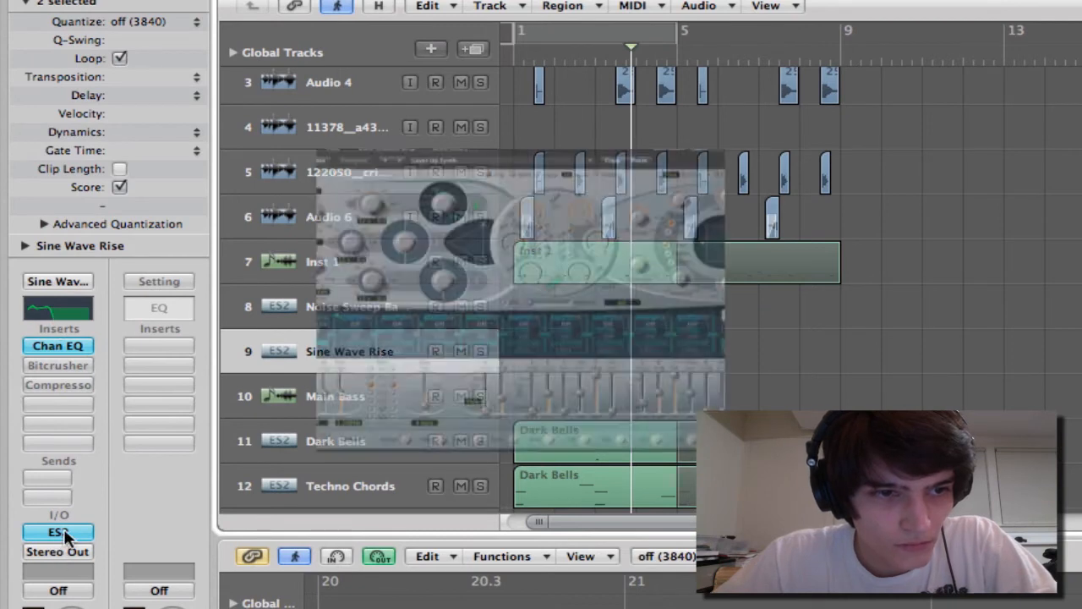
{"action": "left_click", "coordinate": [122, 350]}
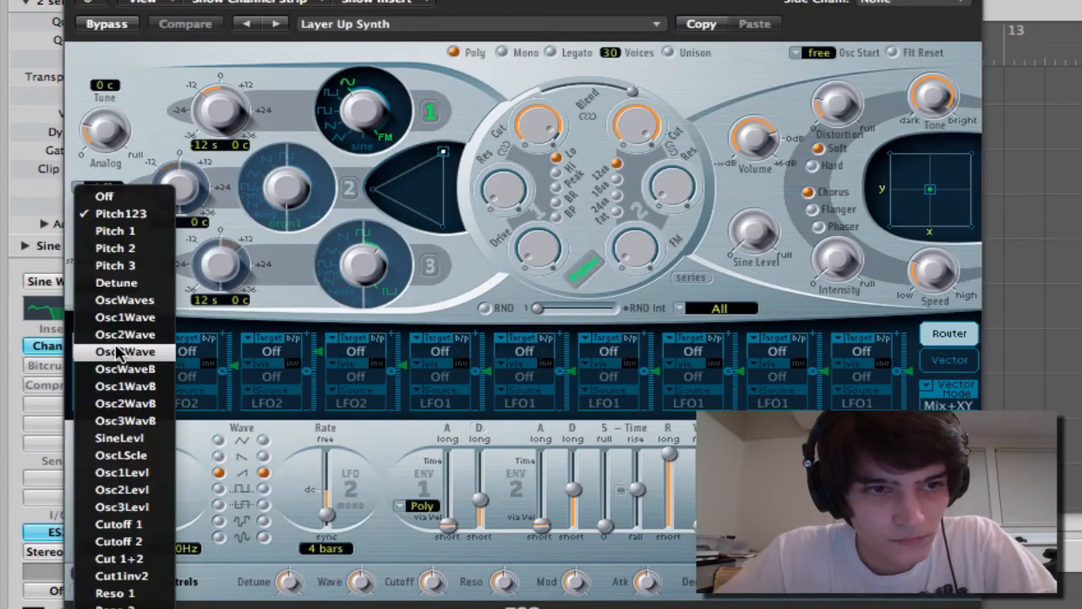
{"action": "left_click", "coordinate": [106, 196]}
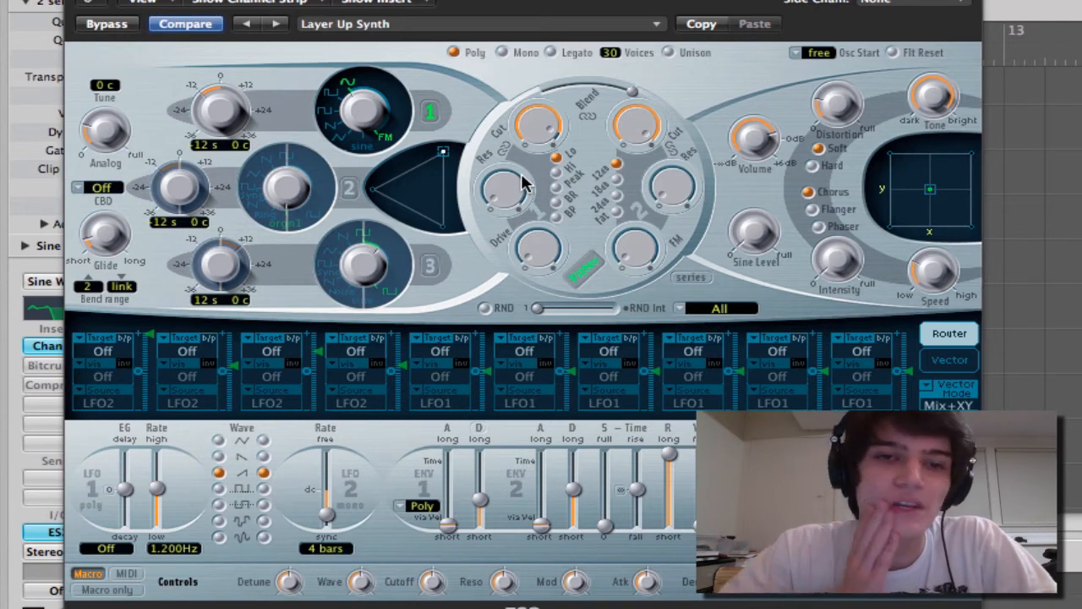
Audition the ES2 sound with the on-screen typing keyboard, move that keyboard aside, and turn on oscillator 2
{"action": "key", "text": "super+k"}
{"action": "key", "text": "a"}
{"action": "key", "text": "a"}
{"action": "key", "text": "z"}
{"action": "key", "text": "a"}
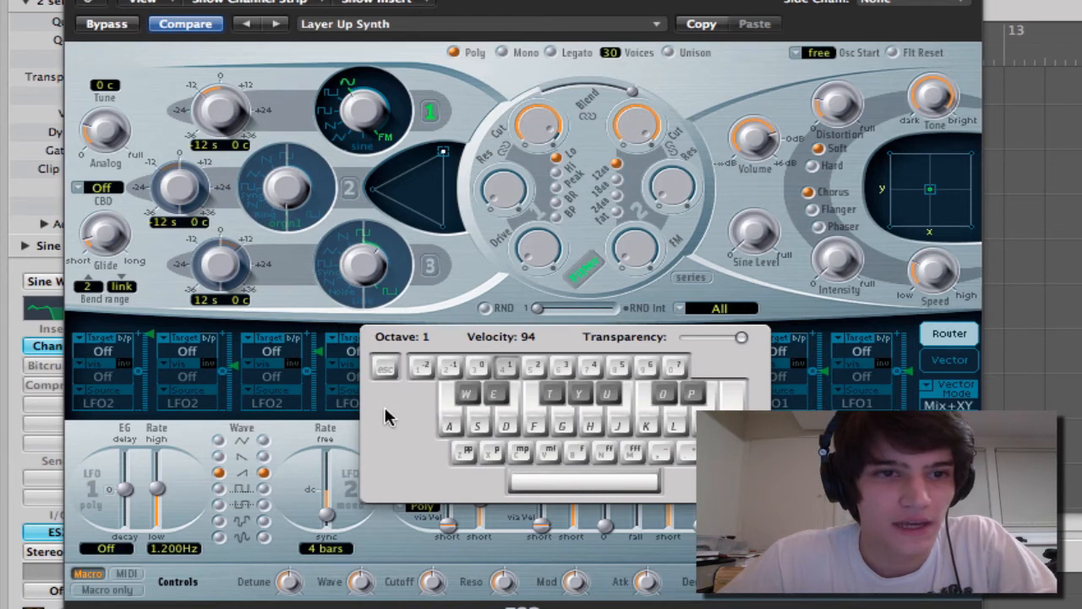
{"action": "left_click_drag", "start_coordinate": [386, 415], "coordinate": [676, 420]}
{"action": "left_click", "coordinate": [347, 189]}
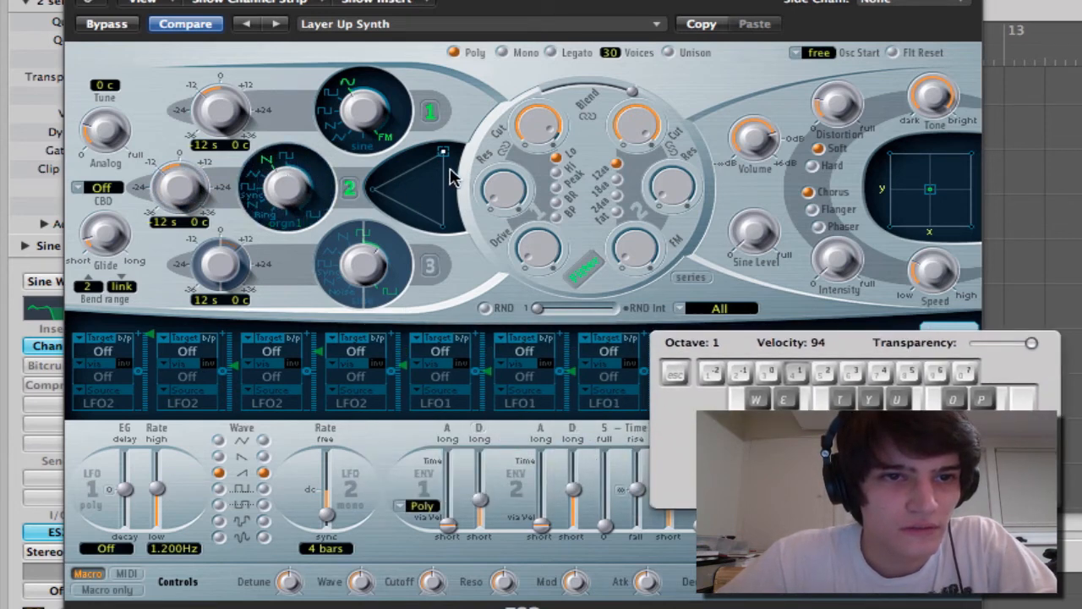
In ES2, move the oscillator mix point to the middle of the triangle and set oscillator 2's pitch to 0 semitones
{"action": "left_click_drag", "start_coordinate": [447, 174], "coordinate": [407, 195]}
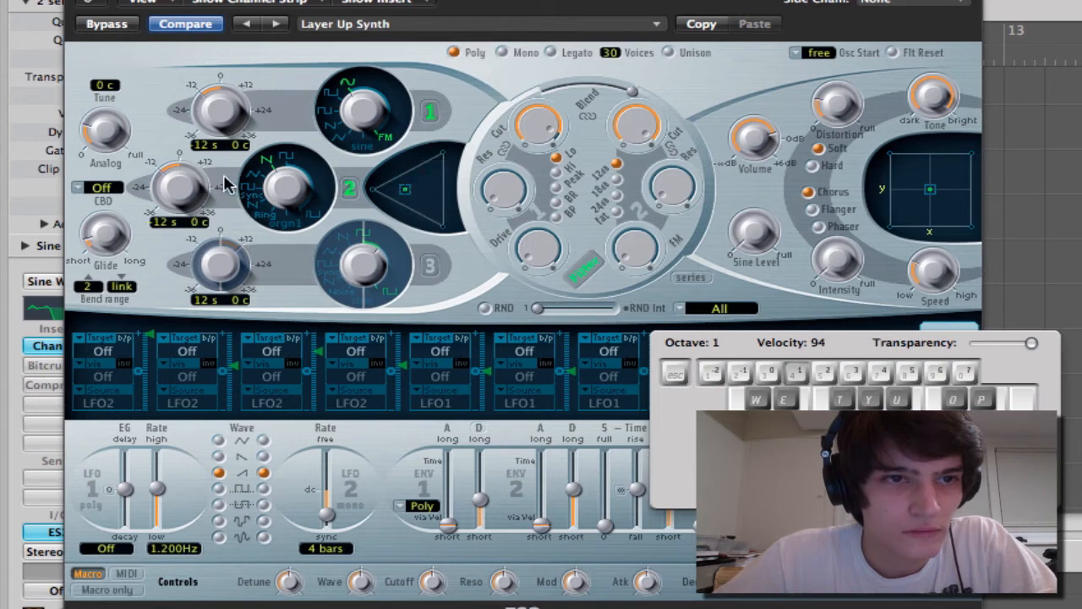
{"action": "left_click_drag", "start_coordinate": [175, 177], "coordinate": [173, 182]}
{"action": "left_click_drag", "start_coordinate": [155, 134], "coordinate": [154, 144]}
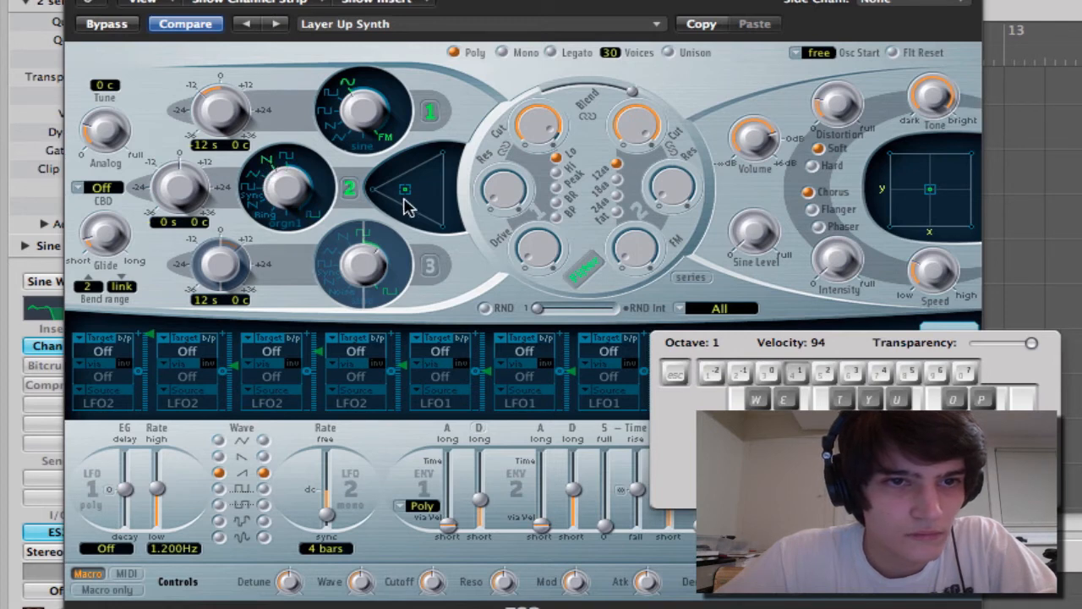
{"action": "mouse_move", "coordinate": [411, 205]}
{"action": "left_mouse_down"}
{"action": "mouse_move", "coordinate": [384, 191]}
{"action": "mouse_move", "coordinate": [408, 189]}
{"action": "left_mouse_up"}
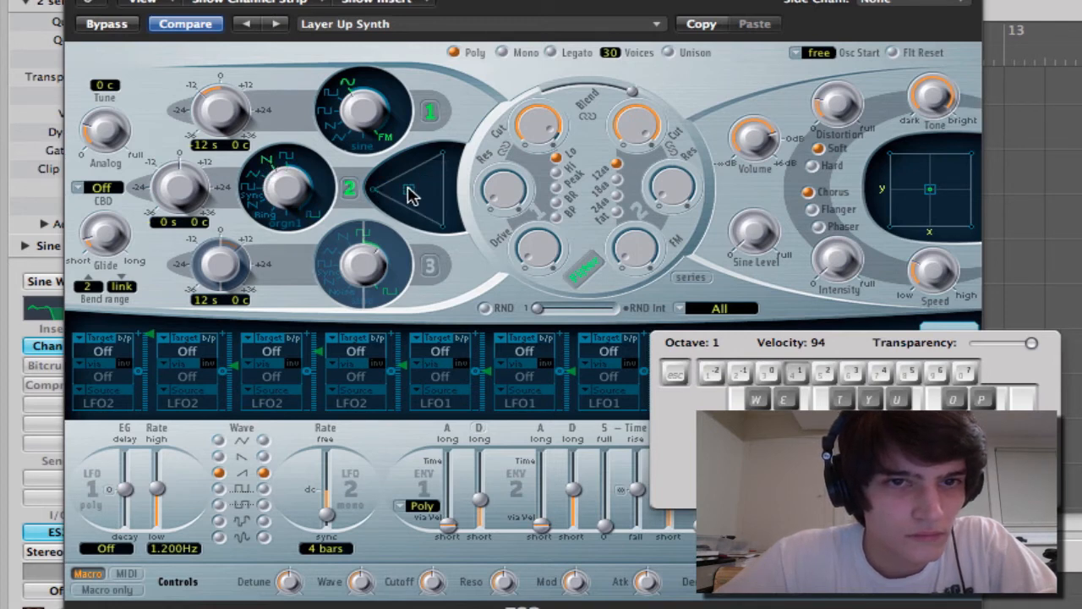
Raise the high cut in the Sine Wave Rise track's Channel EQ to about 600 Hz and close the EQ
{"action": "left_click", "coordinate": [47, 347]}
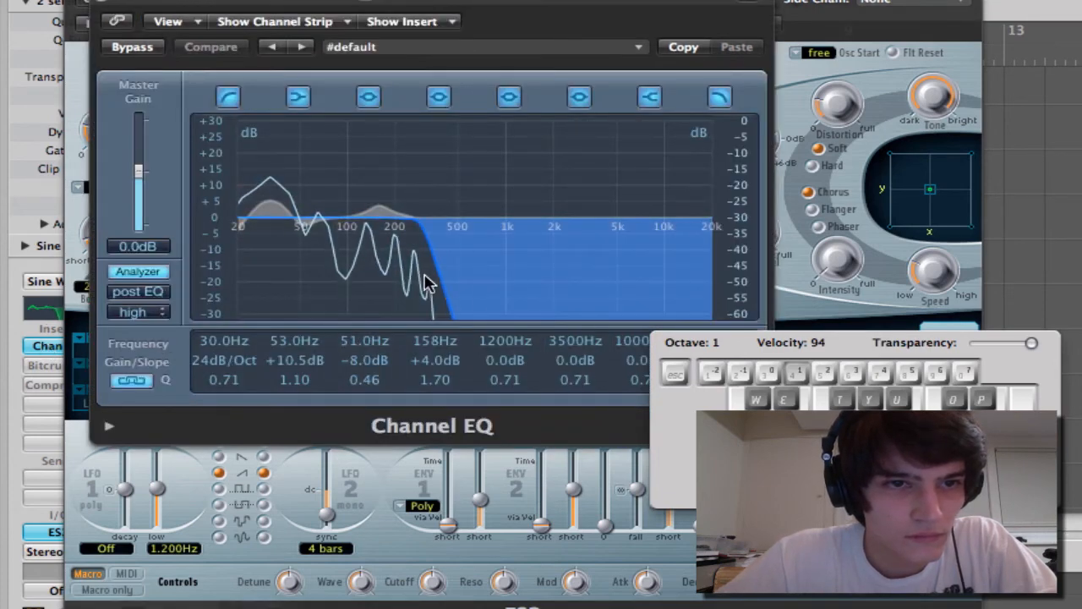
{"action": "left_click_drag", "start_coordinate": [426, 283], "coordinate": [448, 271]}
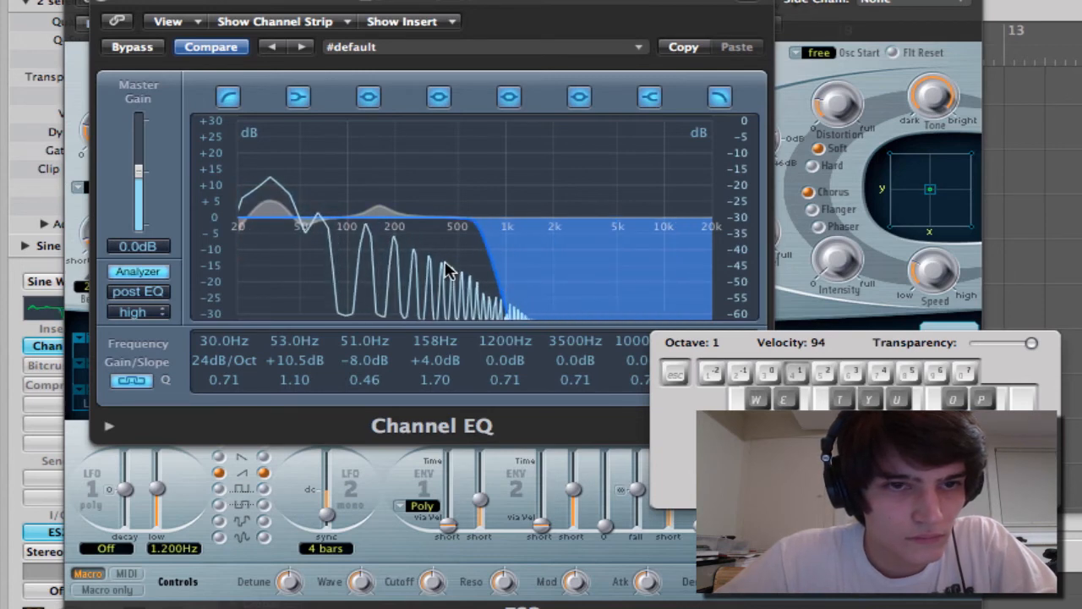
{"action": "left_click", "coordinate": [105, 6]}
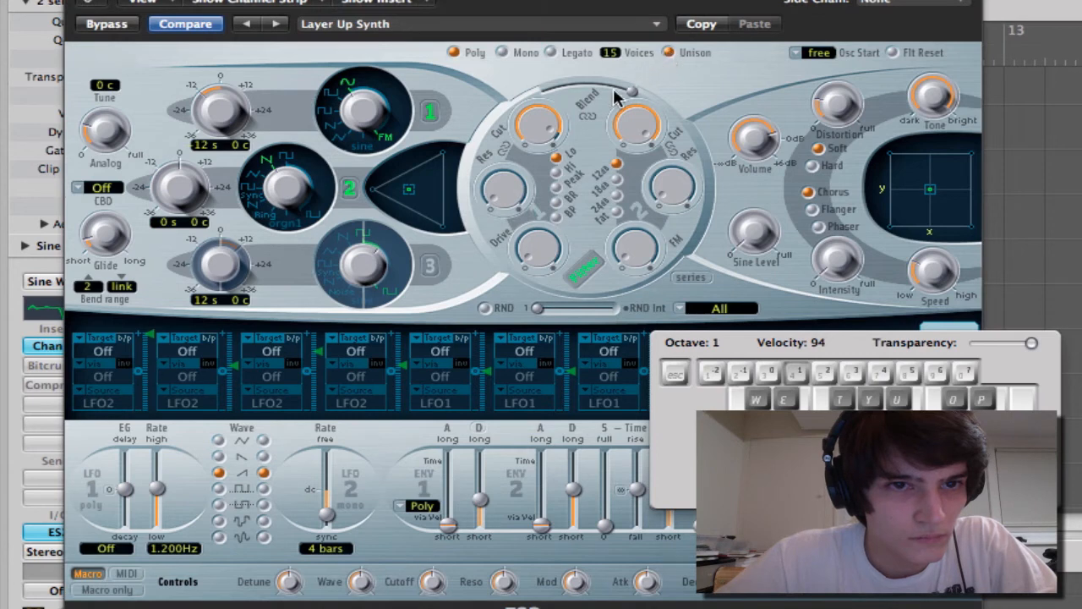
Turn on Unison in ES2 and shift the oscillator mix point toward oscillator 1
{"action": "left_click_drag", "start_coordinate": [419, 209], "coordinate": [427, 186]}
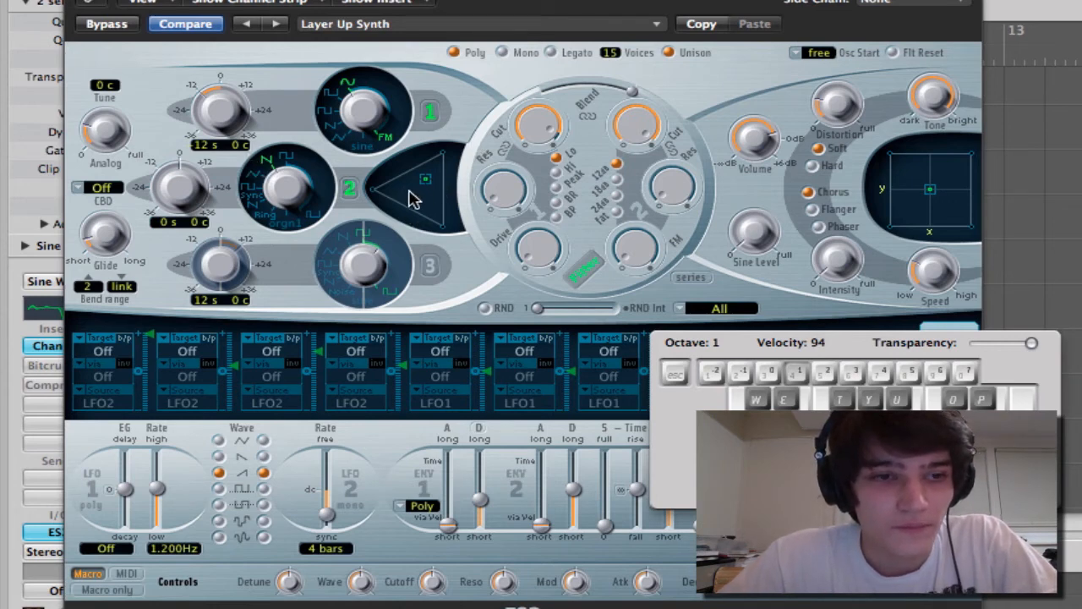
Set the first modulation router slot's target to Cut 1+2 and LFO 2's rate to 1/8, and briefly play the song
{"action": "left_click", "coordinate": [108, 352]}
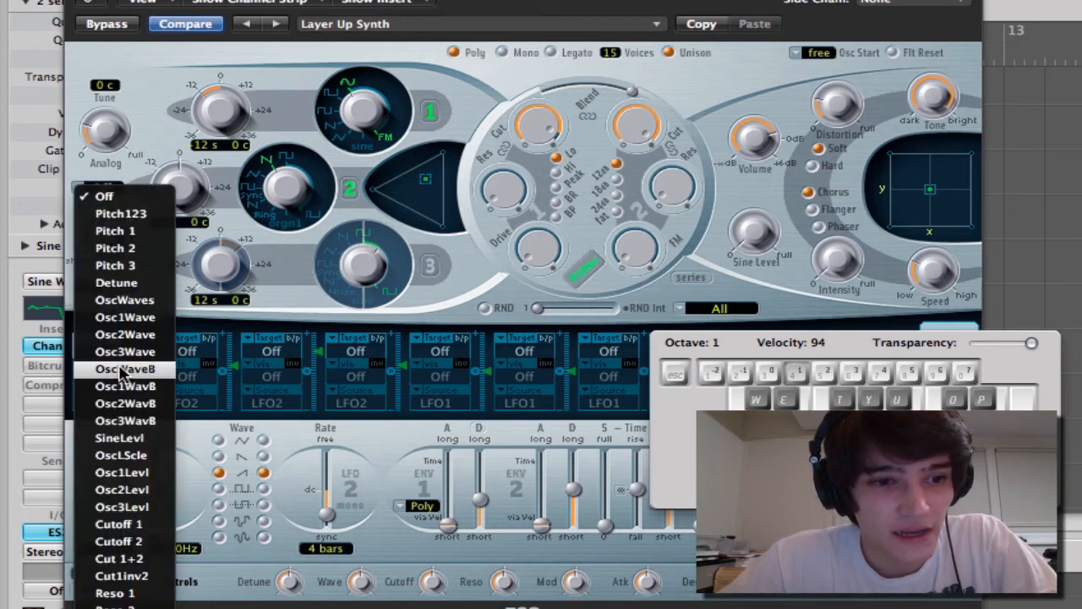
{"action": "left_click", "coordinate": [132, 558]}
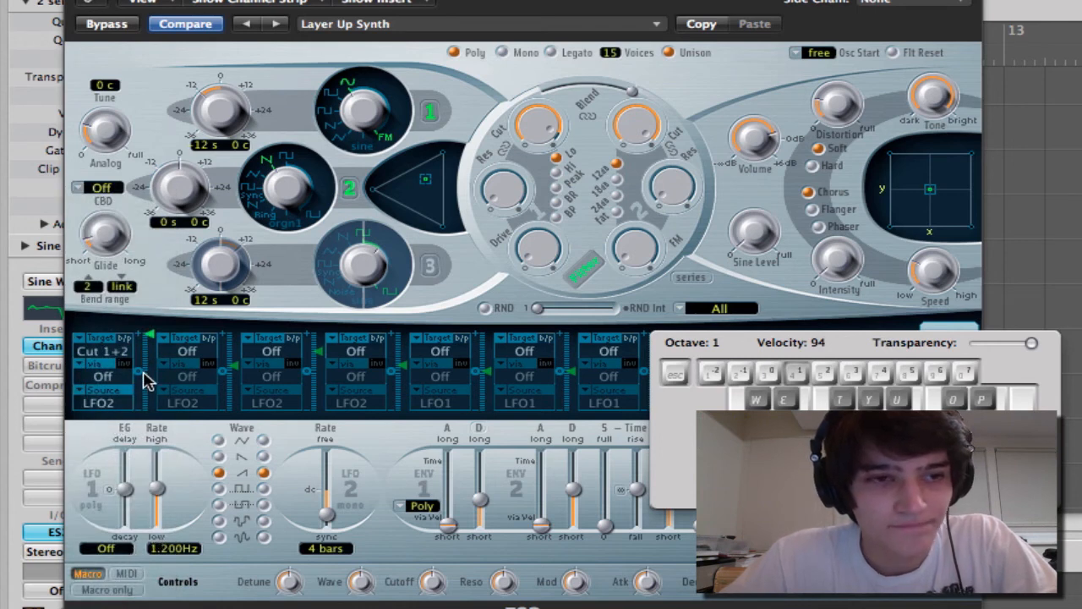
{"action": "left_click", "coordinate": [125, 351]}
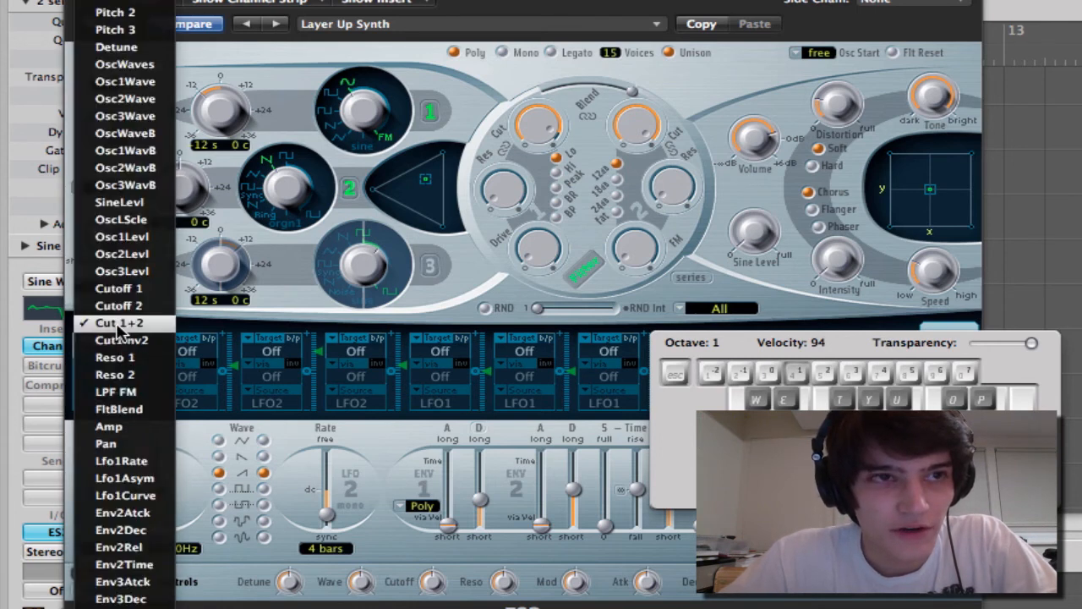
{"action": "left_click", "coordinate": [118, 326]}
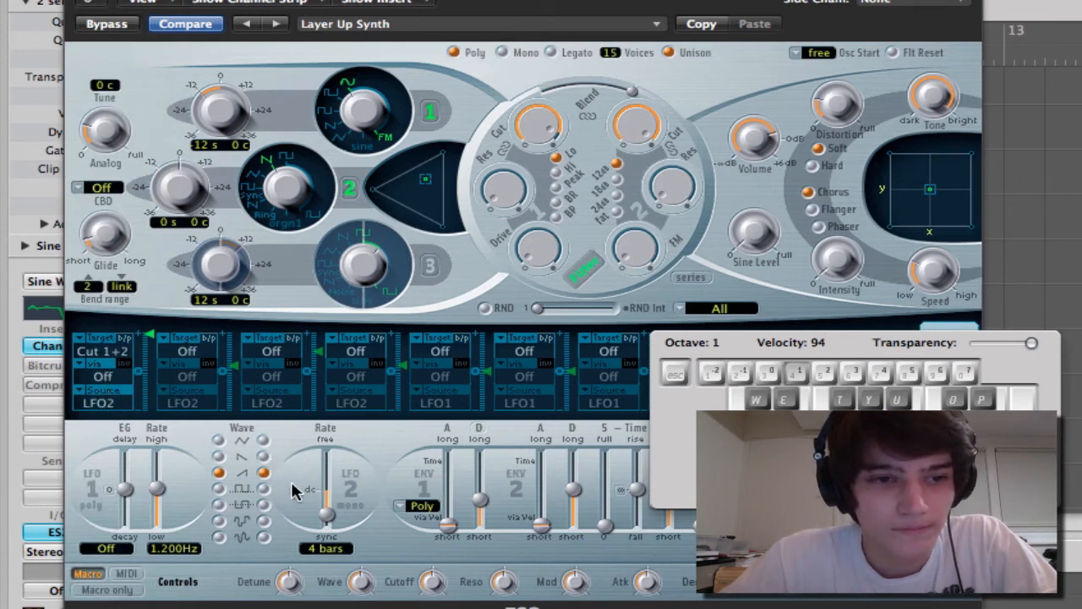
{"action": "left_click_drag", "start_coordinate": [329, 520], "coordinate": [329, 505]}
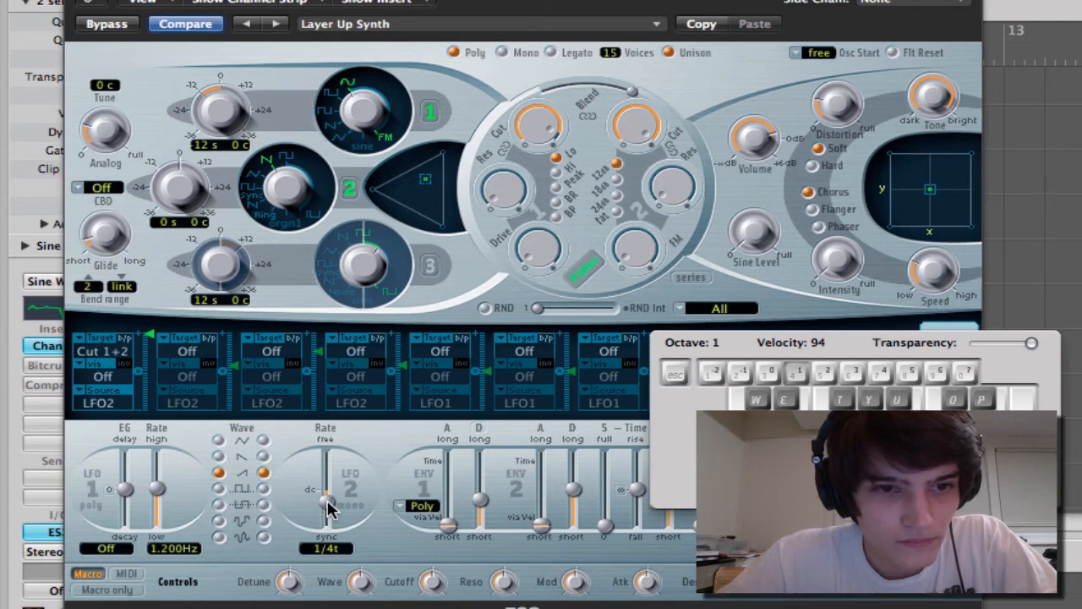
{"action": "left_click_drag", "start_coordinate": [330, 508], "coordinate": [328, 499]}
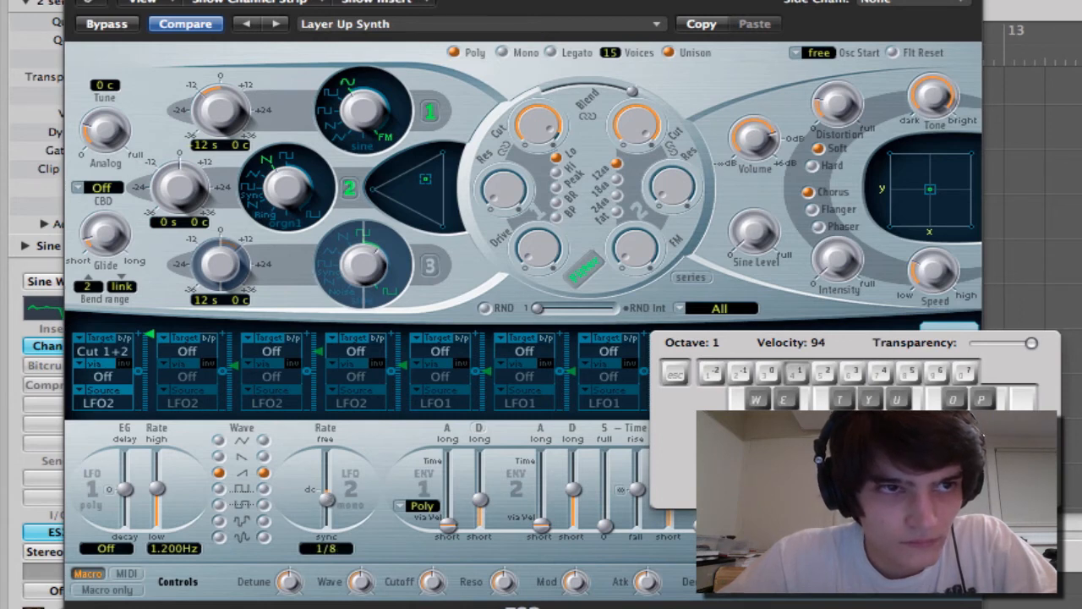
{"action": "left_click", "coordinate": [76, 1]}
{"action": "key", "text": "Return"}
{"action": "key", "text": "space"}
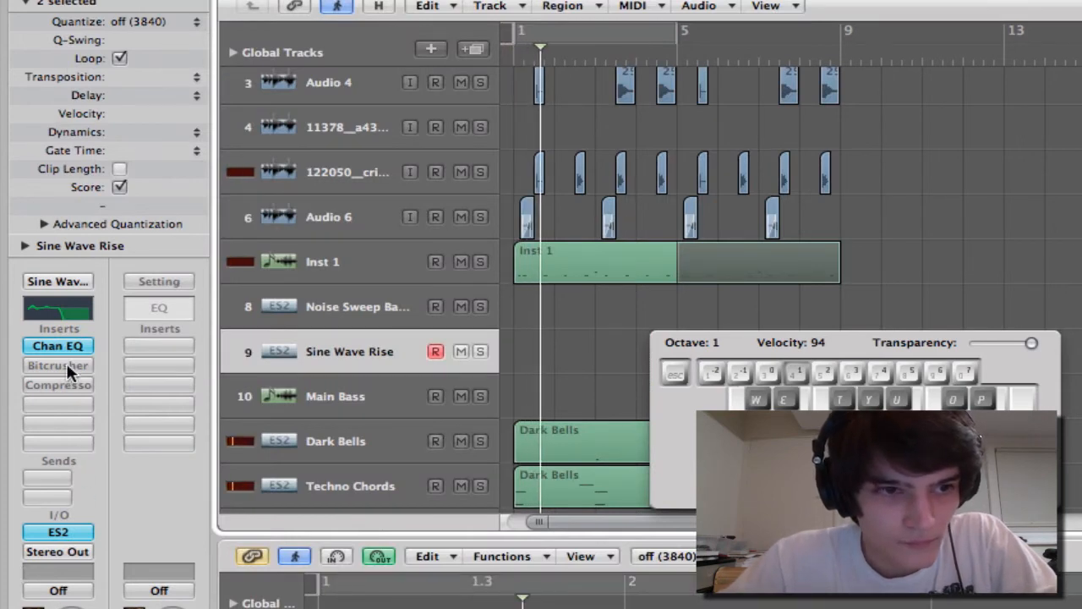
In the Channel EQ, raise the high cut to about 3.5 kHz and set the low shelf to 50.0 Hz and +4.0 dB
{"action": "double_click", "coordinate": [70, 314]}
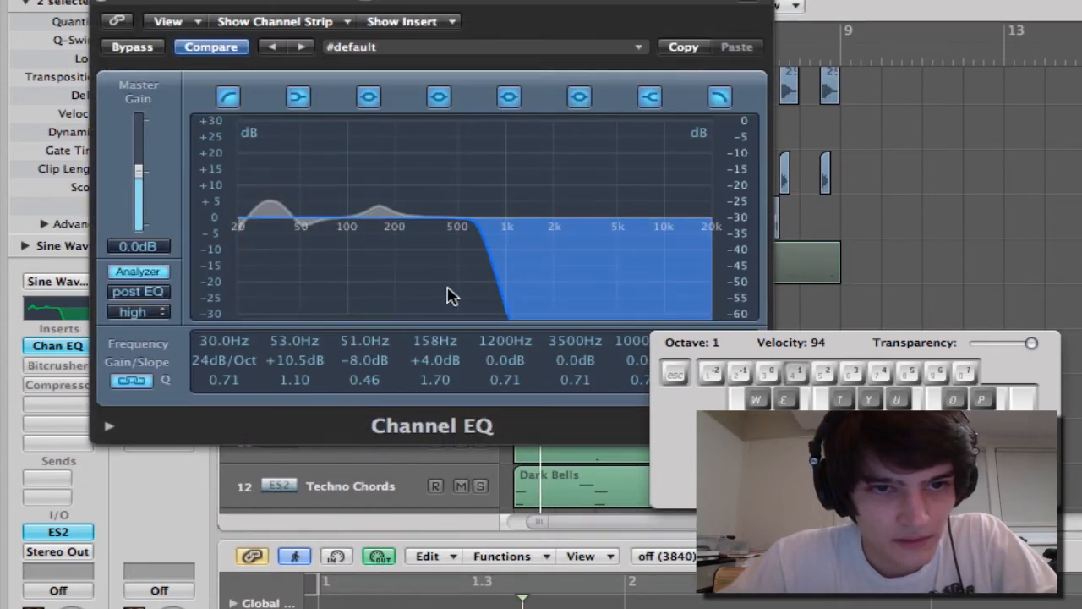
{"action": "left_click_drag", "start_coordinate": [489, 296], "coordinate": [520, 287]}
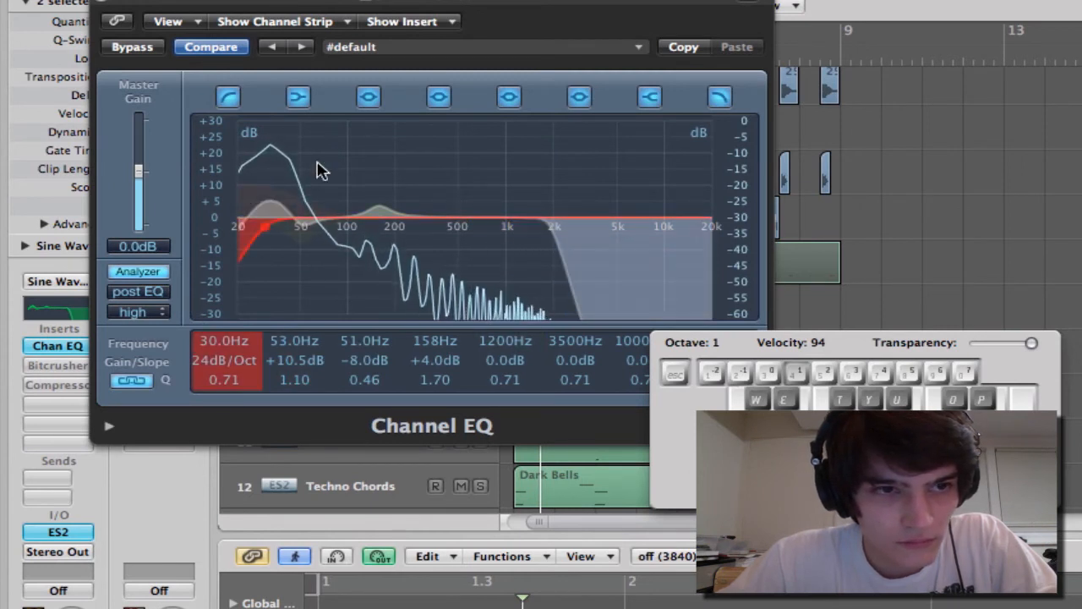
{"action": "left_click_drag", "start_coordinate": [326, 167], "coordinate": [321, 191]}
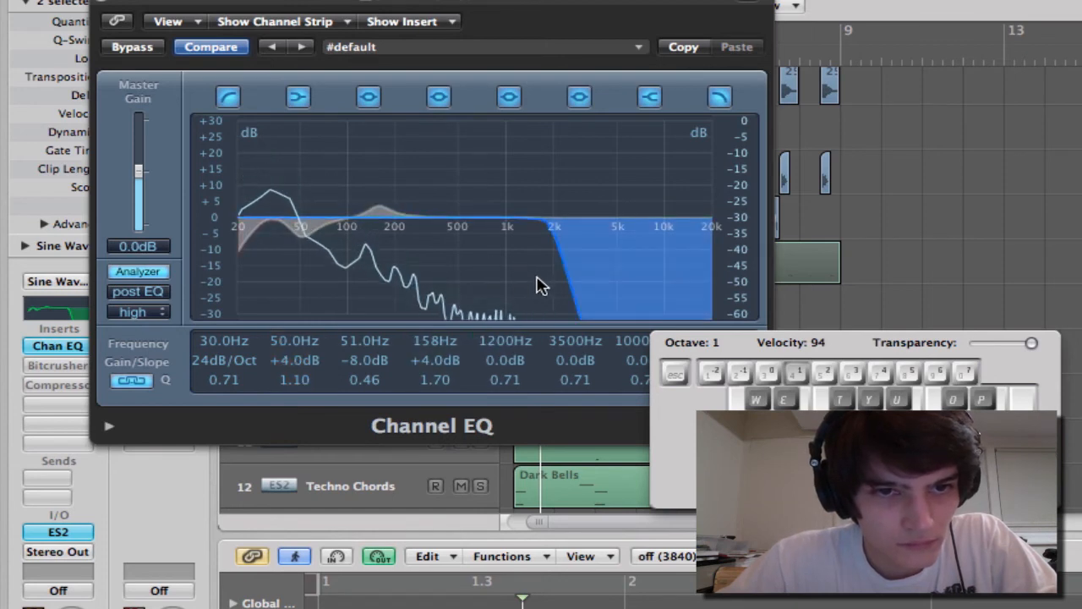
{"action": "left_click_drag", "start_coordinate": [536, 285], "coordinate": [581, 284]}
Adjust oscillator 2's waveform in ES2 and close the plug-in windows
{"action": "left_click", "coordinate": [77, 536]}
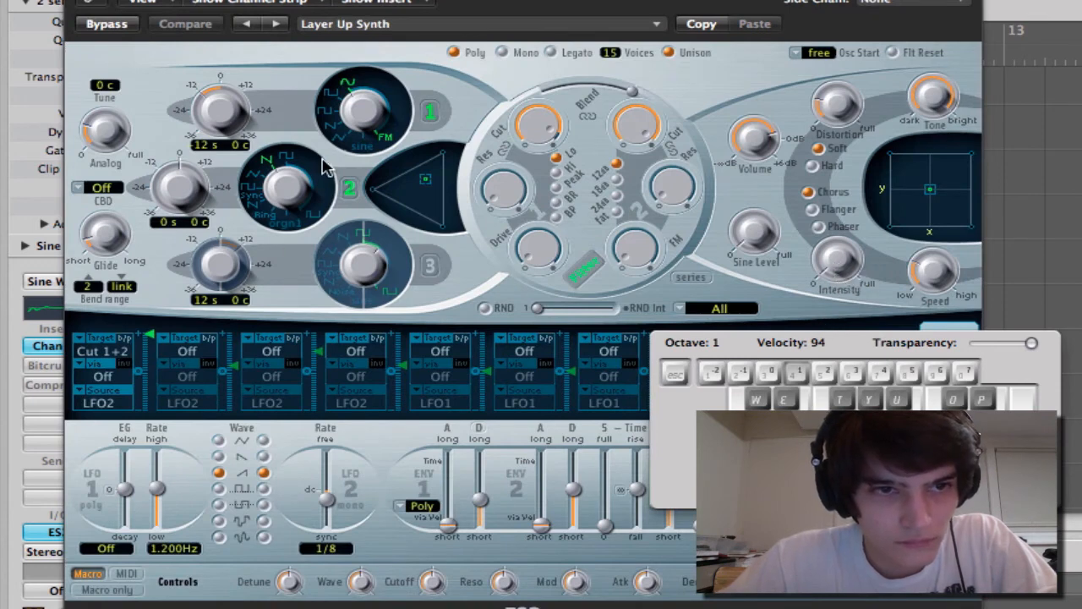
{"action": "left_click_drag", "start_coordinate": [277, 201], "coordinate": [258, 163]}
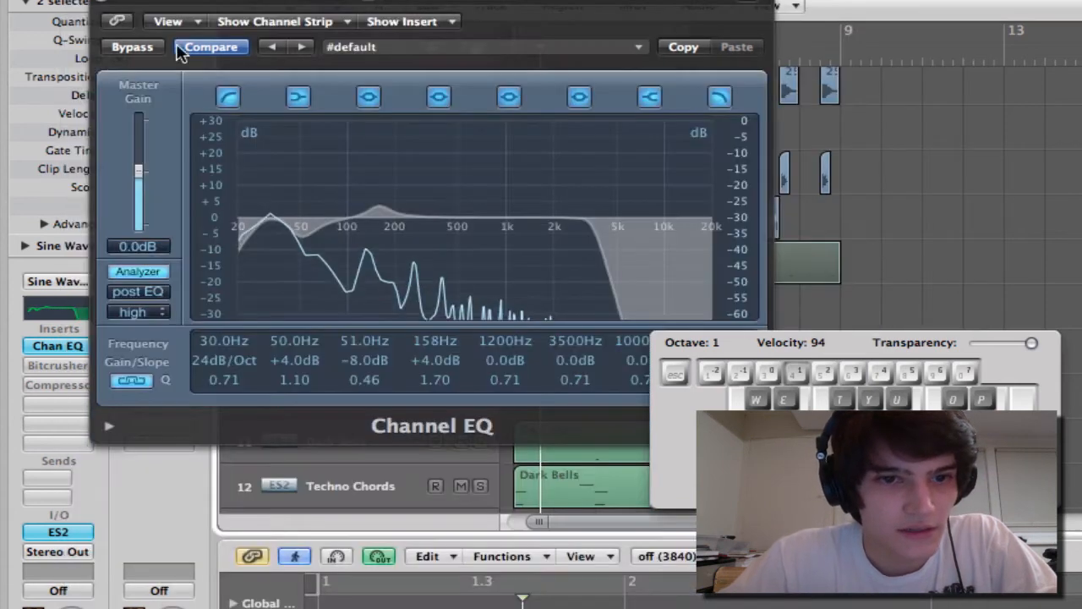
{"action": "left_click", "coordinate": [98, 1]}
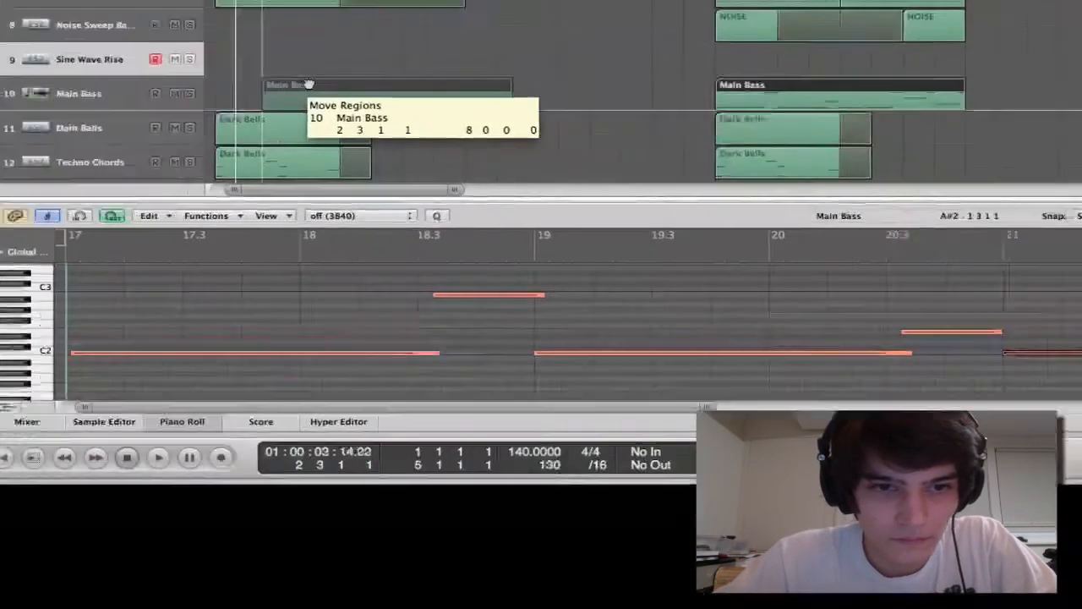
Copy the bar 17 Main Bass region to bar 1 on the Sine Wave Rise track and trim its first note's start to 1 1 3 1
{"action": "left_click_drag", "start_coordinate": [304, 75], "coordinate": [261, 28]}
{"action": "key", "text": "alt"}
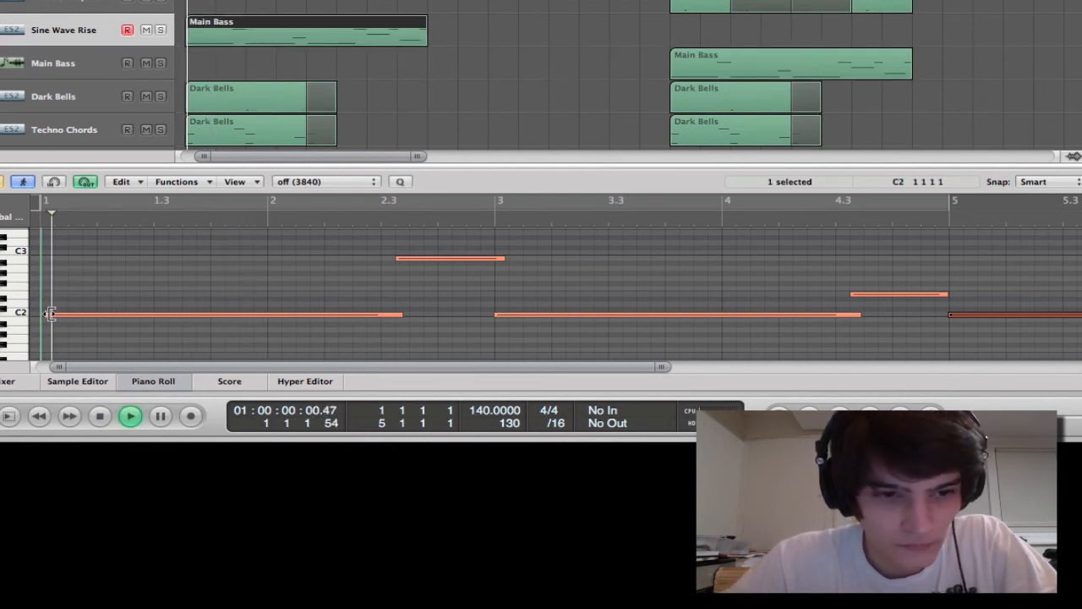
{"action": "left_click_drag", "start_coordinate": [49, 313], "coordinate": [70, 312]}
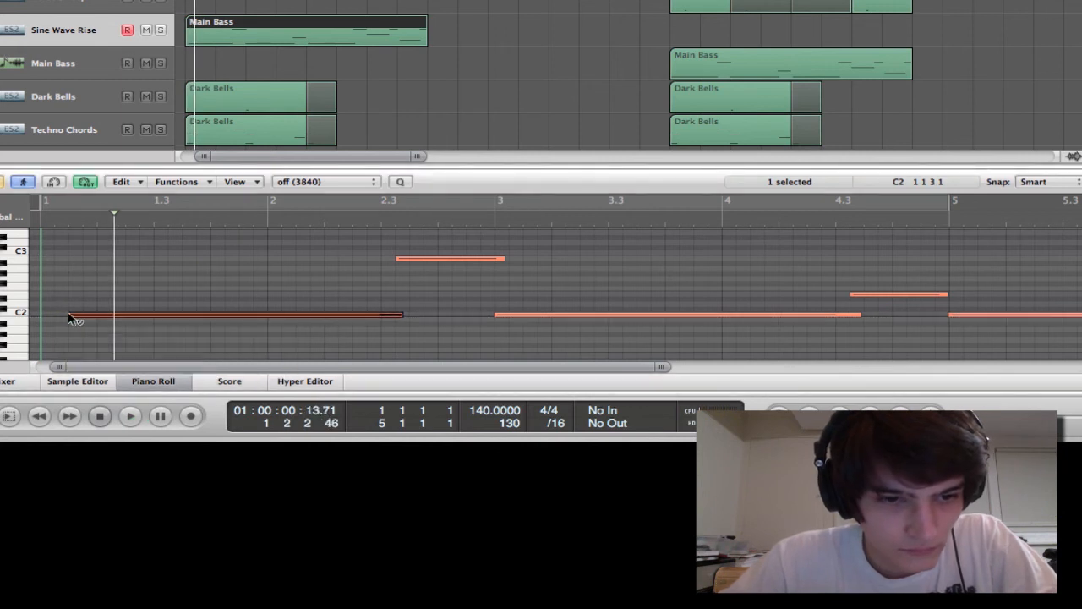
Transpose all notes of the copied region down one octave, bringing the C2 notes to C1
{"action": "key", "text": "super+a"}
{"action": "left_click", "coordinate": [190, 272]}
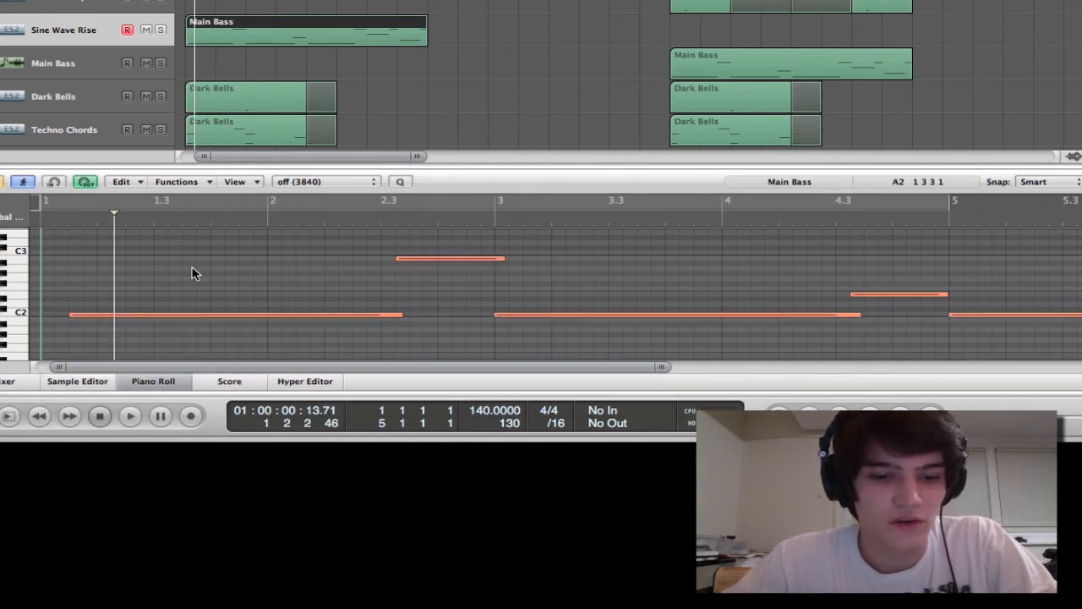
{"action": "key", "text": "super+a"}
{"action": "scroll", "coordinate": [96, 304], "scroll_direction": "down", "scroll_amount": 5}
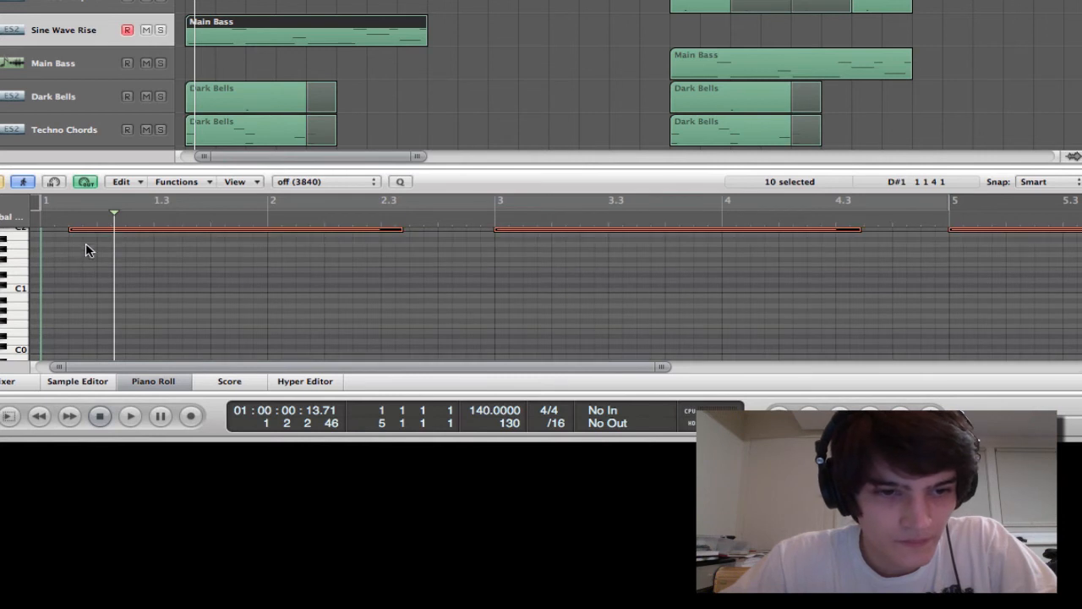
{"action": "left_click_drag", "start_coordinate": [90, 235], "coordinate": [91, 294]}
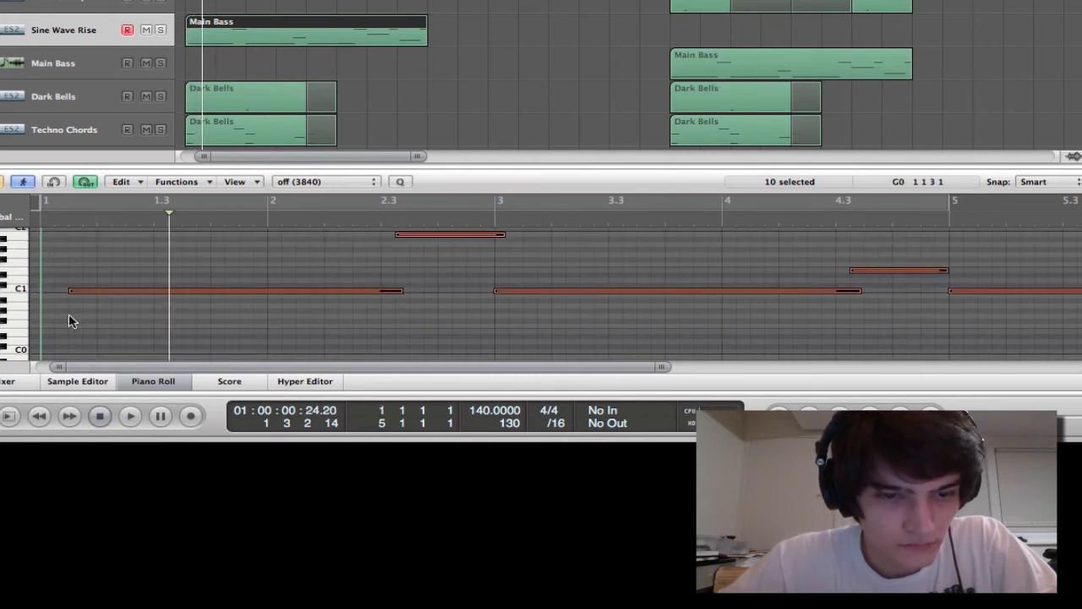
Turn on cycle mode for bars 1 to 5 and briefly play the transposed line
{"action": "key", "text": "c"}
{"action": "key", "text": "space"}
{"action": "key", "text": "space"}
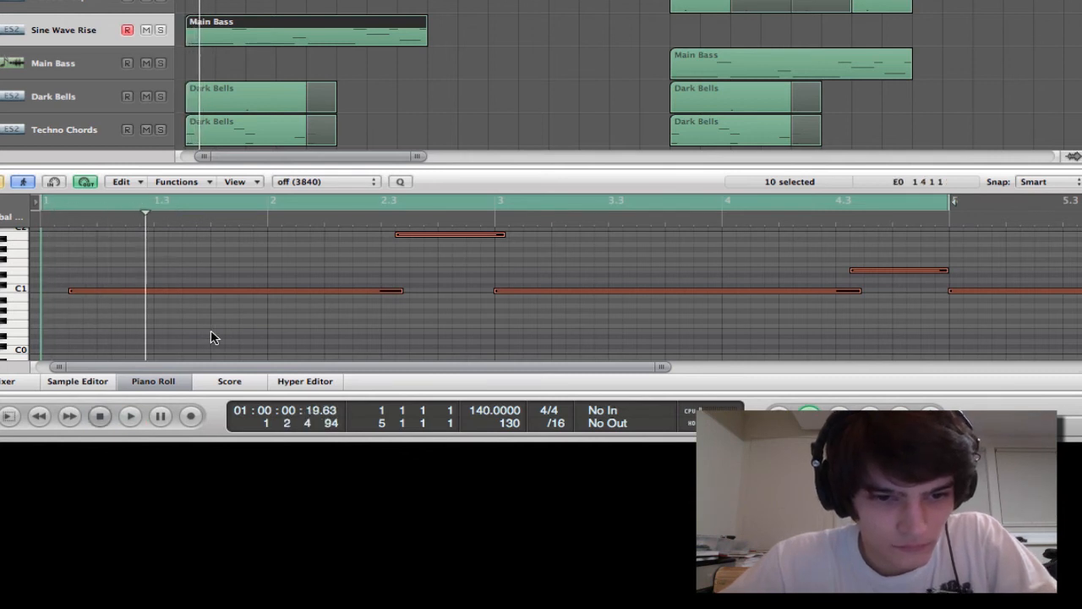
Break the long C1 notes into pairs of shorter notes, and extend the cycle range to bar 9
{"action": "left_click_drag", "start_coordinate": [391, 294], "coordinate": [169, 304]}
{"action": "left_click", "coordinate": [145, 381]}
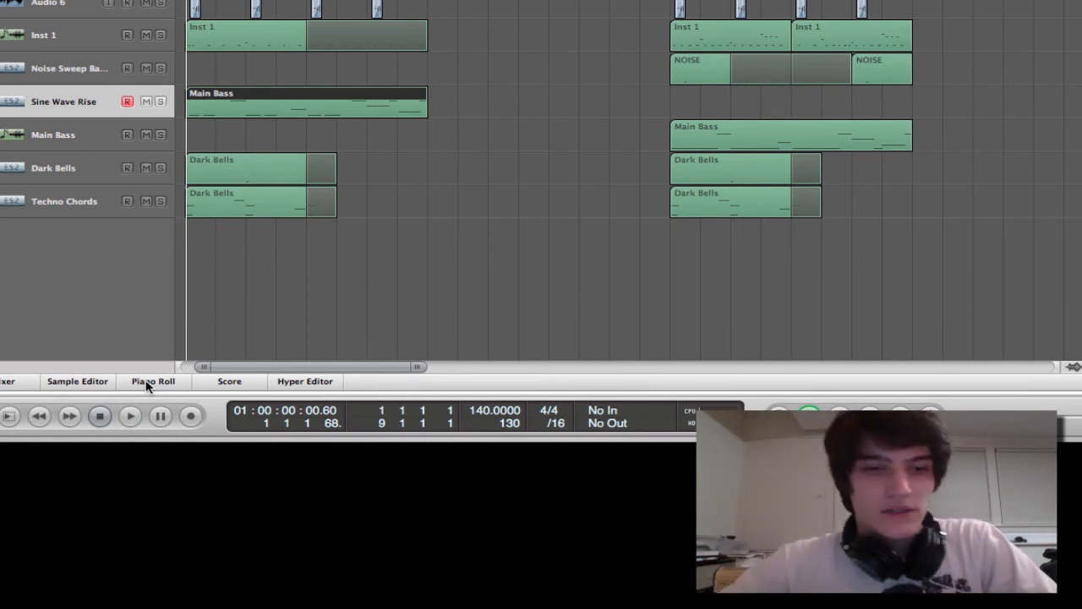
Show all of the Sine Wave Rise region's notes in the piano roll, solo the track and listen to it
{"action": "double_click", "coordinate": [257, 111]}
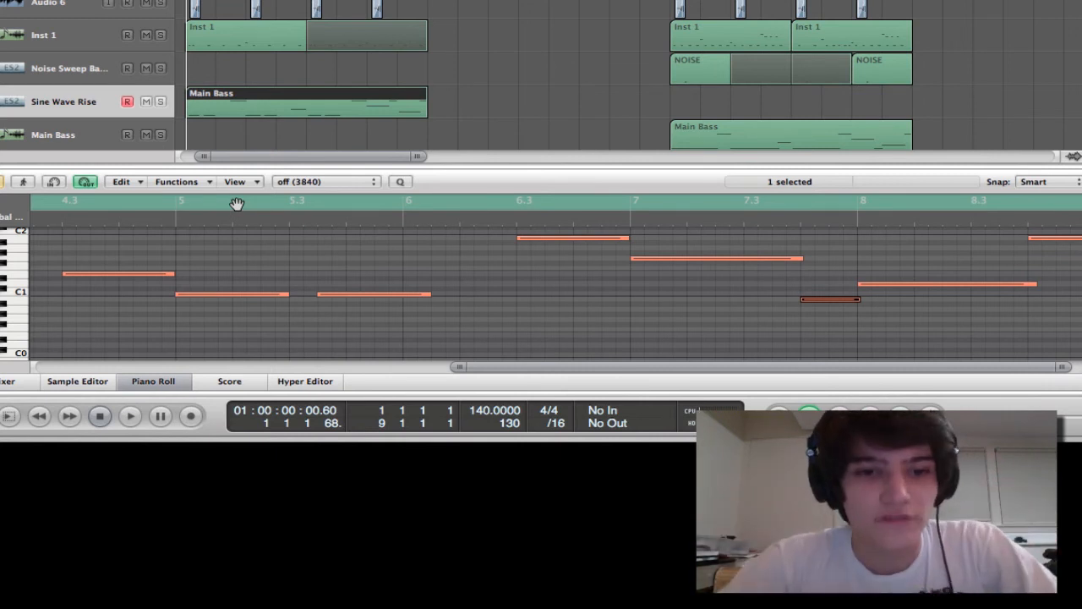
{"action": "left_click", "coordinate": [206, 269], "text": "ctrl+alt"}
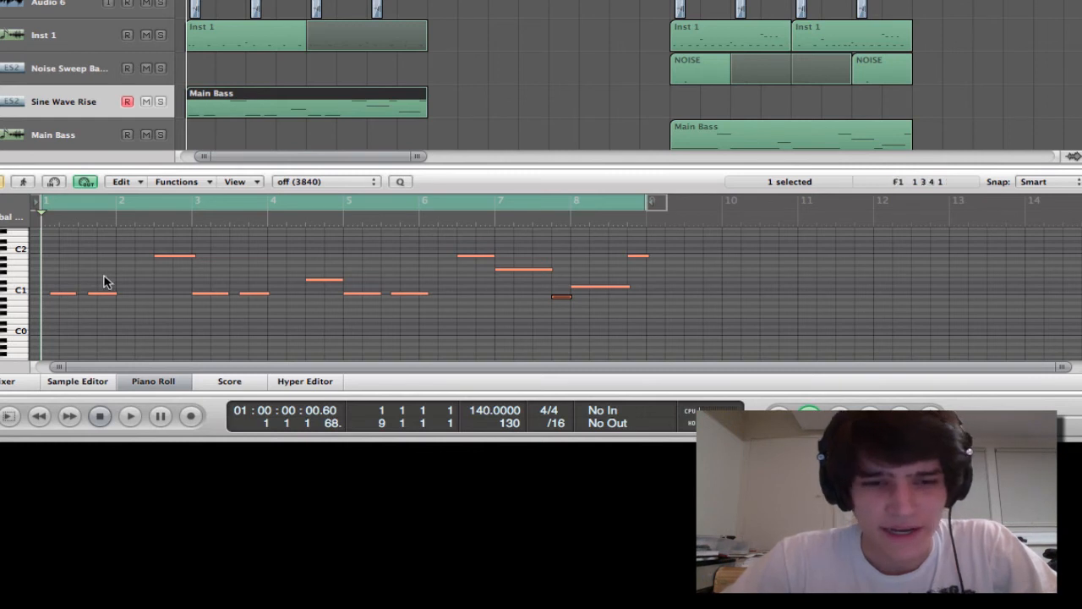
{"action": "left_click", "coordinate": [139, 287]}
{"action": "left_click", "coordinate": [161, 101]}
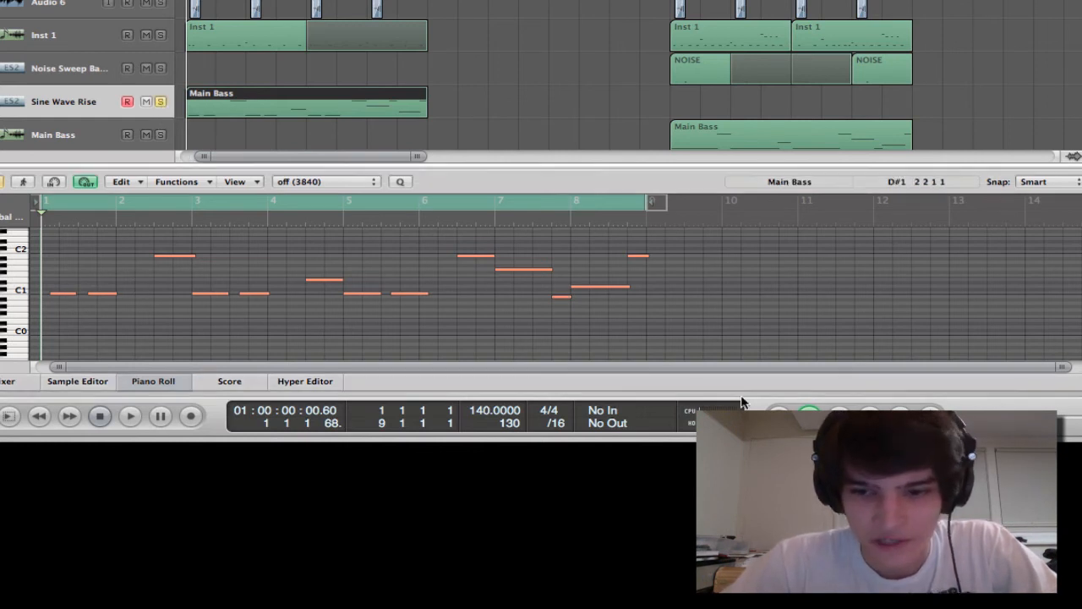
{"action": "key", "text": "space"}
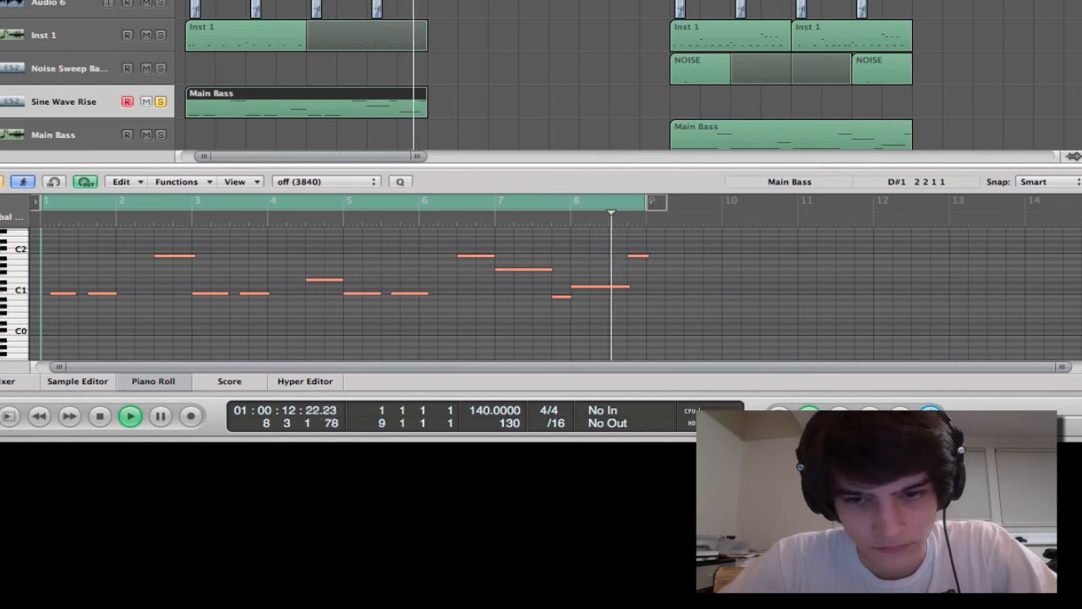
{"action": "key", "text": "space"}
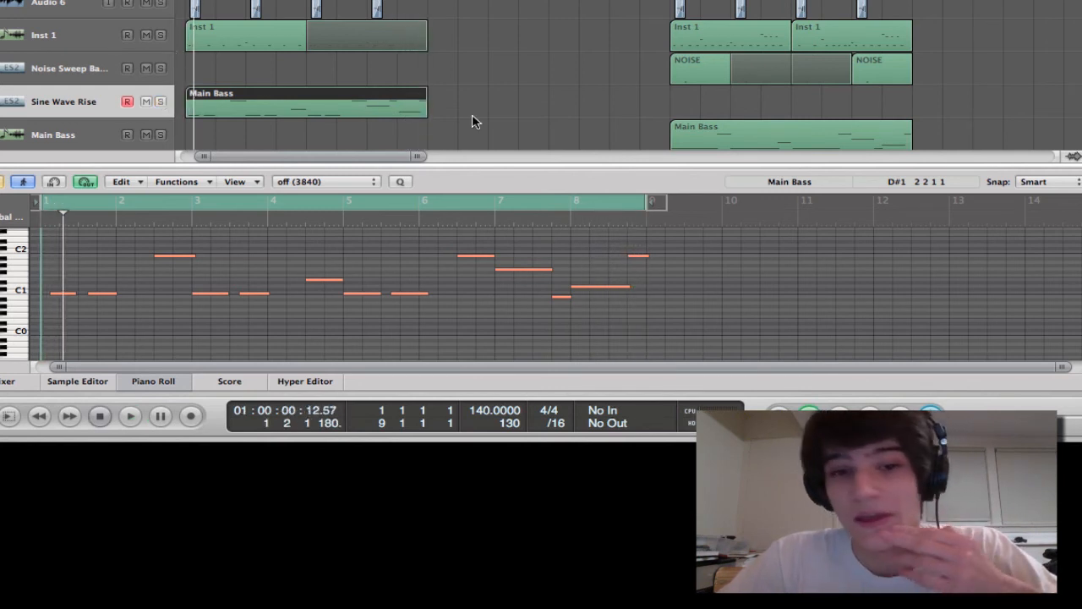
Loop the Main Bass region on the Sine Wave Rise track up to bar 17
{"action": "left_click_drag", "start_coordinate": [427, 90], "coordinate": [670, 102]}
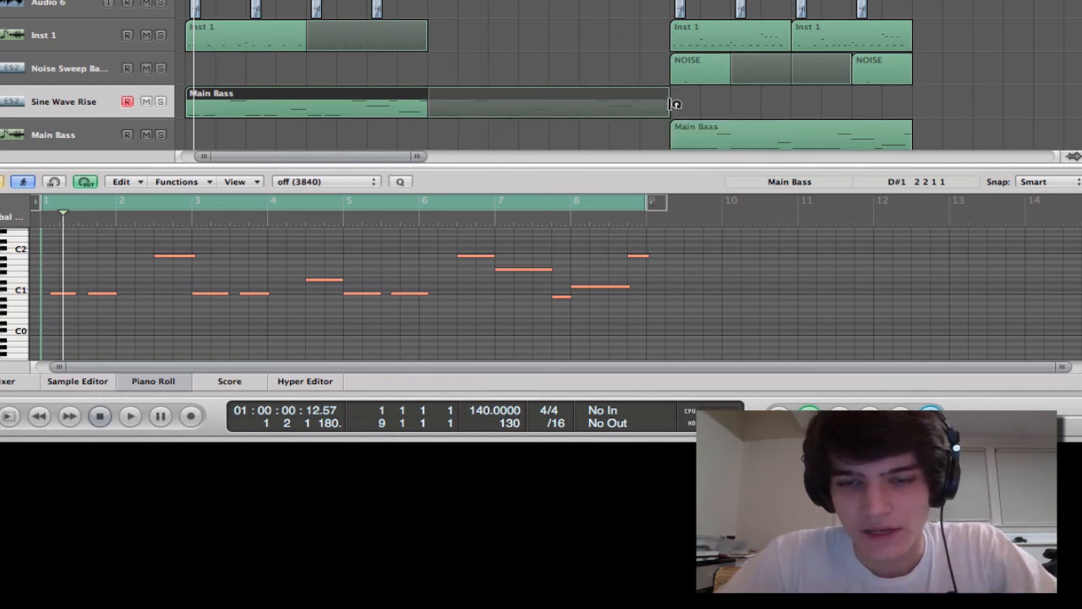
{"action": "left_click", "coordinate": [600, 46]}
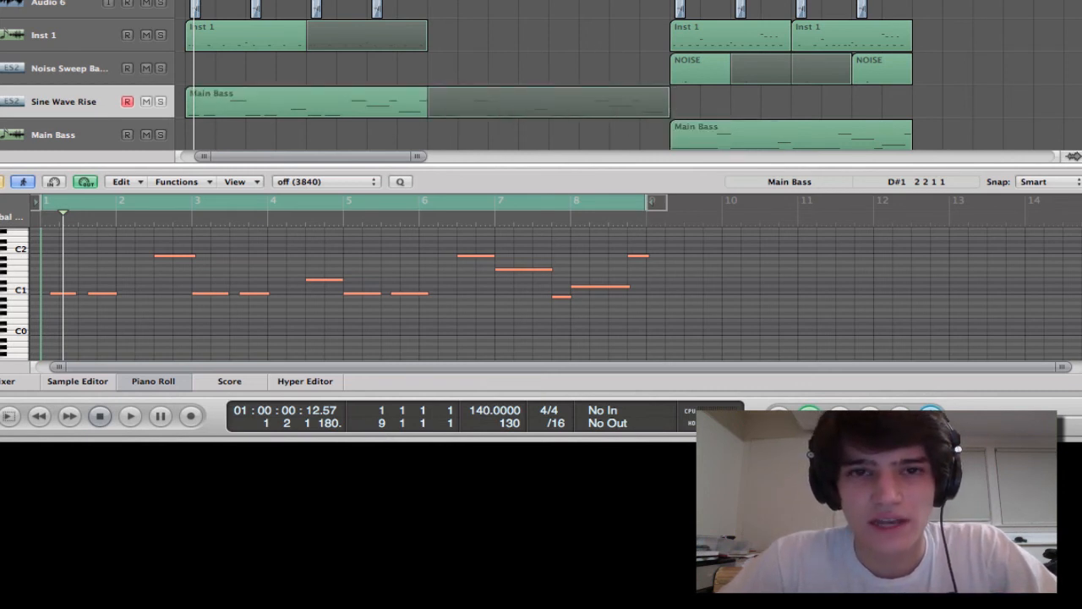
Turn off cycle mode, close the piano roll and play the song from bar 9 through the full section to bar 25
{"action": "left_click", "coordinate": [809, 416]}
{"action": "left_click", "coordinate": [649, 203]}
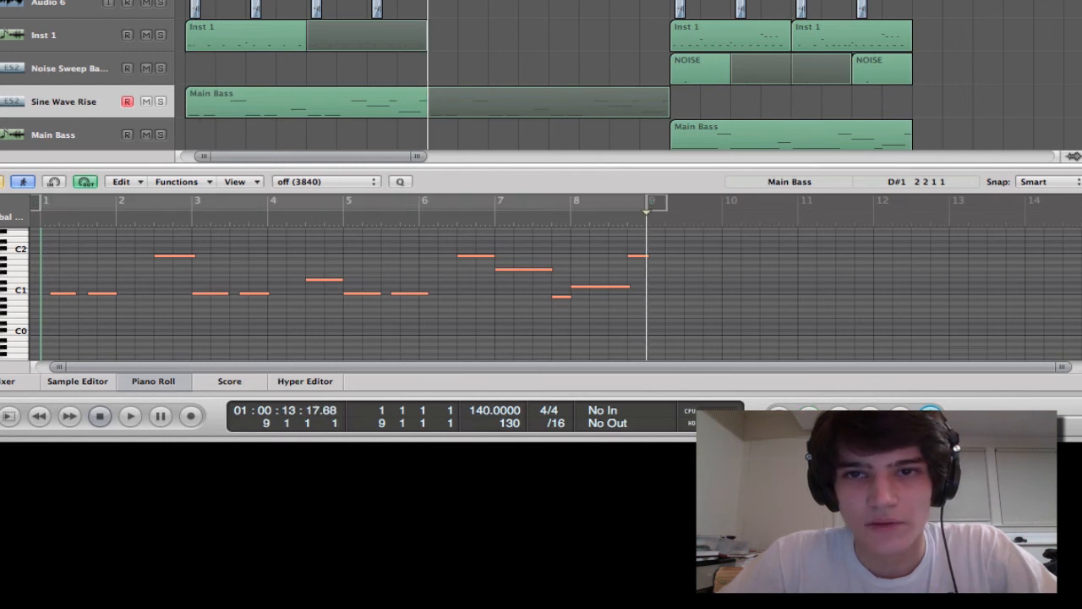
{"action": "scroll", "coordinate": [456, 75], "scroll_direction": "down", "scroll_amount": 3}
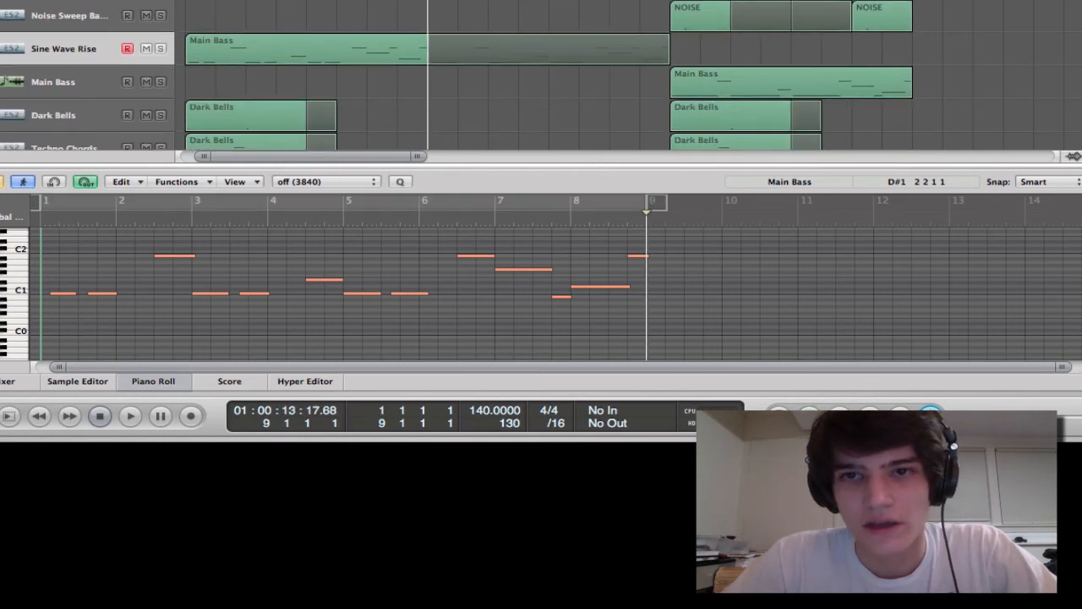
{"action": "key", "text": "space"}
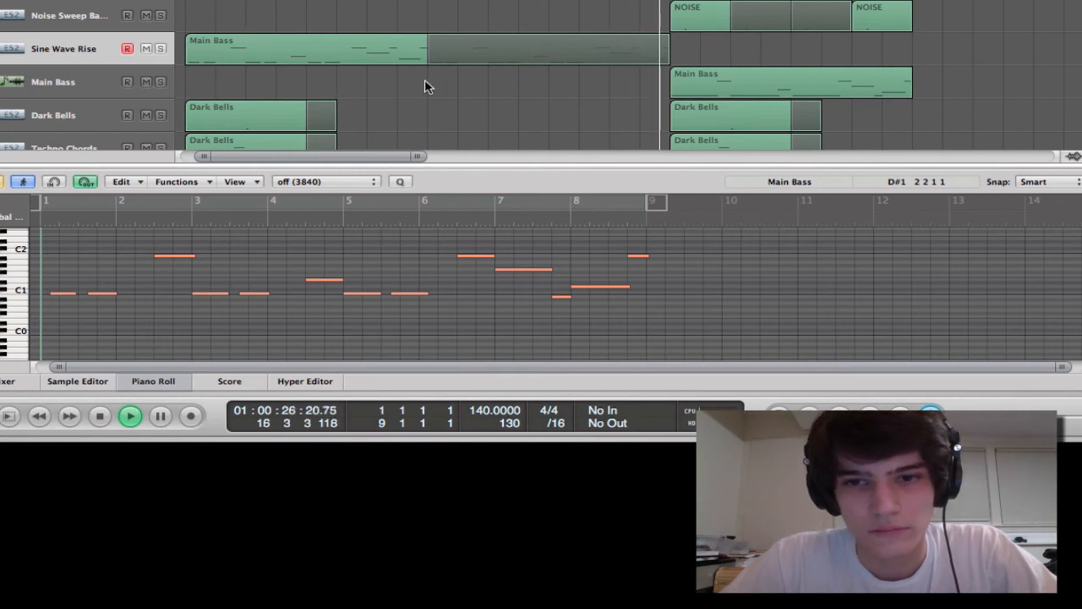
{"action": "left_click", "coordinate": [169, 386]}
{"action": "key", "text": "space"}
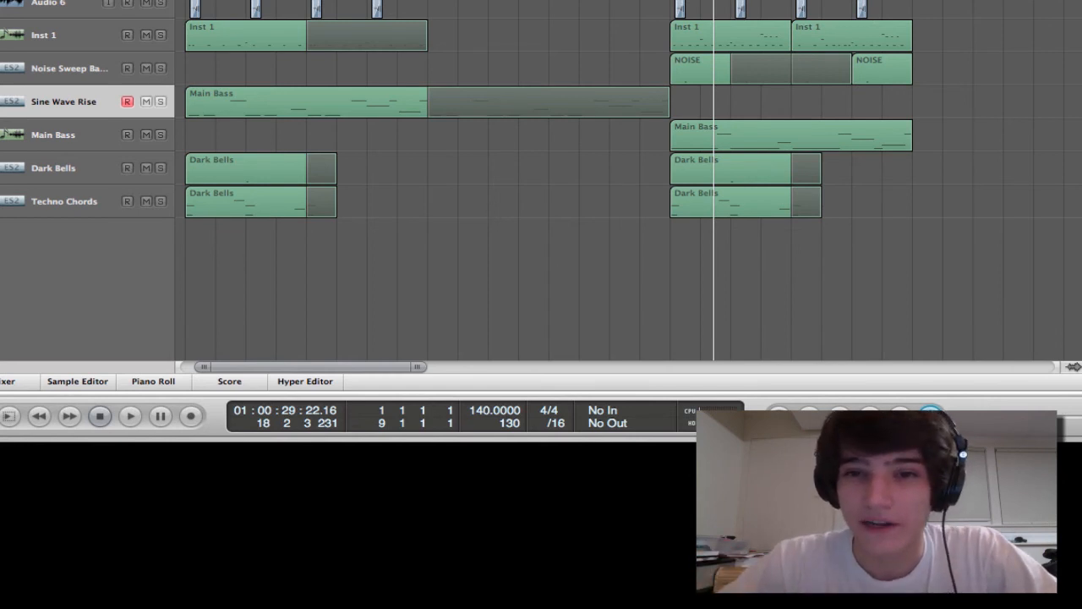
{"action": "key", "text": "space"}
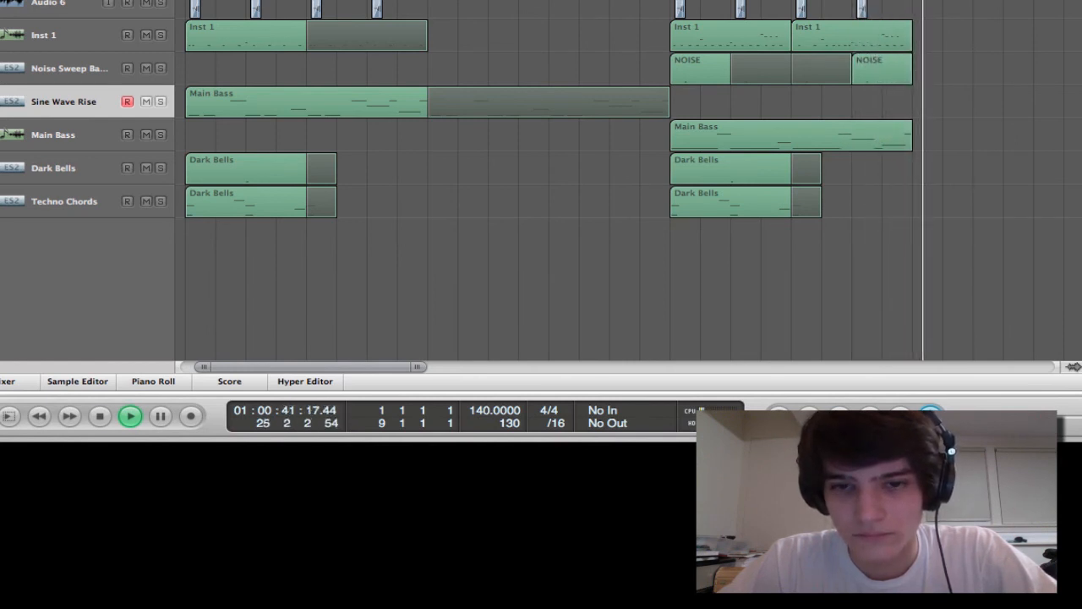
{"action": "key", "text": "space"}
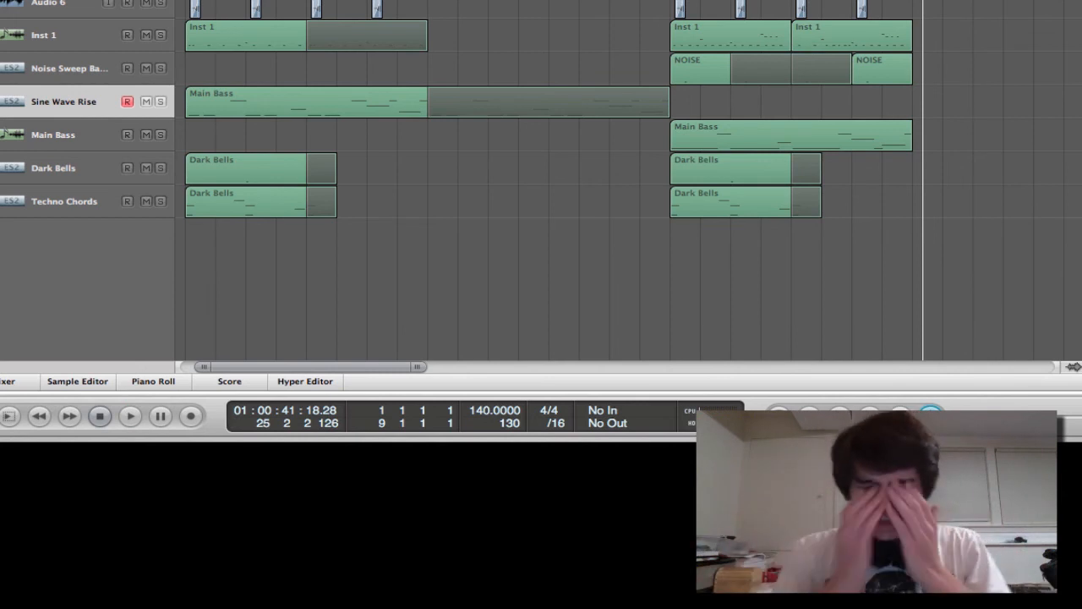